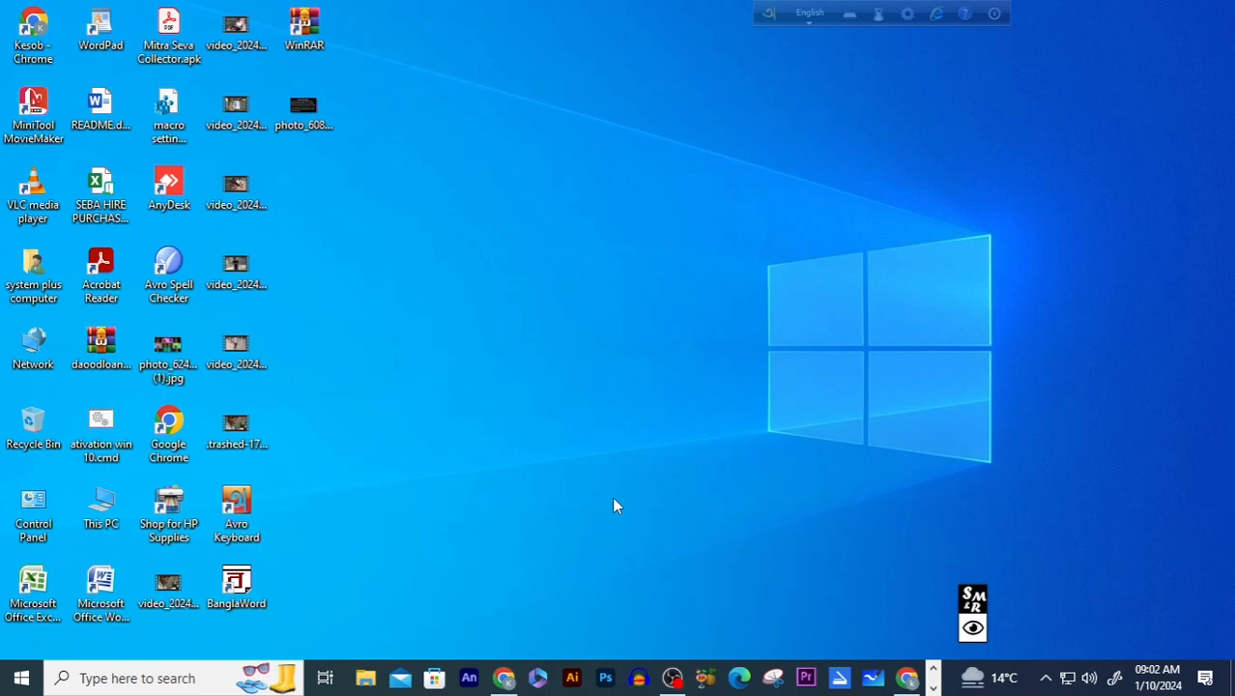
Open Chrome and search Google for "mango animated"
click(906, 678)
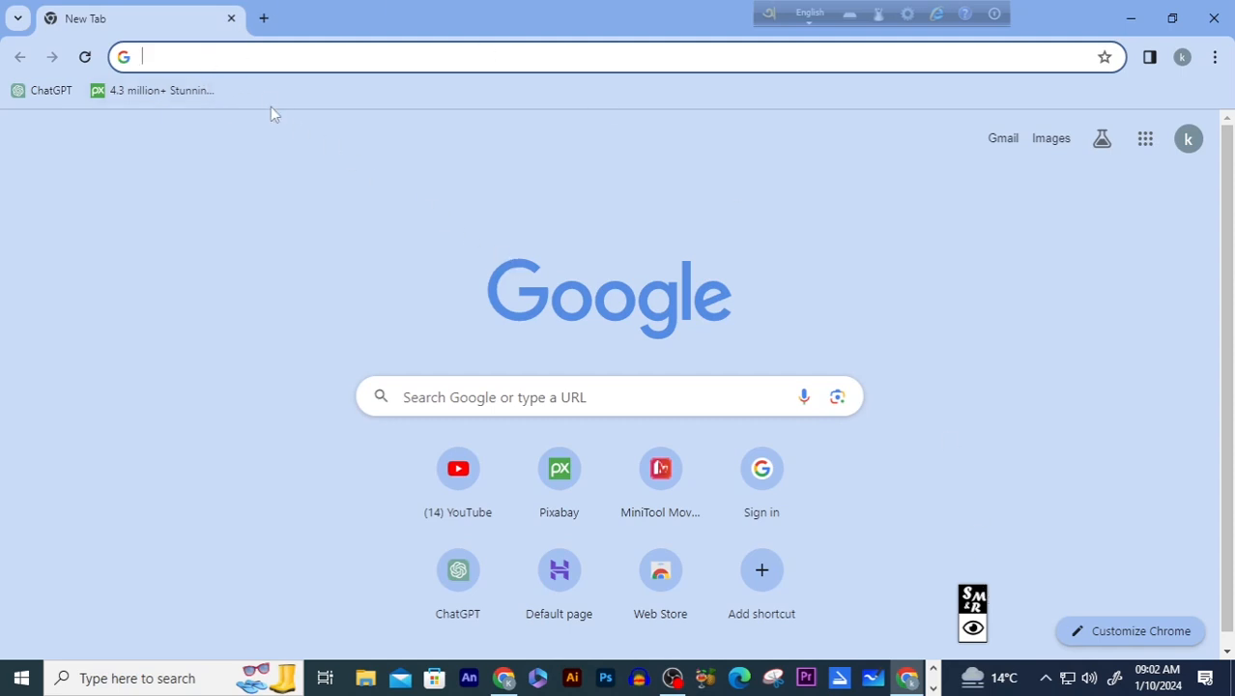
click(257, 60)
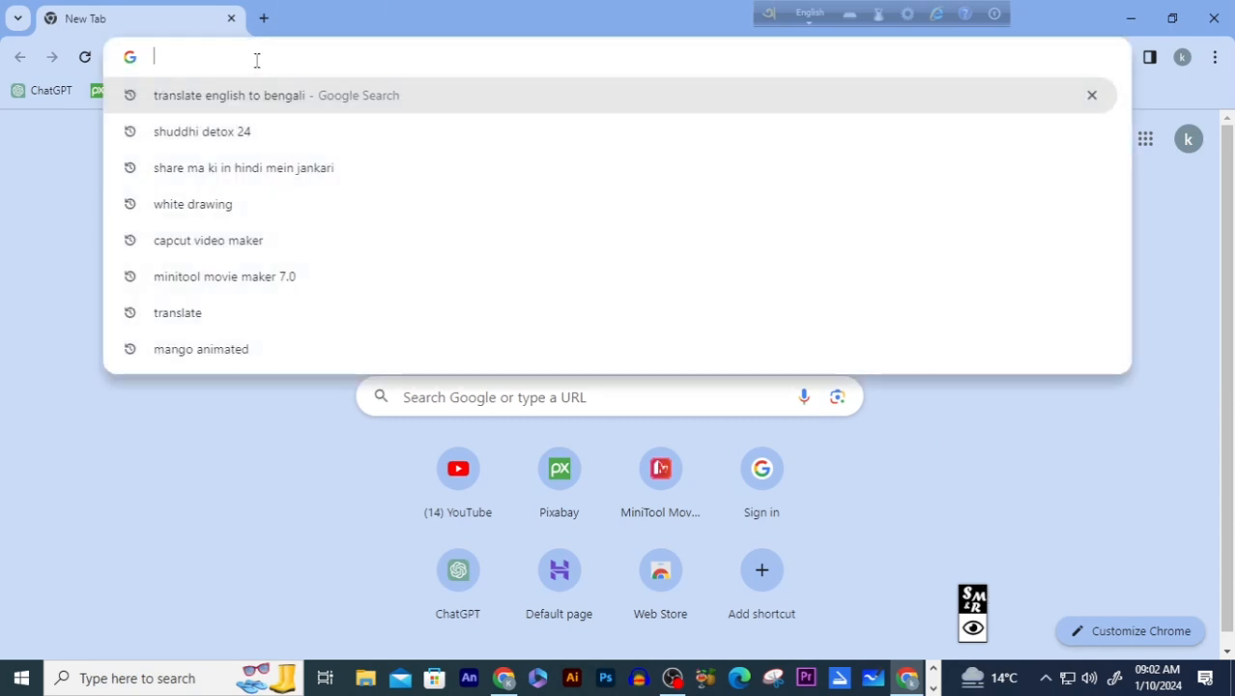
text(mango)
key(Return)
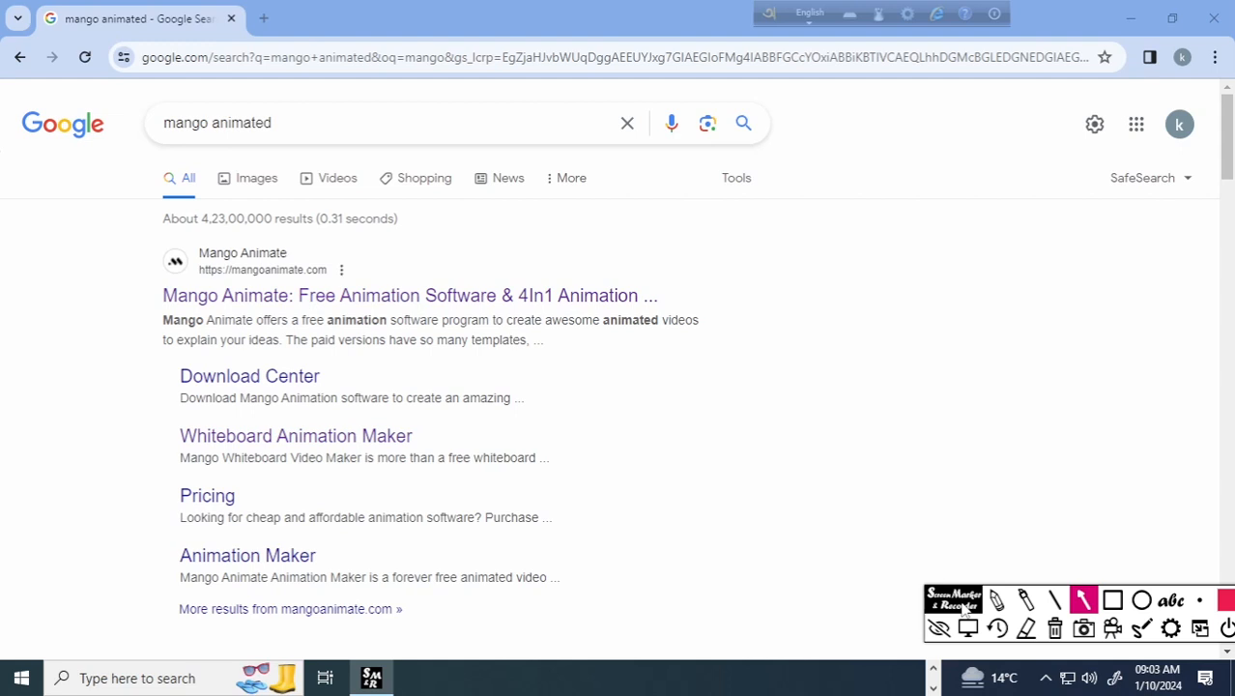
Mark the Mango Animate search result with two red arrows, clear them, and open the mangoanimate.com result
mouse_move(54, 354)
mouse_down()
mouse_move(118, 322)
mouse_move(162, 275)
mouse_up()
drag(404, 225, 248, 238)
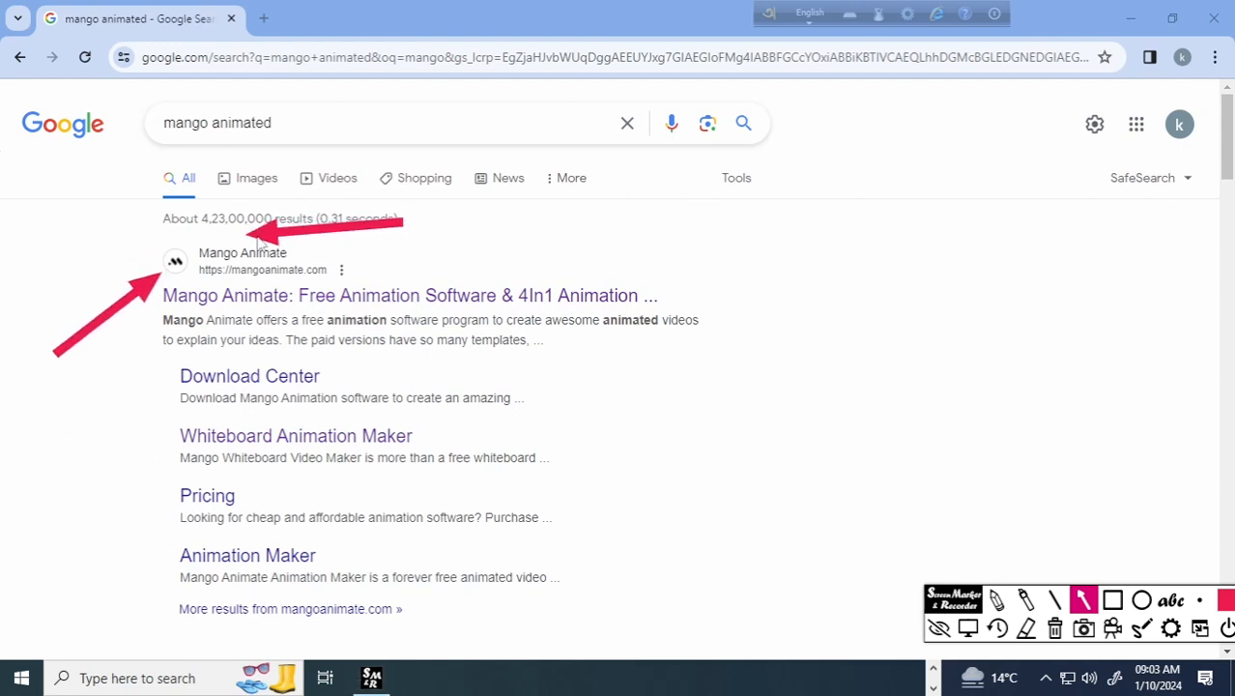
click(1056, 629)
click(968, 629)
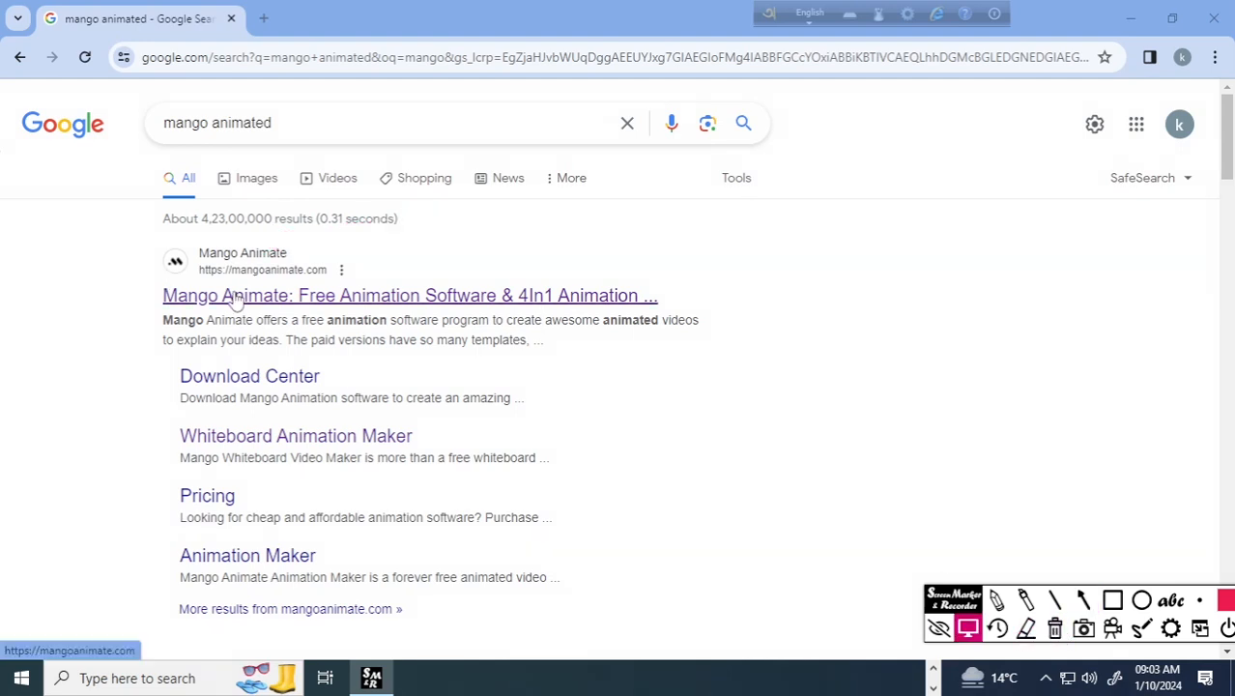
click(269, 297)
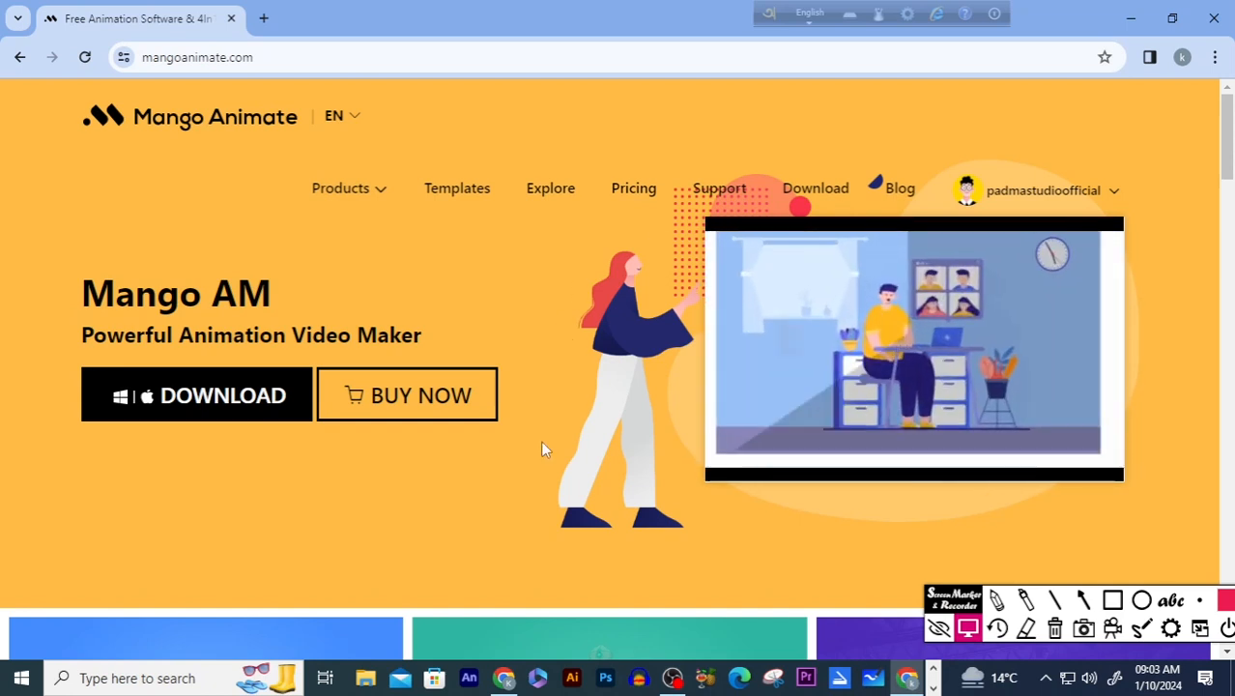
Draw a red arrow to the signed-in account name on the Mango Animate homepage, and clear it
click(1084, 600)
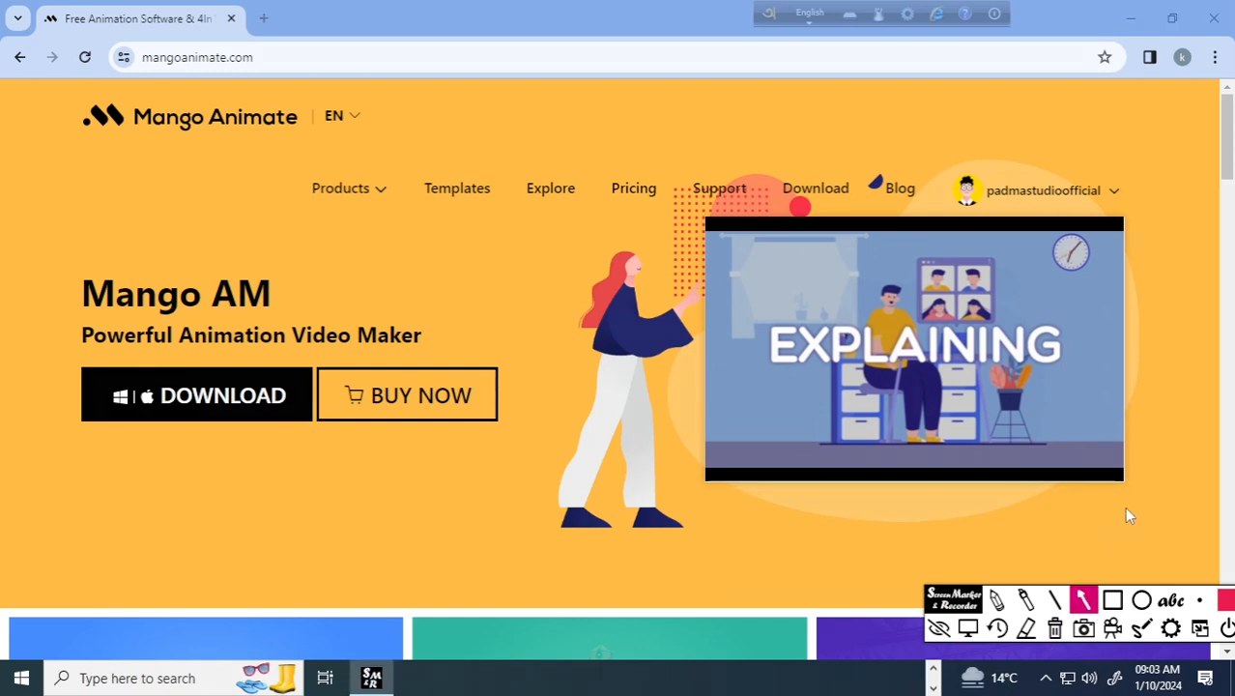
mouse_move(1187, 414)
mouse_down()
mouse_move(1122, 218)
mouse_move(1107, 222)
mouse_up()
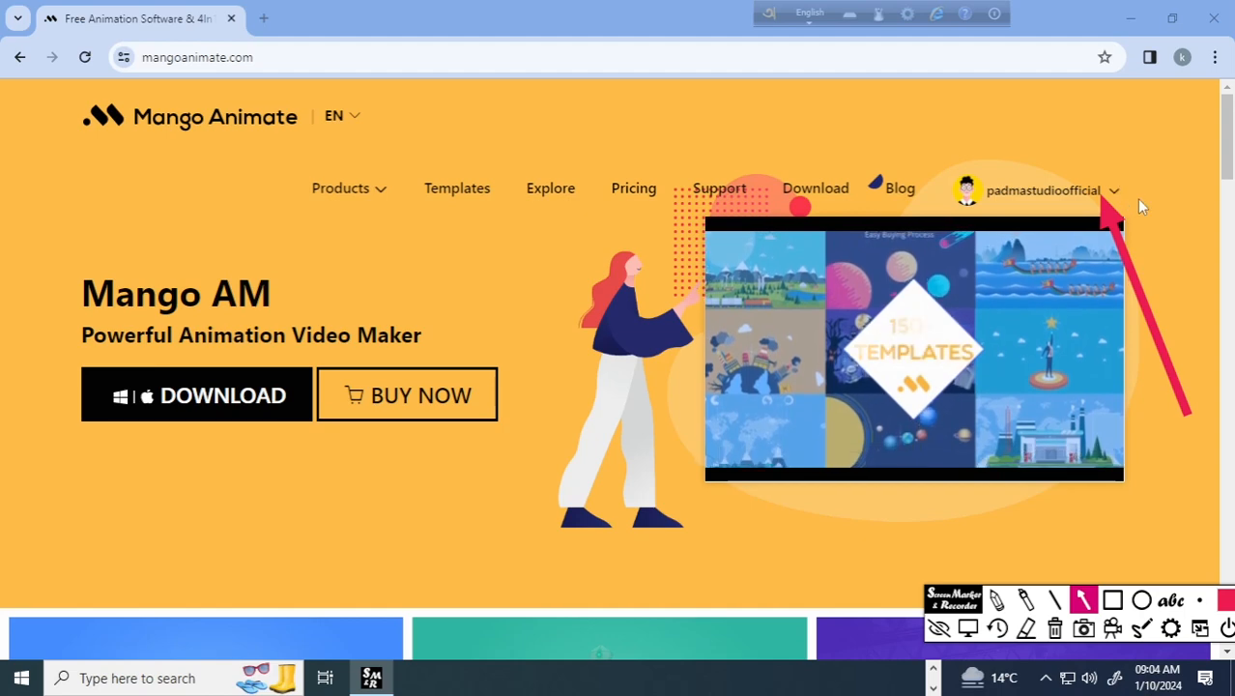
click(1055, 629)
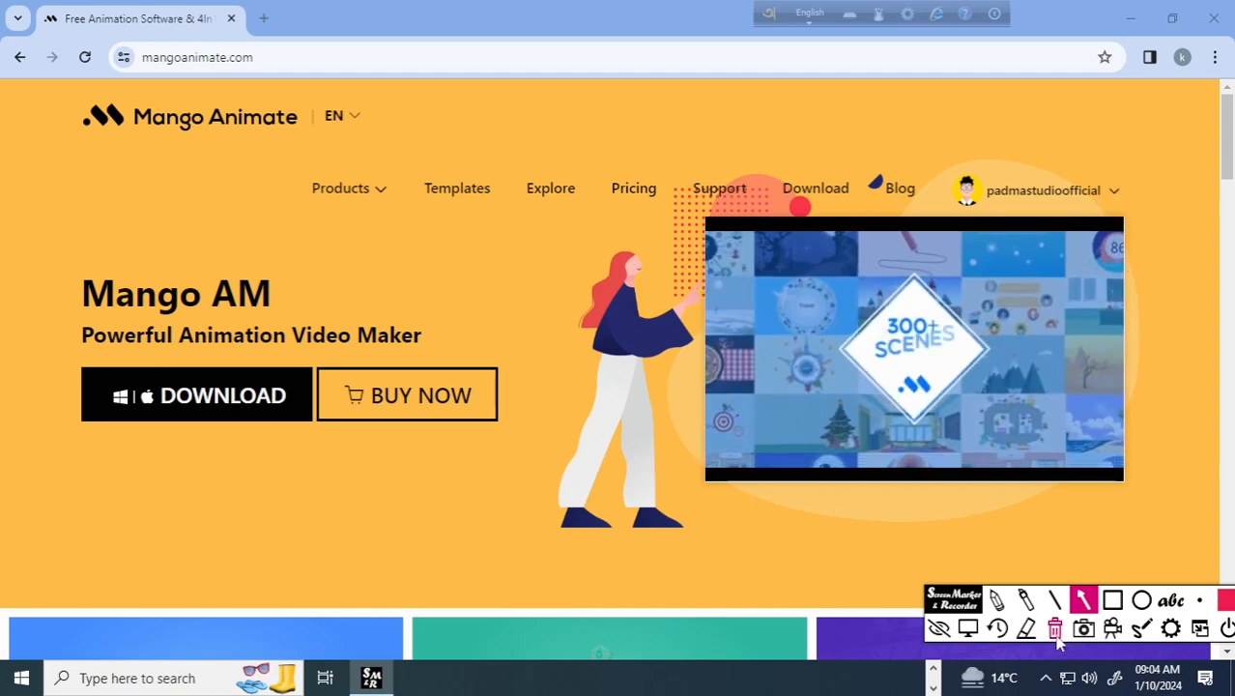
click(969, 628)
Mark the Mango WM card with two red arrows, clear them, and open its Learn More page
scroll(652, 482, down, 5)
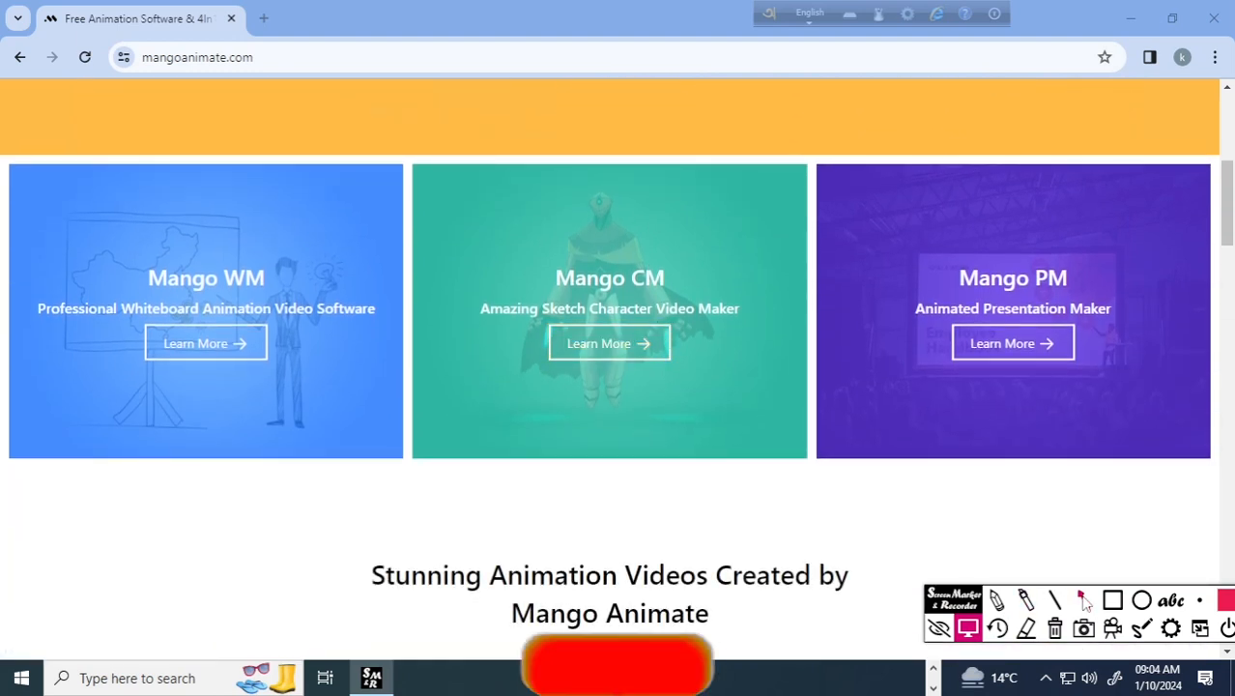
click(1084, 600)
drag(309, 494, 221, 375)
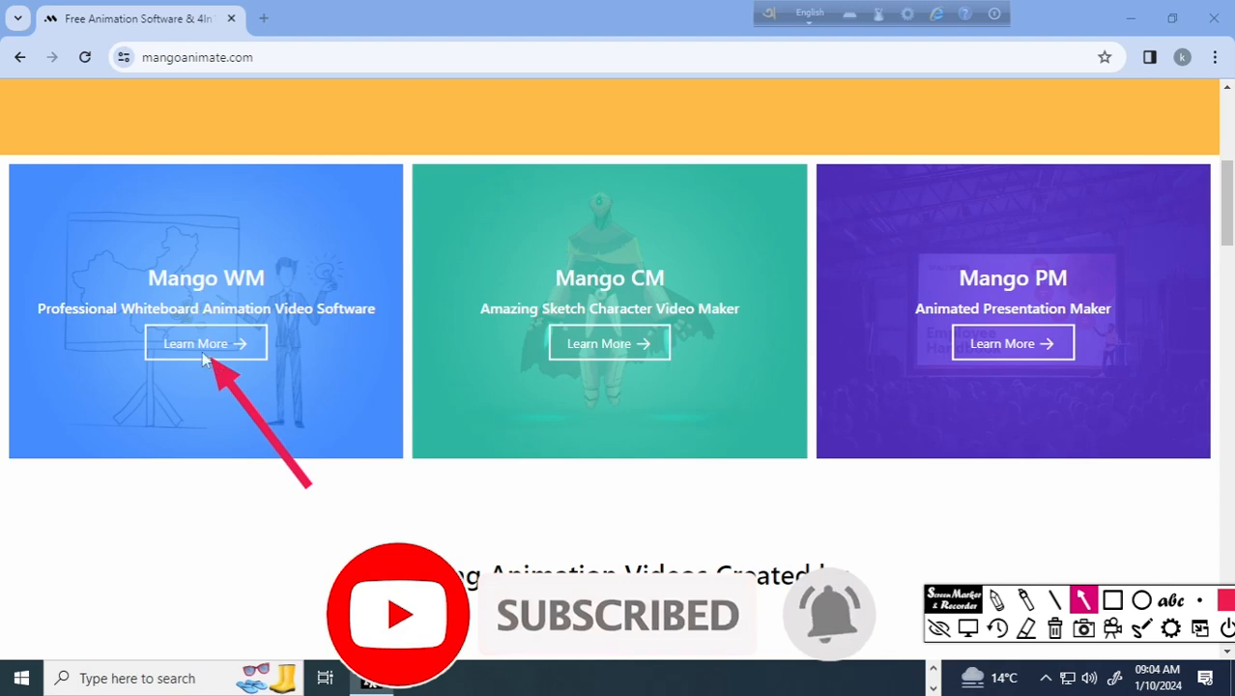
drag(55, 200, 188, 268)
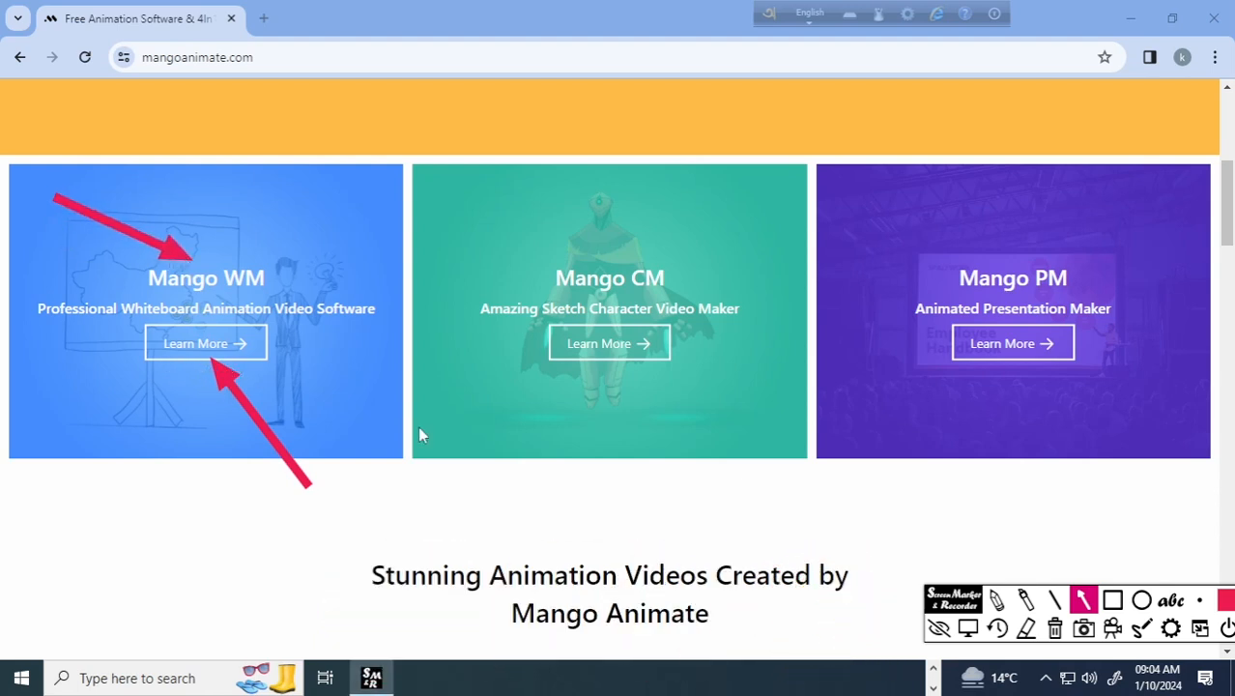
click(1055, 633)
click(198, 353)
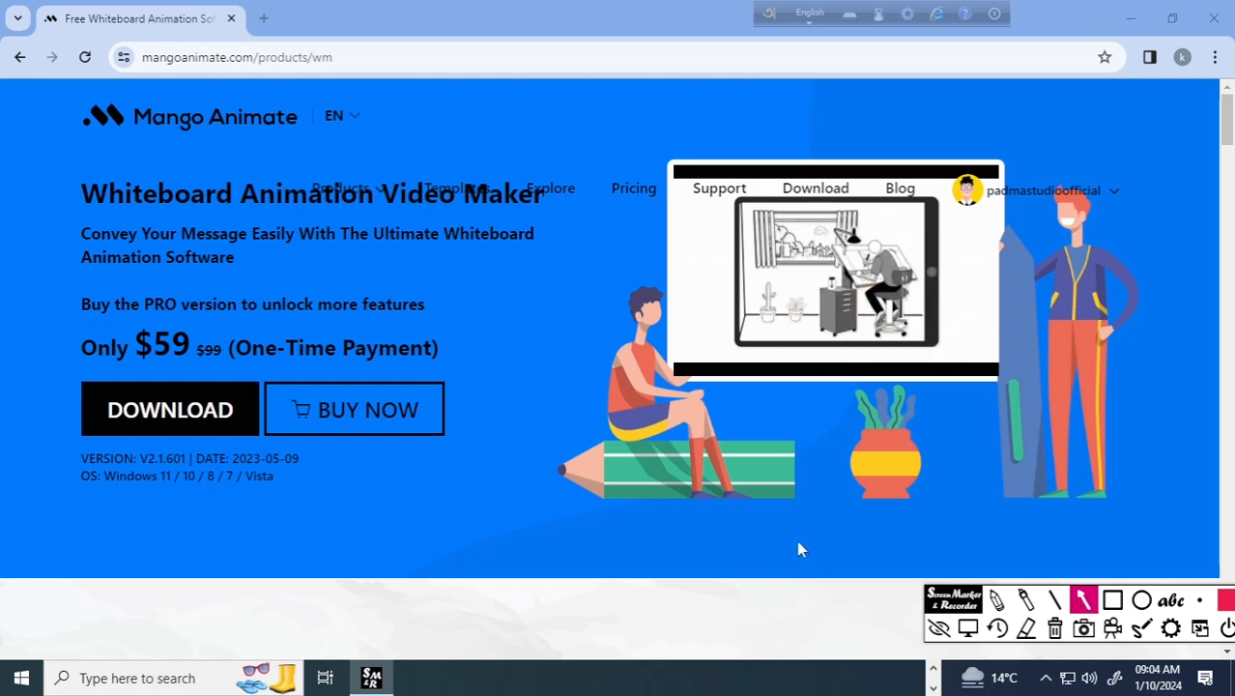
Mark the Download option, the Buy Now option and the one-time price with red arrows, and clear them
drag(29, 527, 150, 432)
mouse_move(489, 319)
mouse_down()
mouse_move(399, 384)
mouse_move(432, 394)
mouse_up()
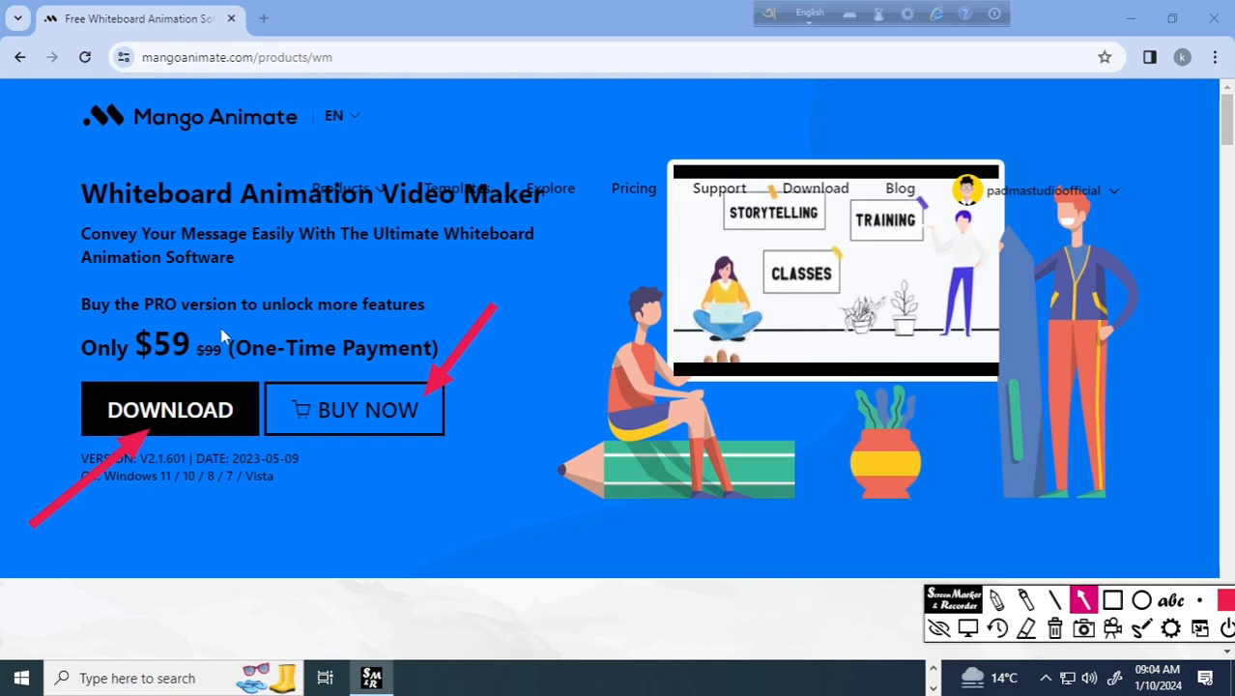
drag(207, 272, 269, 324)
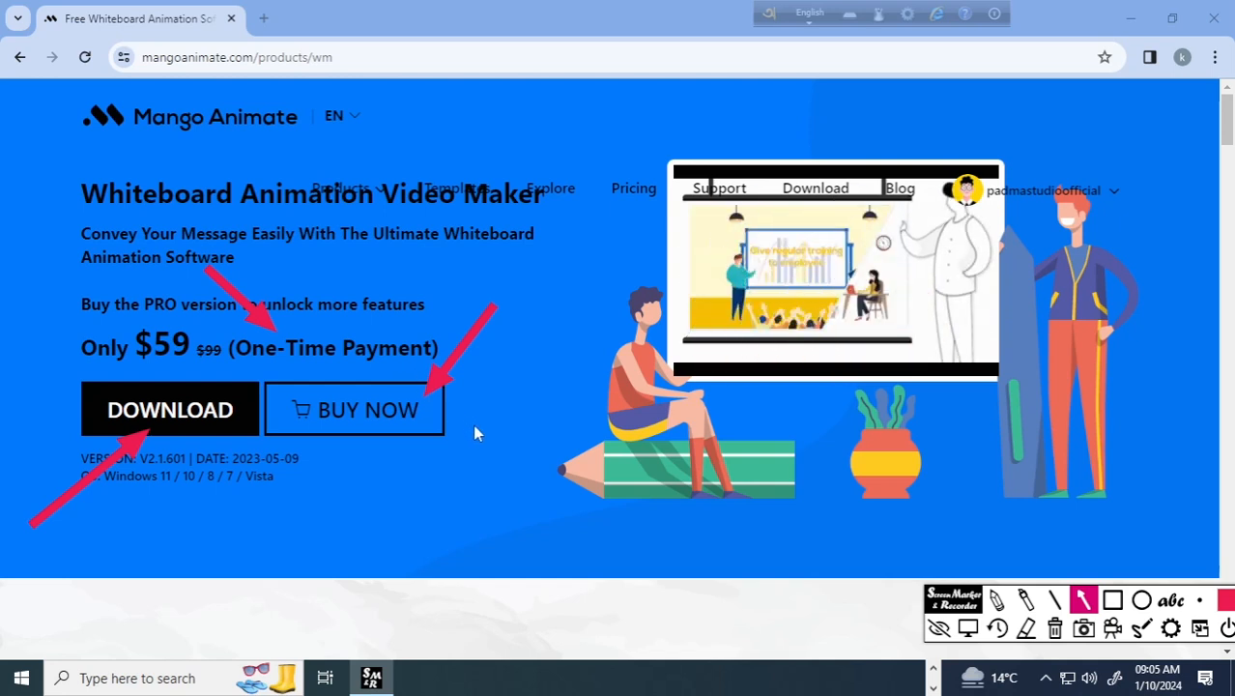
click(1056, 630)
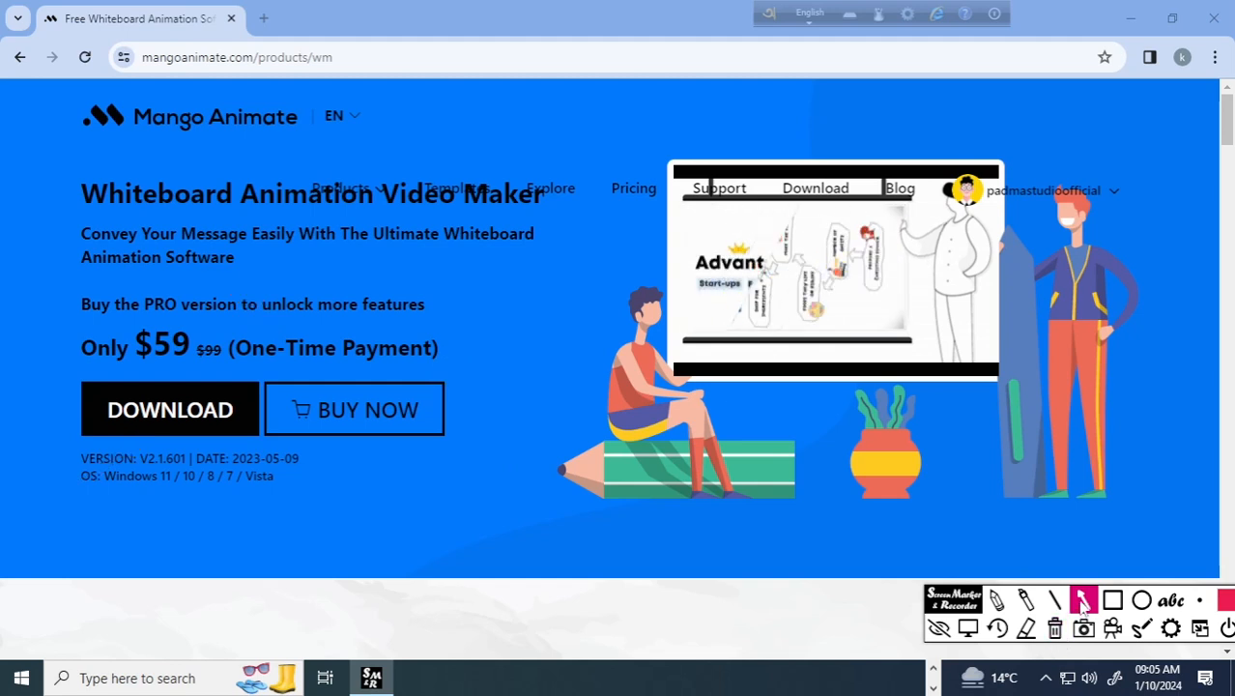
Download the Whiteboard Animation Video Maker installer, drawing arrows to the Download option and the browser's downloads indicator
drag(15, 338, 71, 381)
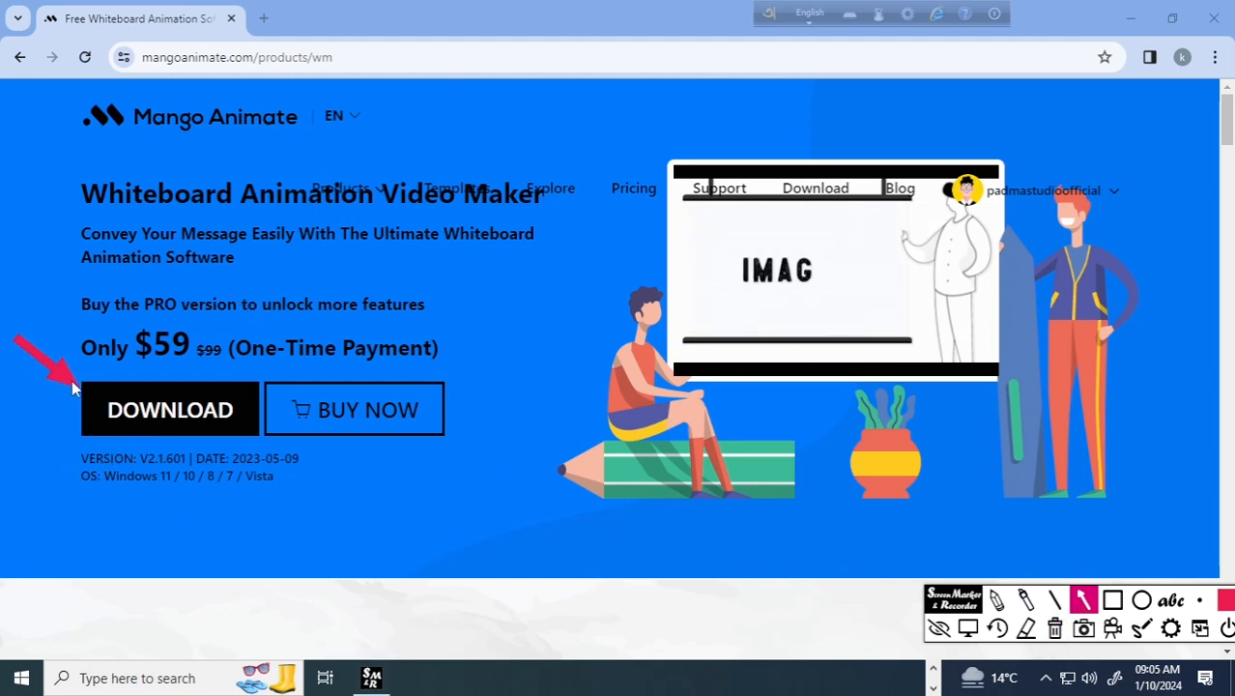
click(968, 629)
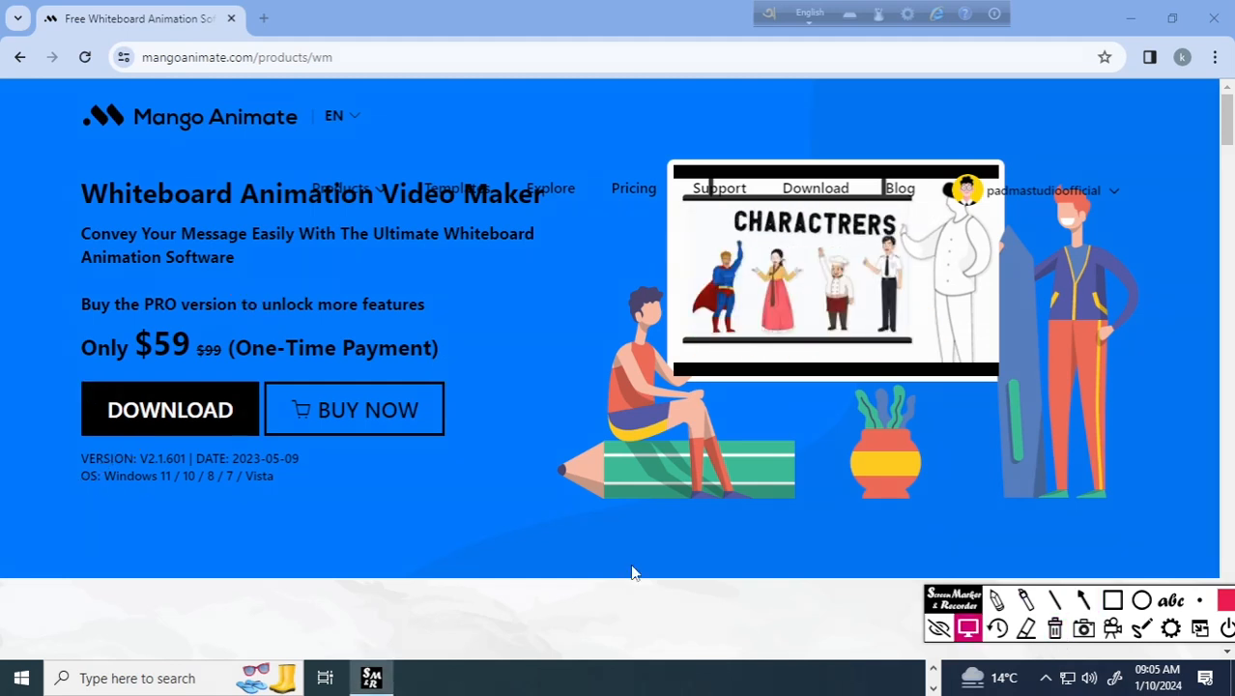
click(181, 417)
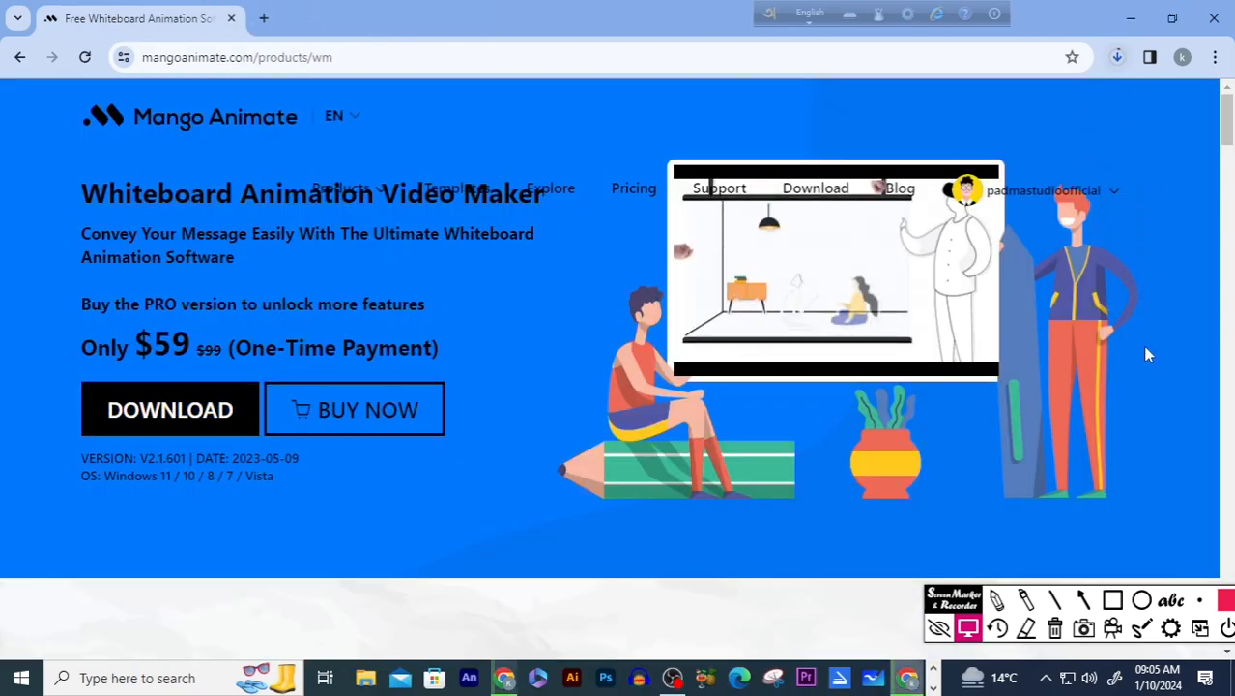
click(1086, 600)
mouse_move(1138, 263)
mouse_down()
mouse_move(1113, 108)
mouse_move(1122, 87)
mouse_up()
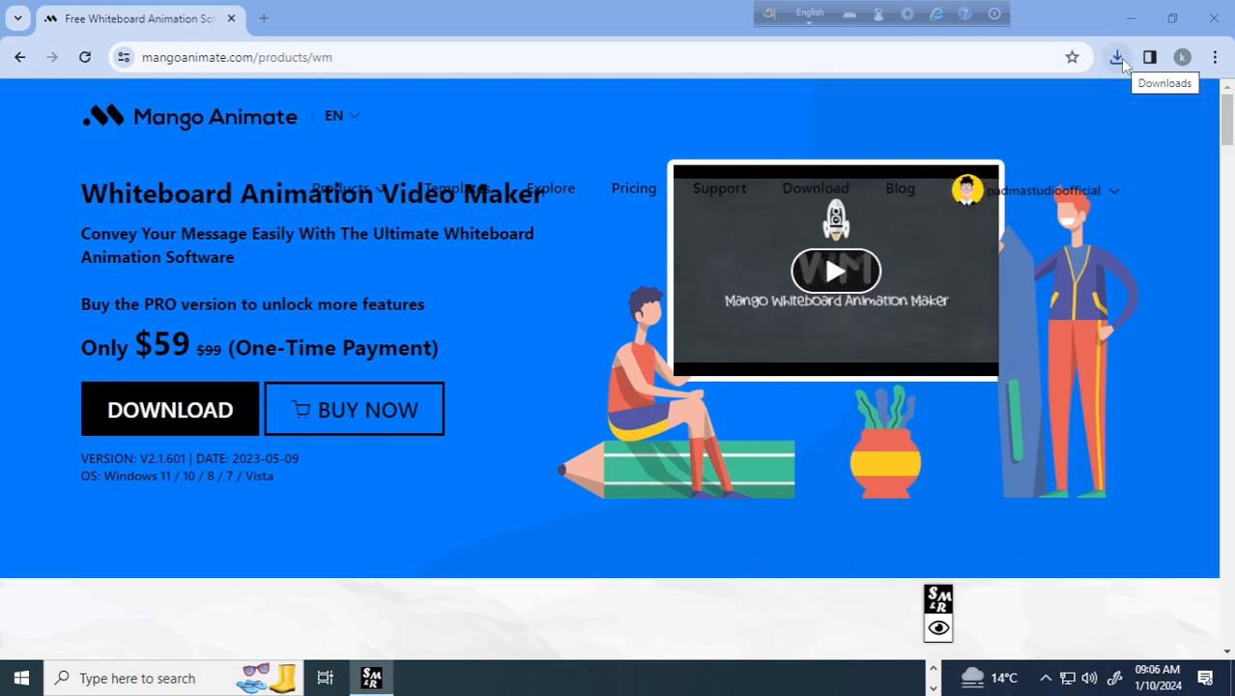
Minimize the browser, refresh the desktop and open the Downloads folder in This PC
click(1131, 19)
right_click(494, 216)
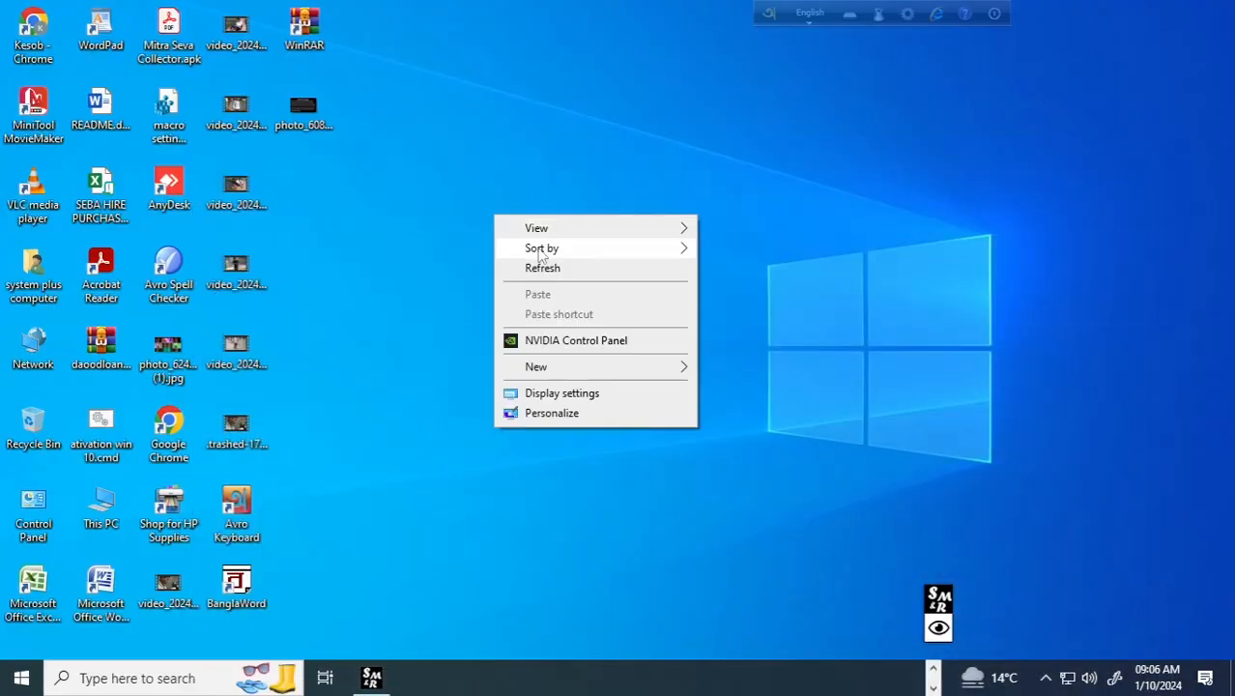
click(543, 267)
double_click(112, 506)
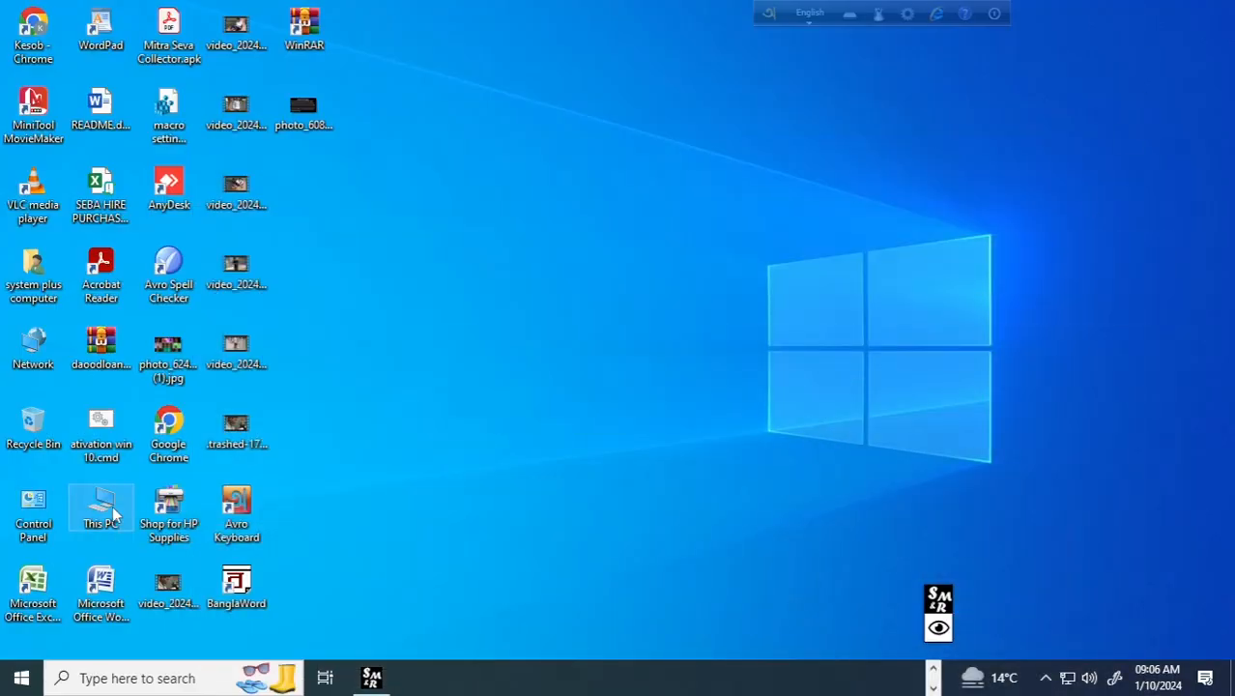
double_click(450, 228)
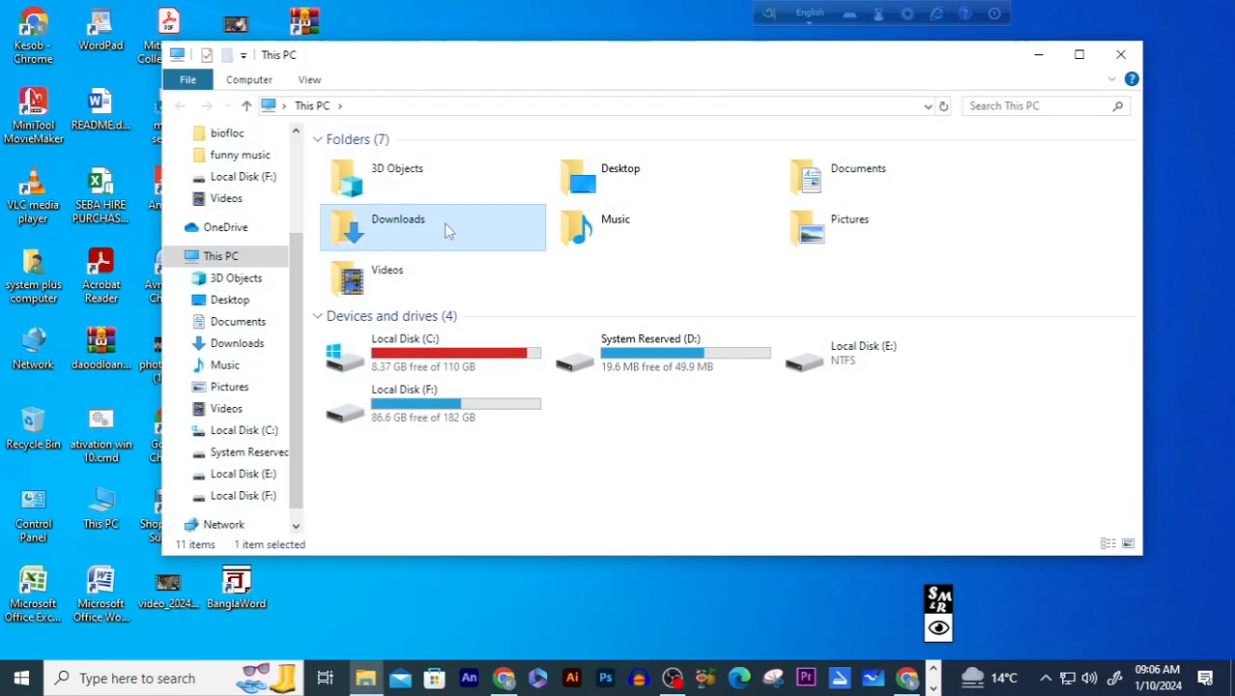
Mark the Mango Whiteboard Animation Maker installer with a red arrow, clear it, and run the installer
drag(491, 108, 368, 172)
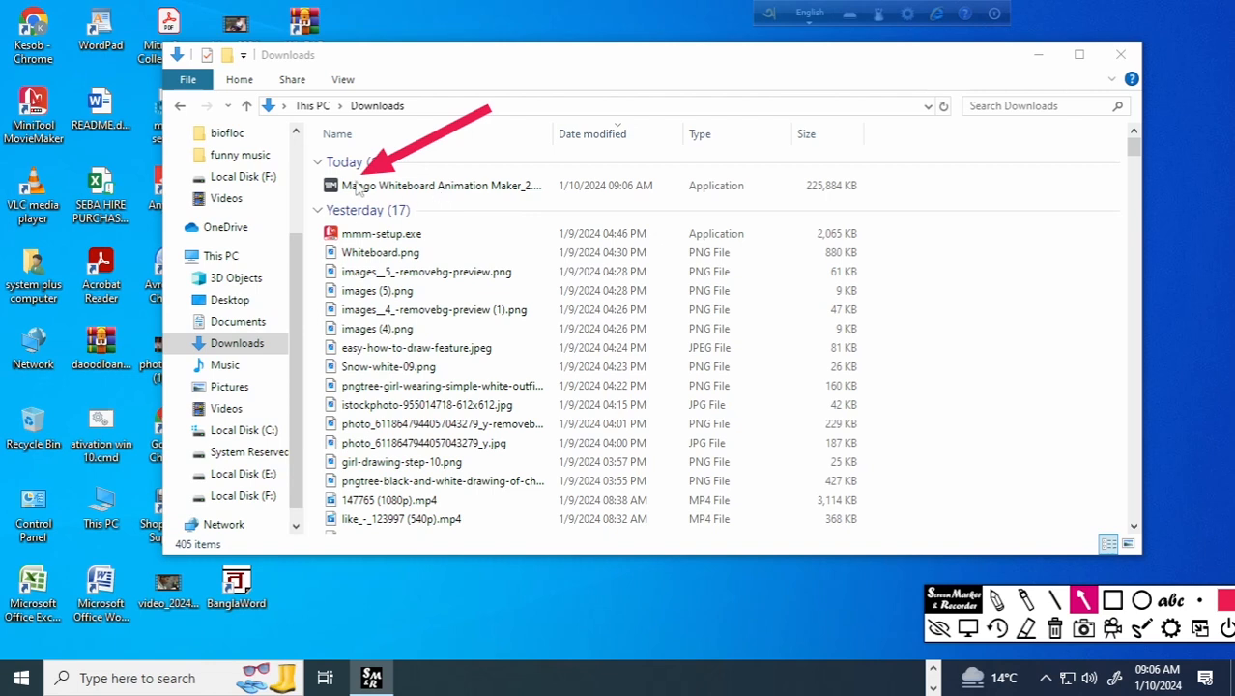
click(1058, 638)
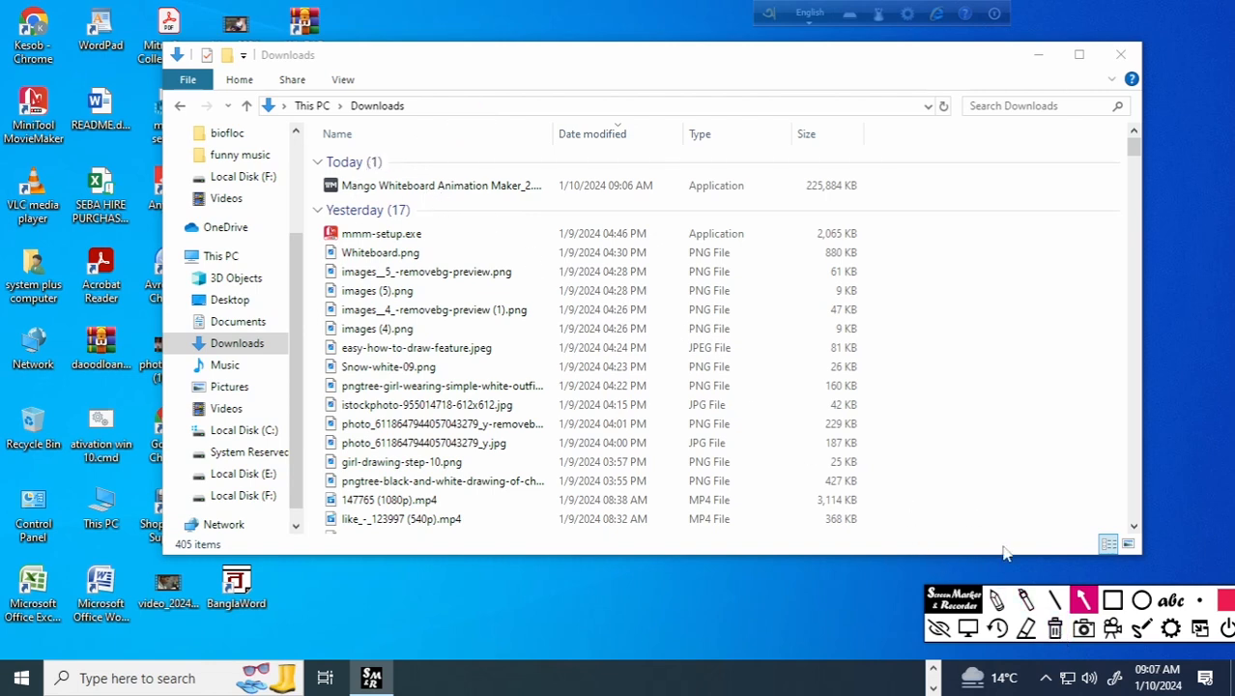
click(967, 628)
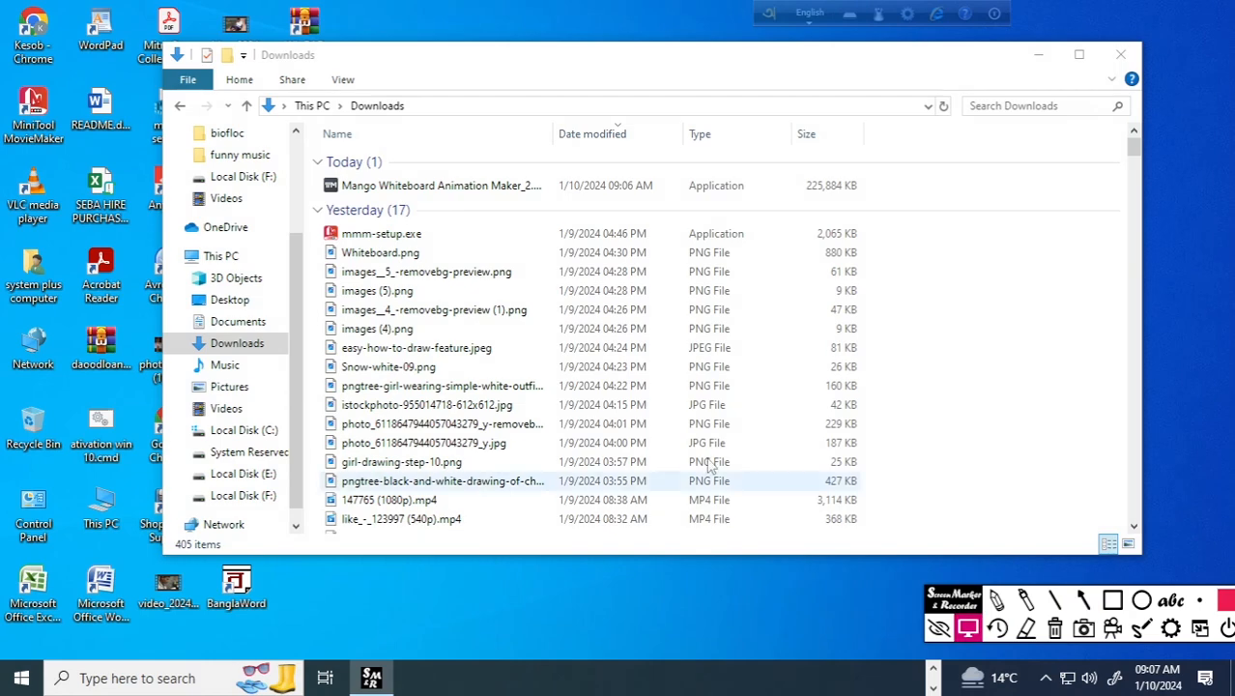
double_click(450, 189)
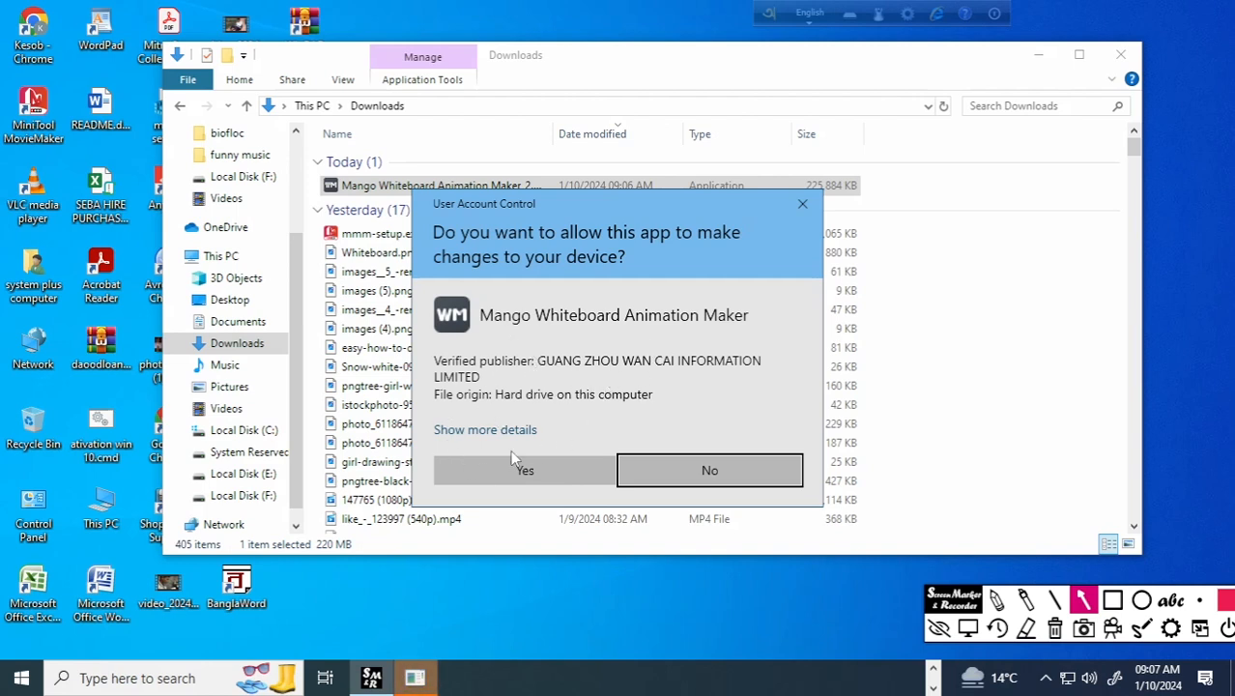
Mark Show more details and Yes with arrows, cross out No, and allow Mango Whiteboard Animation Maker to make changes
drag(554, 361, 496, 420)
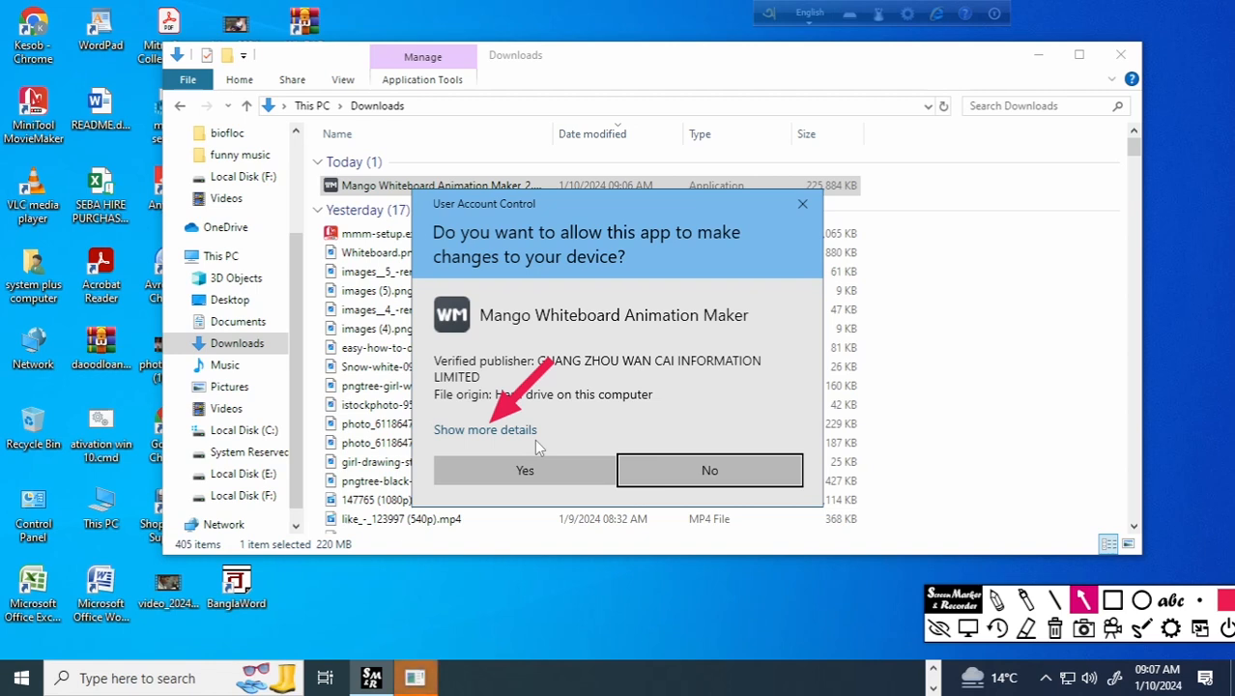
drag(573, 437, 544, 461)
drag(742, 424, 642, 528)
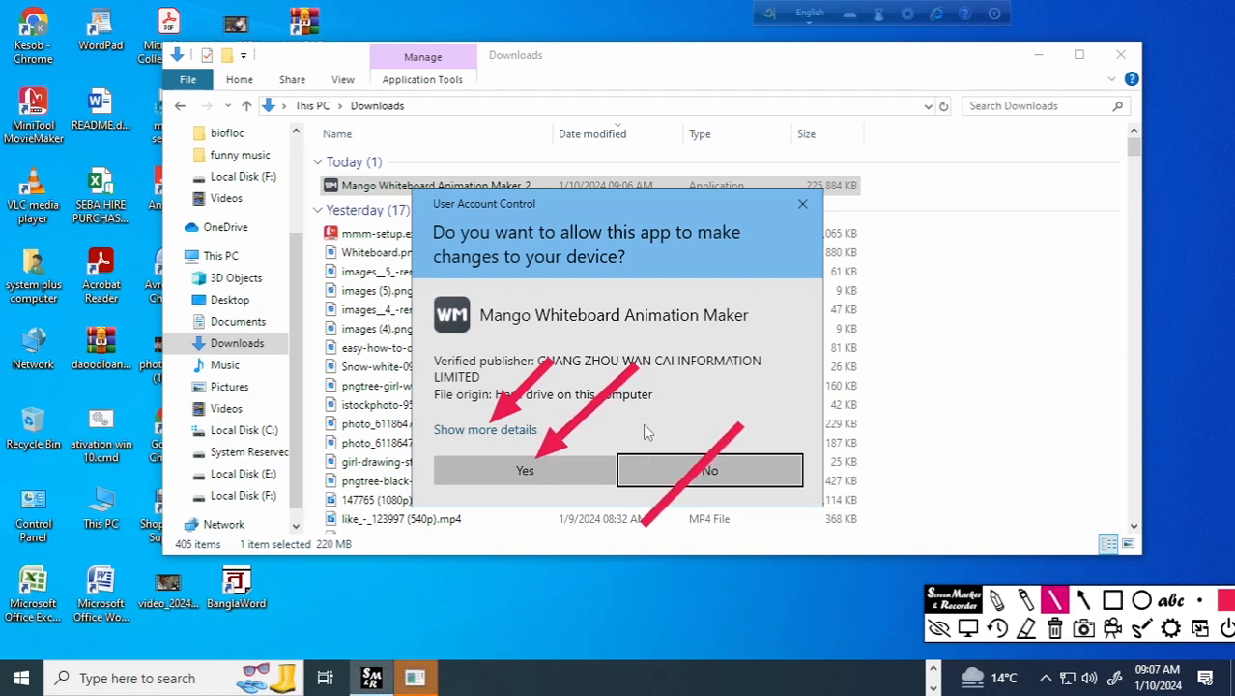
drag(642, 424, 776, 527)
click(968, 629)
click(554, 472)
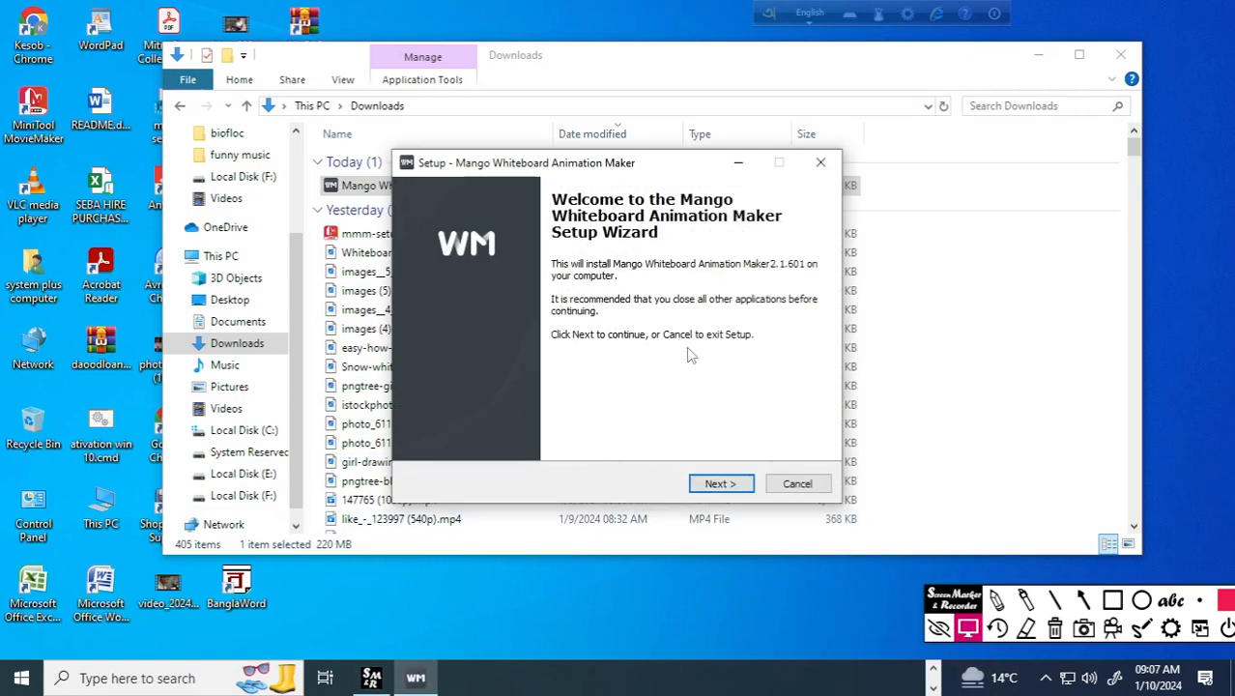
Mark Next on the setup wizard's welcome page with an arrow, clear it, and proceed to the License Agreement page
click(1085, 602)
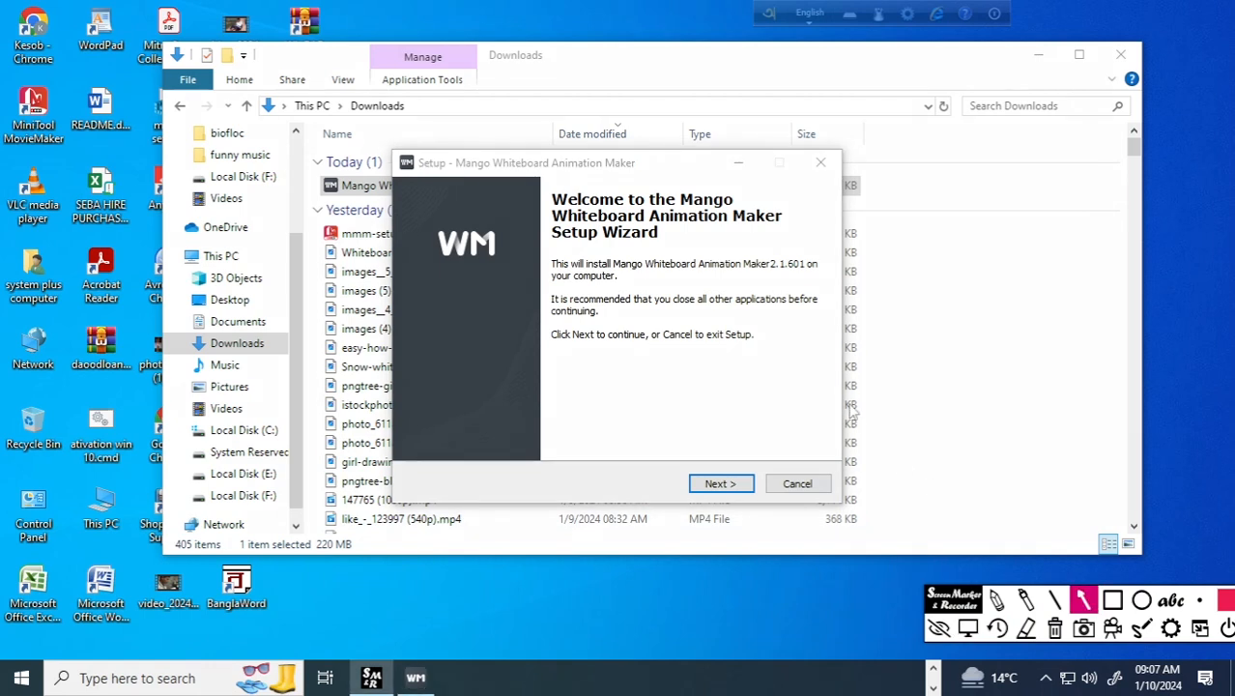
drag(821, 391, 737, 483)
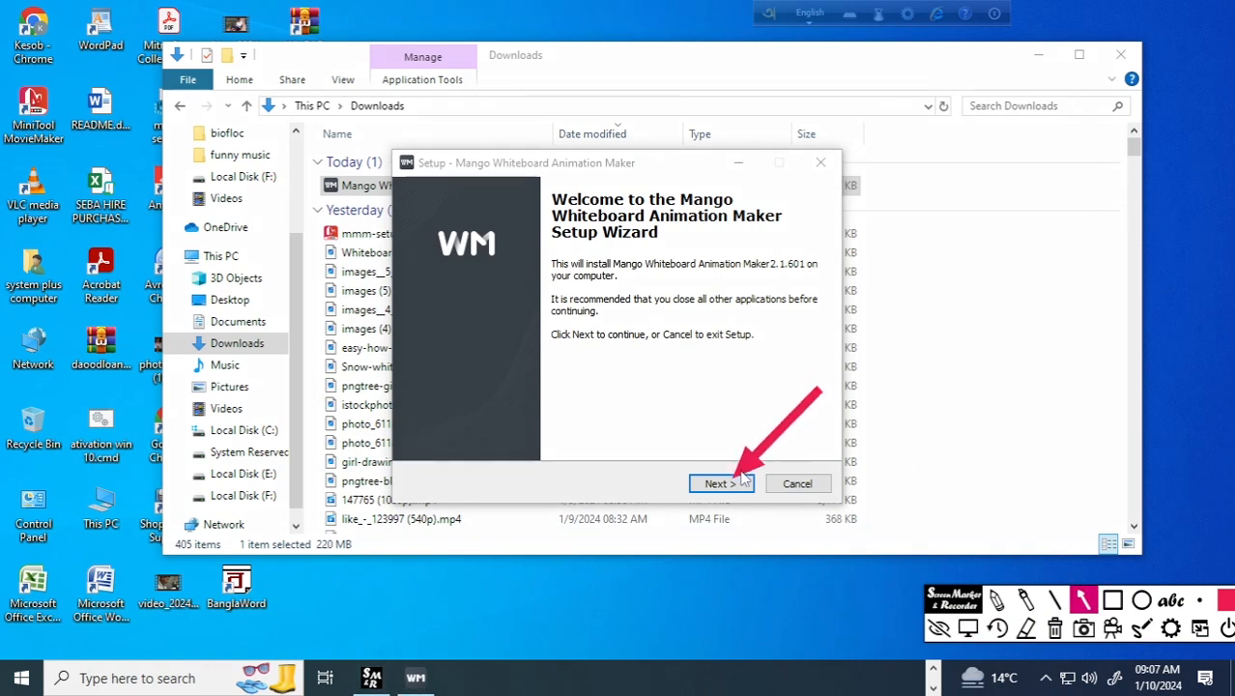
click(1054, 628)
click(743, 490)
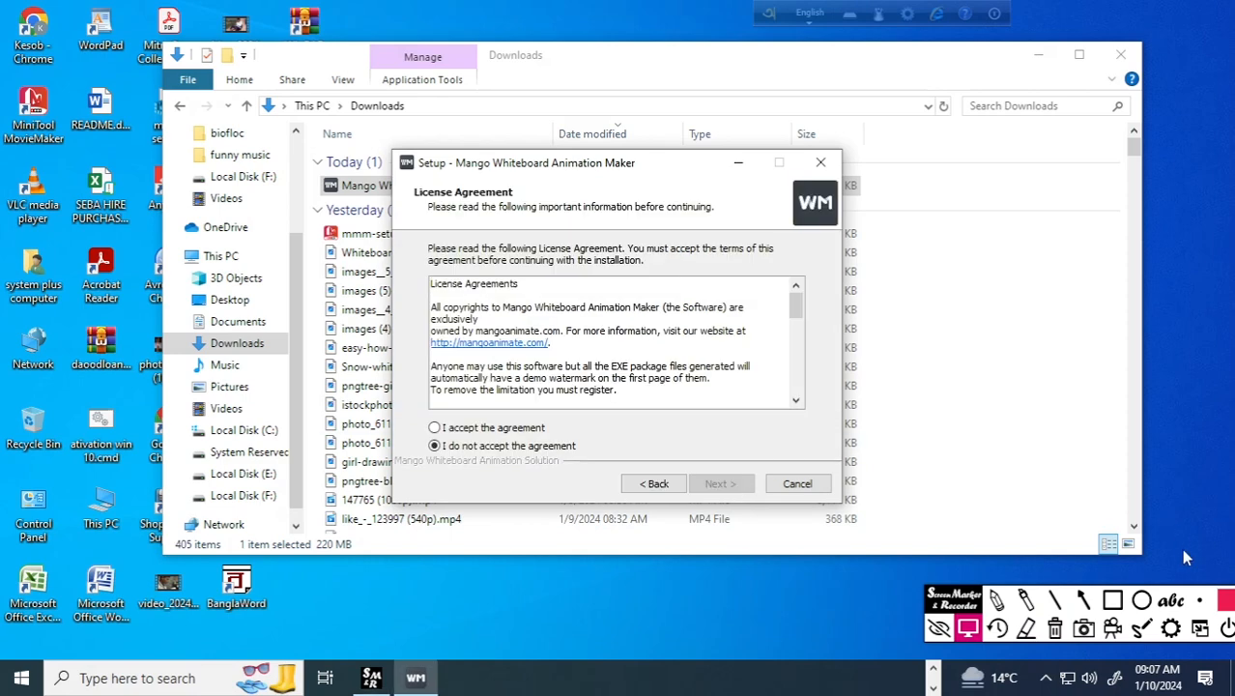
Mark both license agreement options with red arrows, clear the arrows, accept the agreement and proceed to the destination page
click(1084, 599)
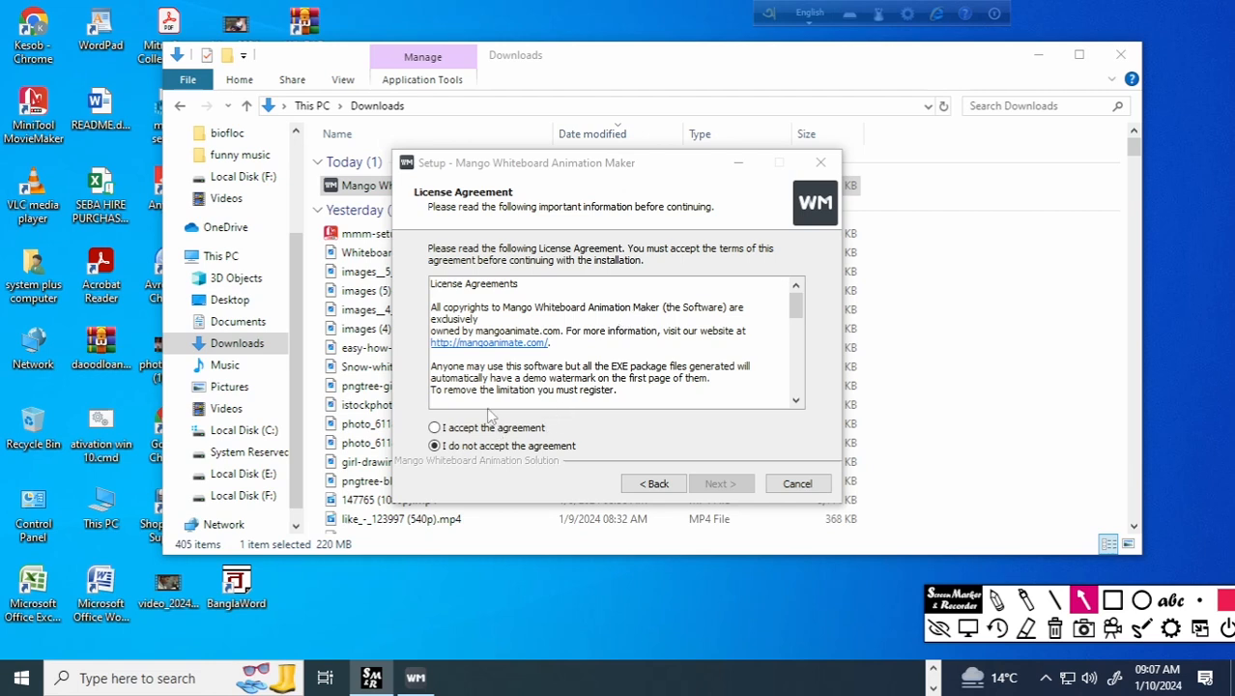
mouse_move(344, 452)
mouse_down()
mouse_move(411, 447)
mouse_move(425, 430)
mouse_up()
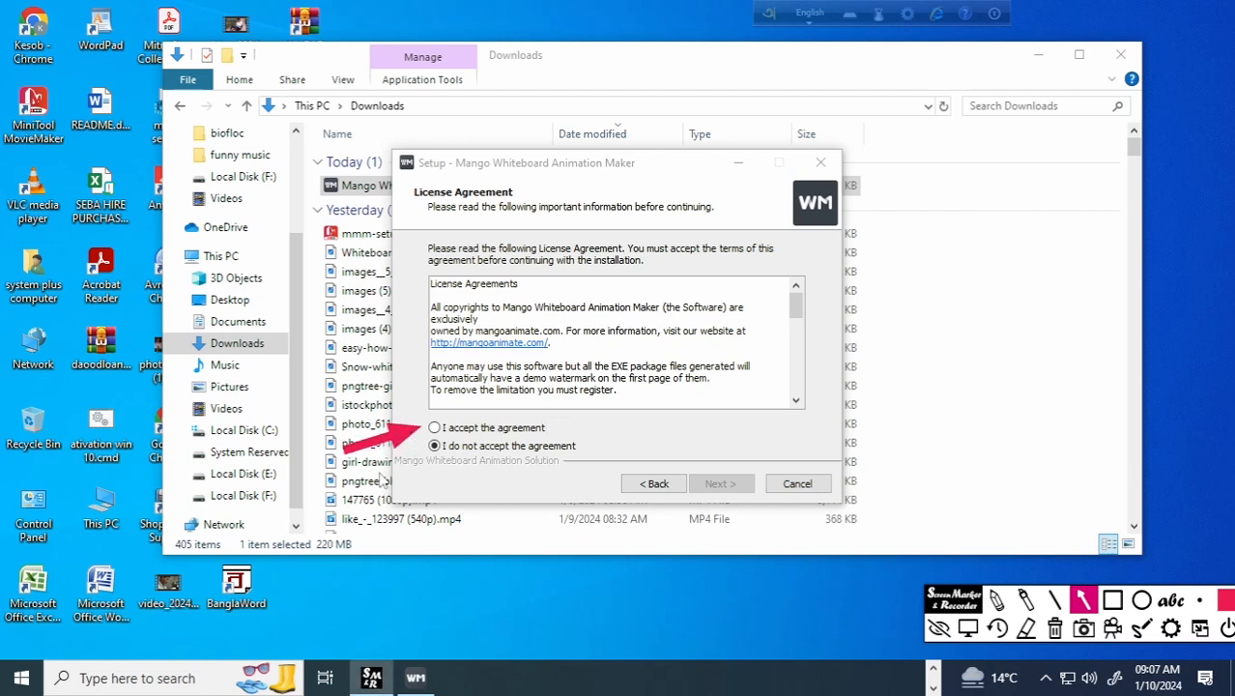
mouse_move(368, 486)
mouse_down()
mouse_move(411, 457)
mouse_move(422, 465)
mouse_up()
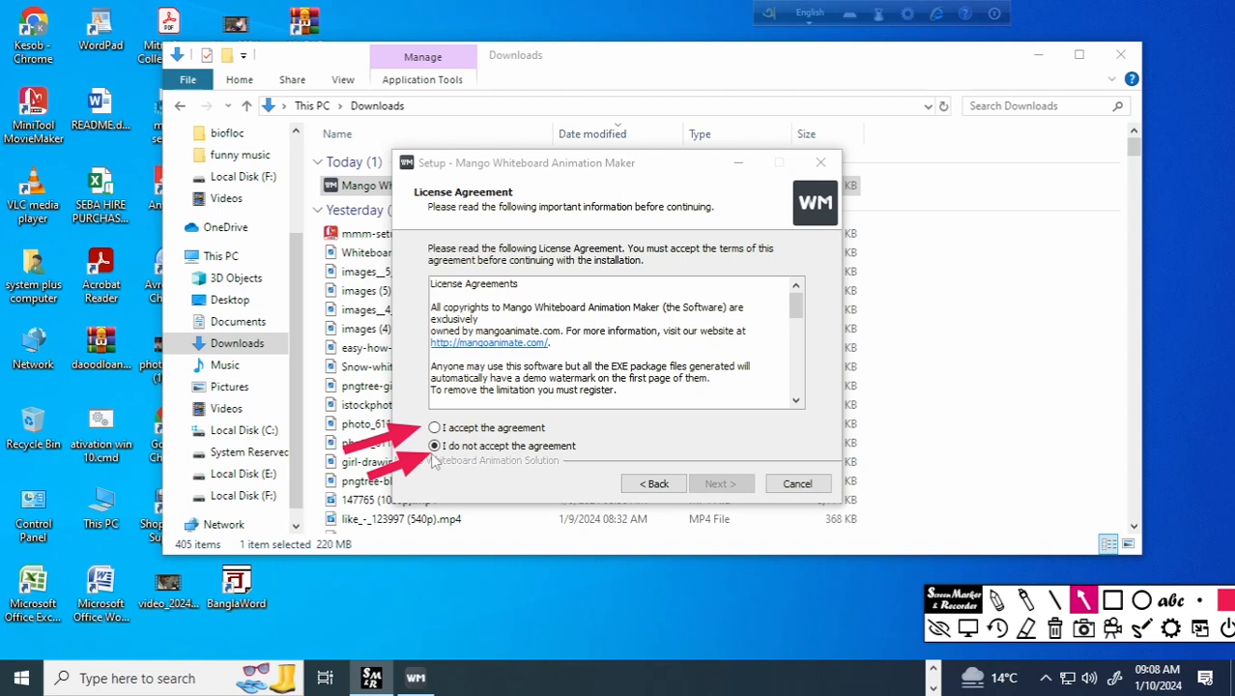
drag(479, 375, 447, 420)
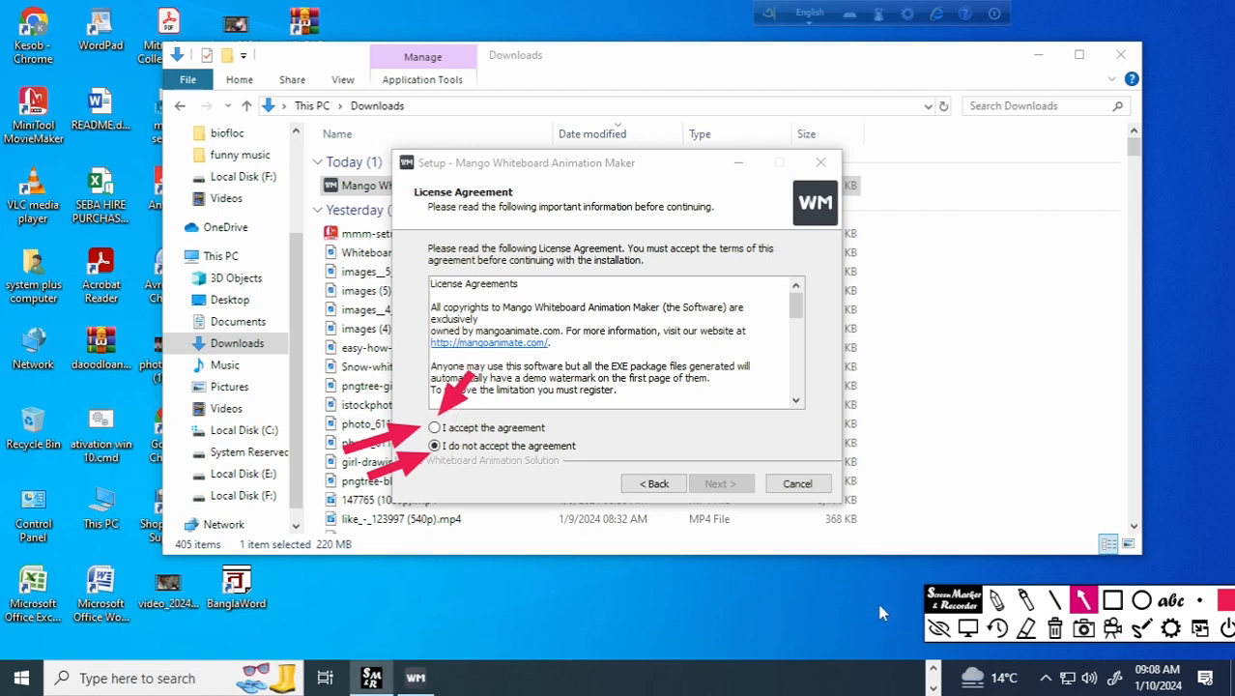
click(1056, 628)
click(969, 628)
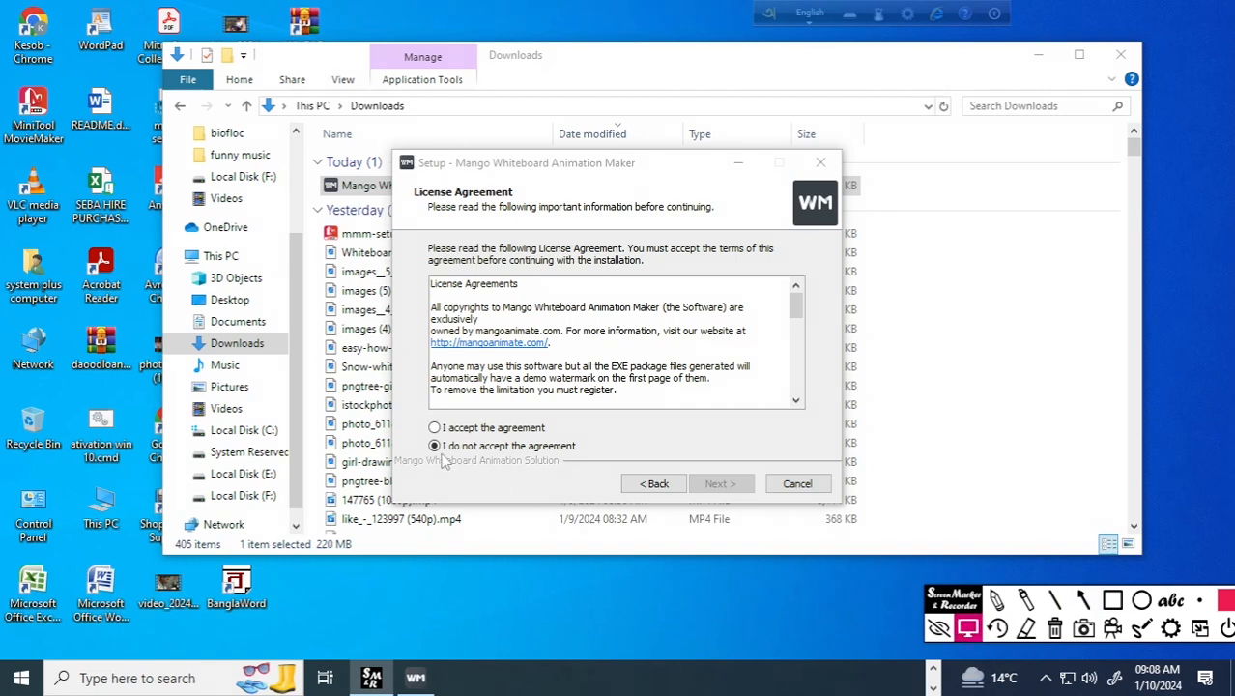
click(434, 427)
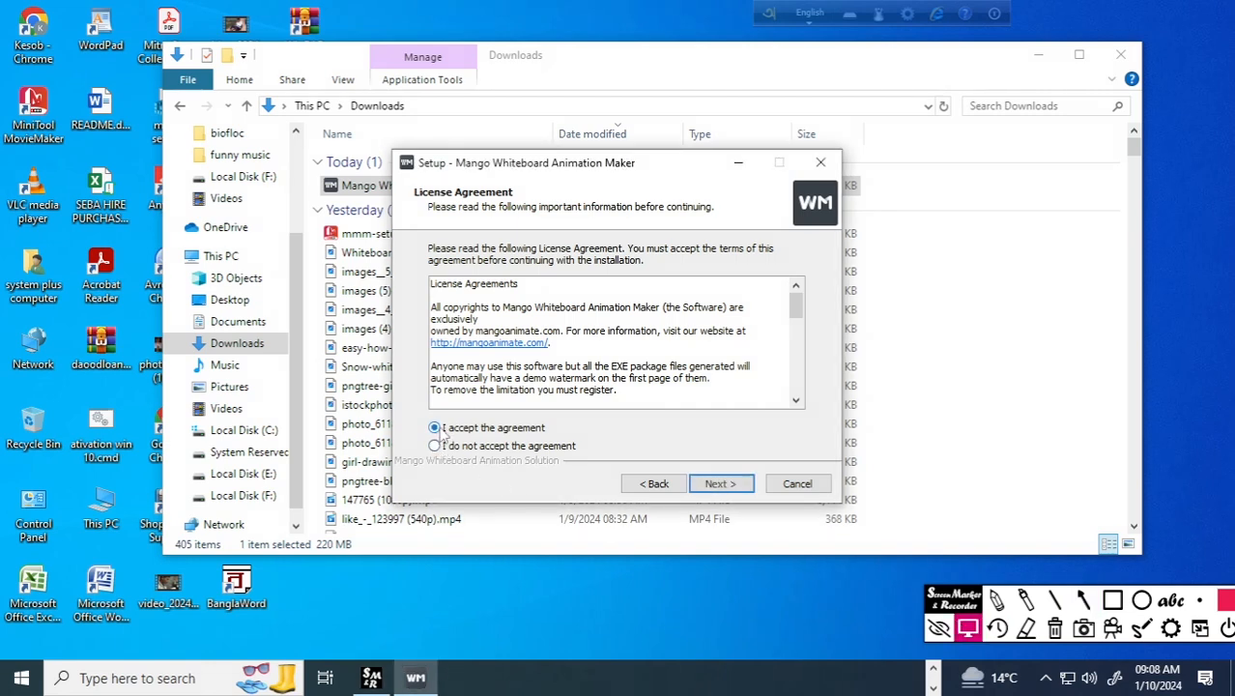
click(723, 483)
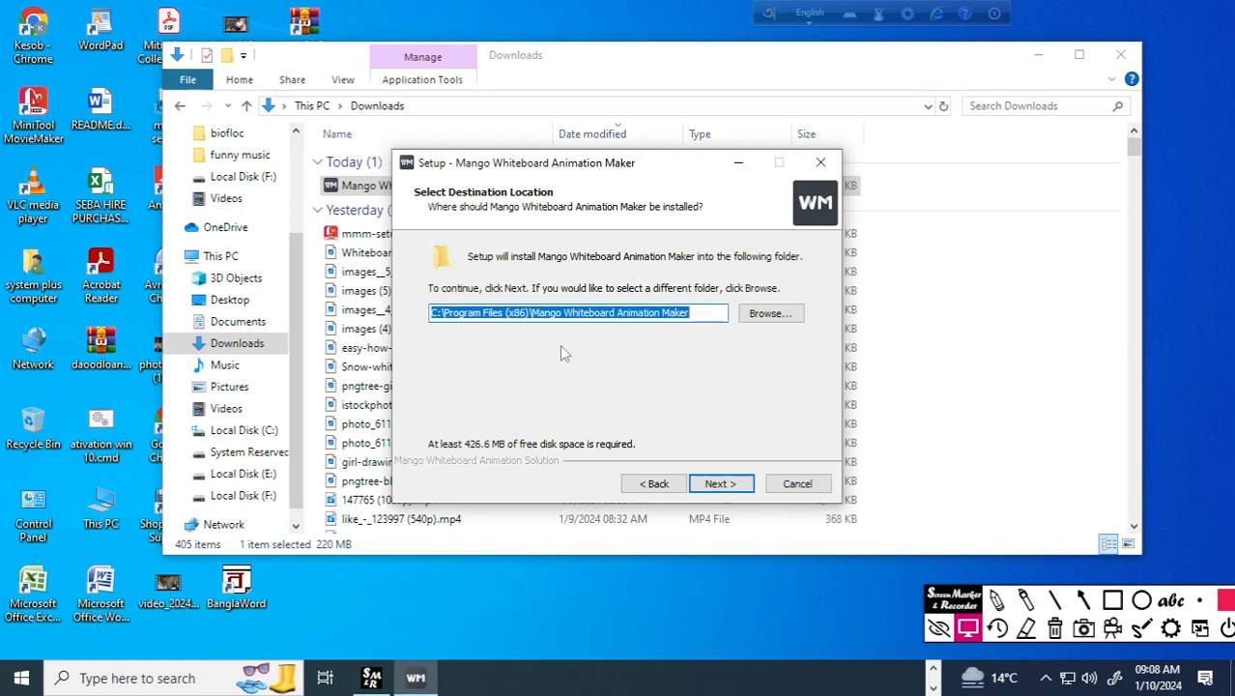
Set the installation destination to F:\biofloc\Mango Whiteboard Animation Maker by browsing to the folder on Local Disk (F:)
click(782, 324)
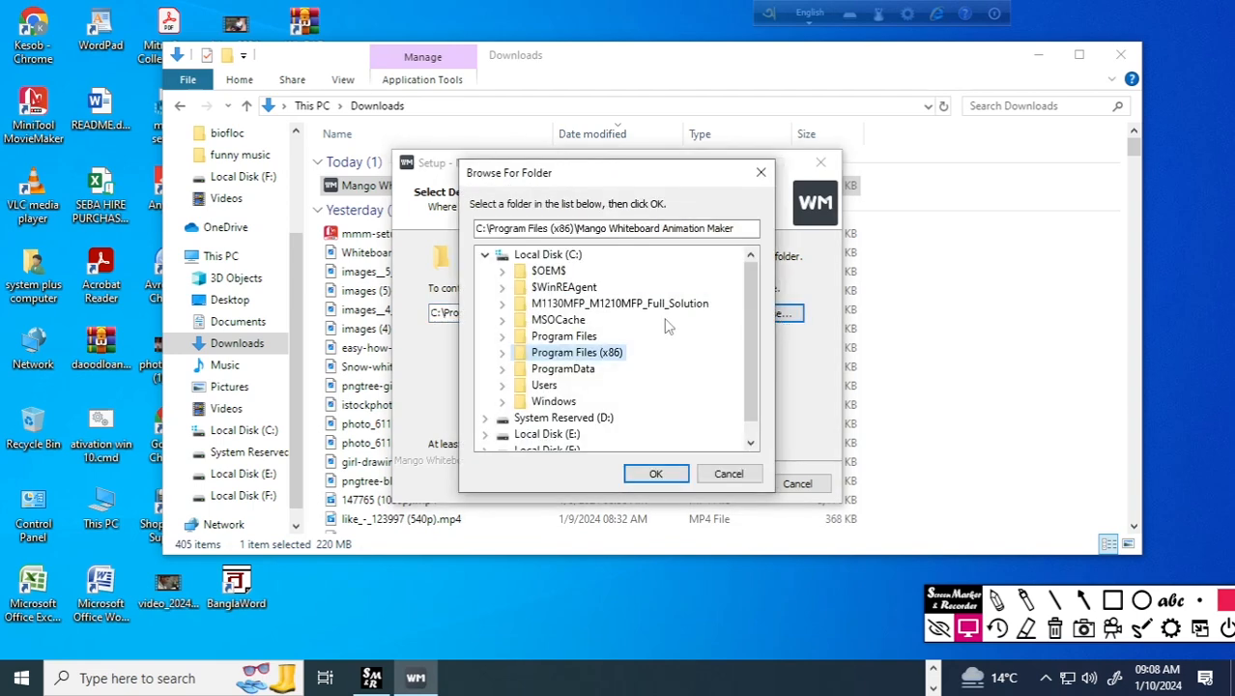
scroll(663, 350, down, 1)
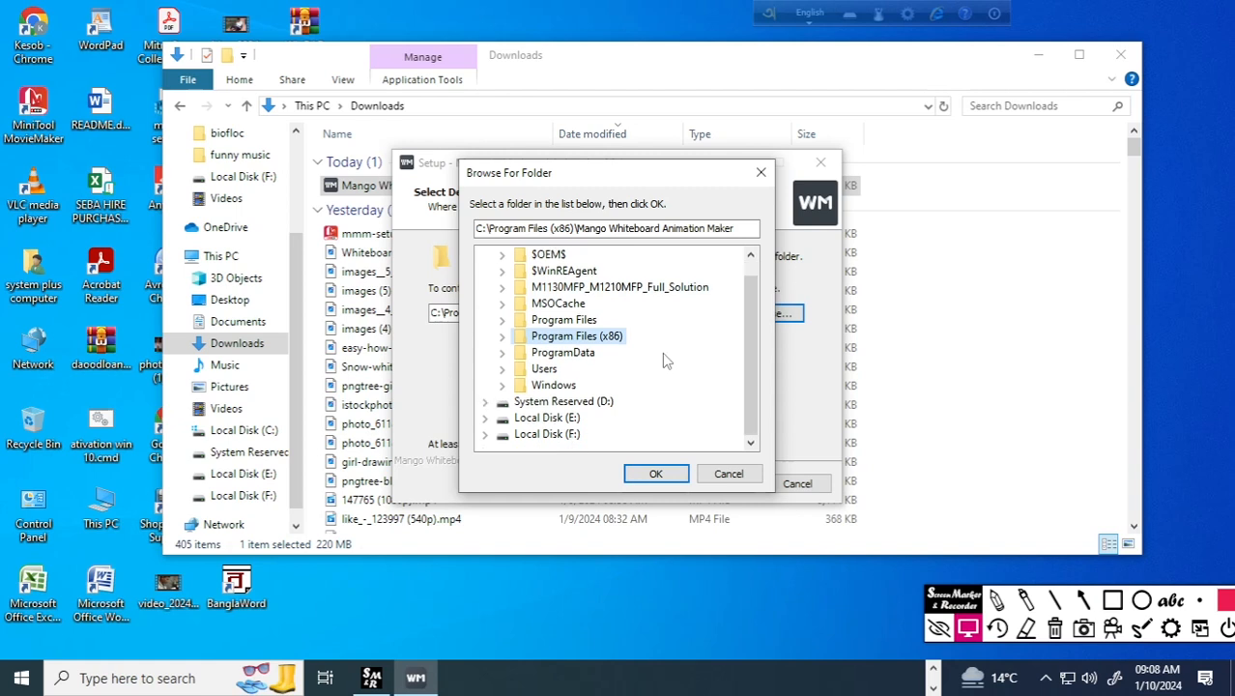
click(558, 436)
click(655, 474)
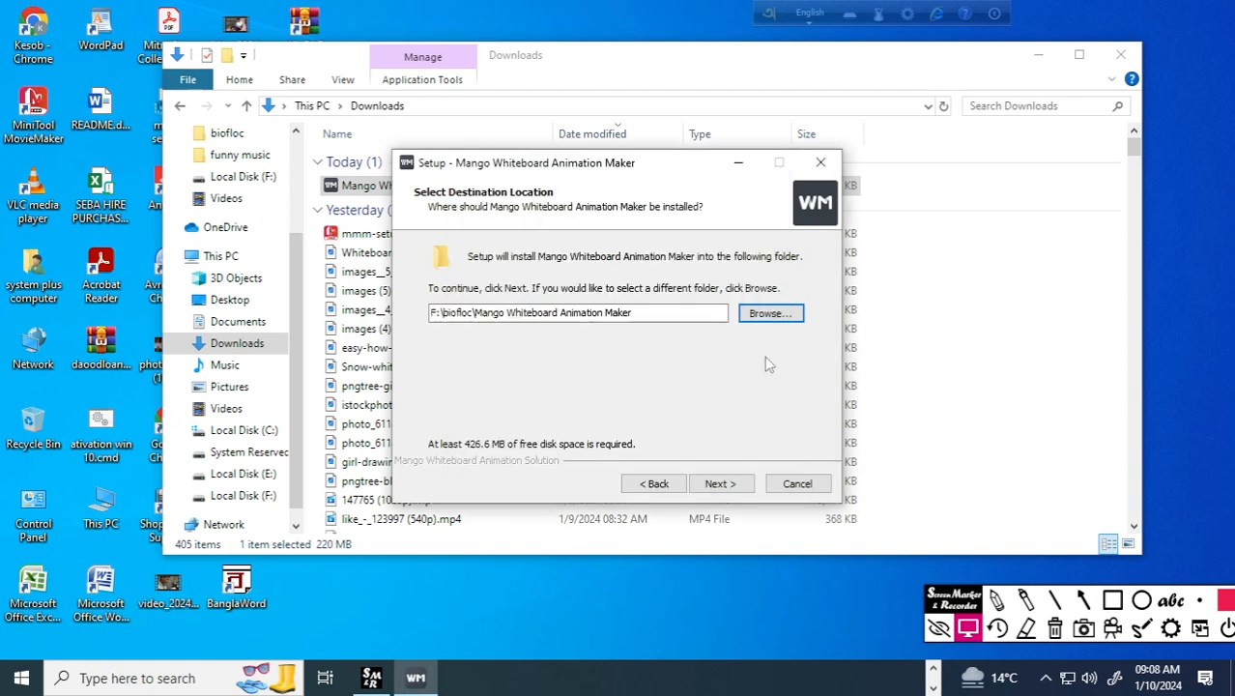
Mark Next on the Select Destination Location page with an arrow, clear it, and proceed to the Start Menu folder page
click(1084, 600)
drag(771, 396, 725, 479)
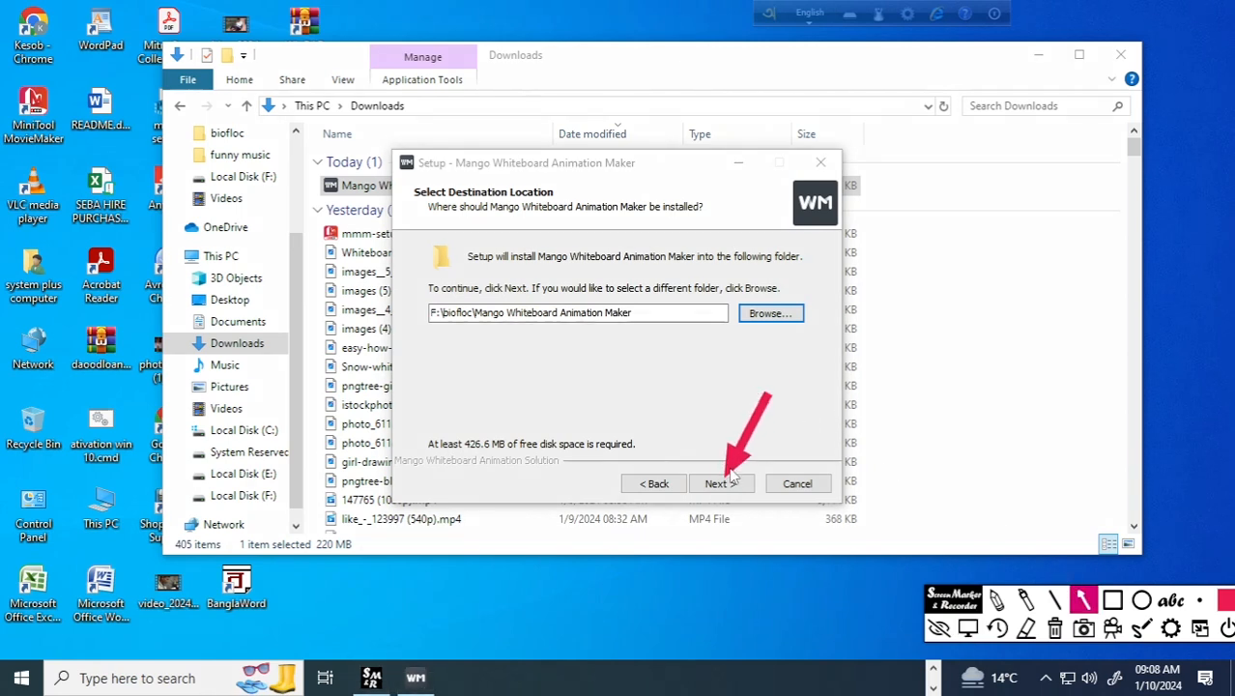
click(1055, 627)
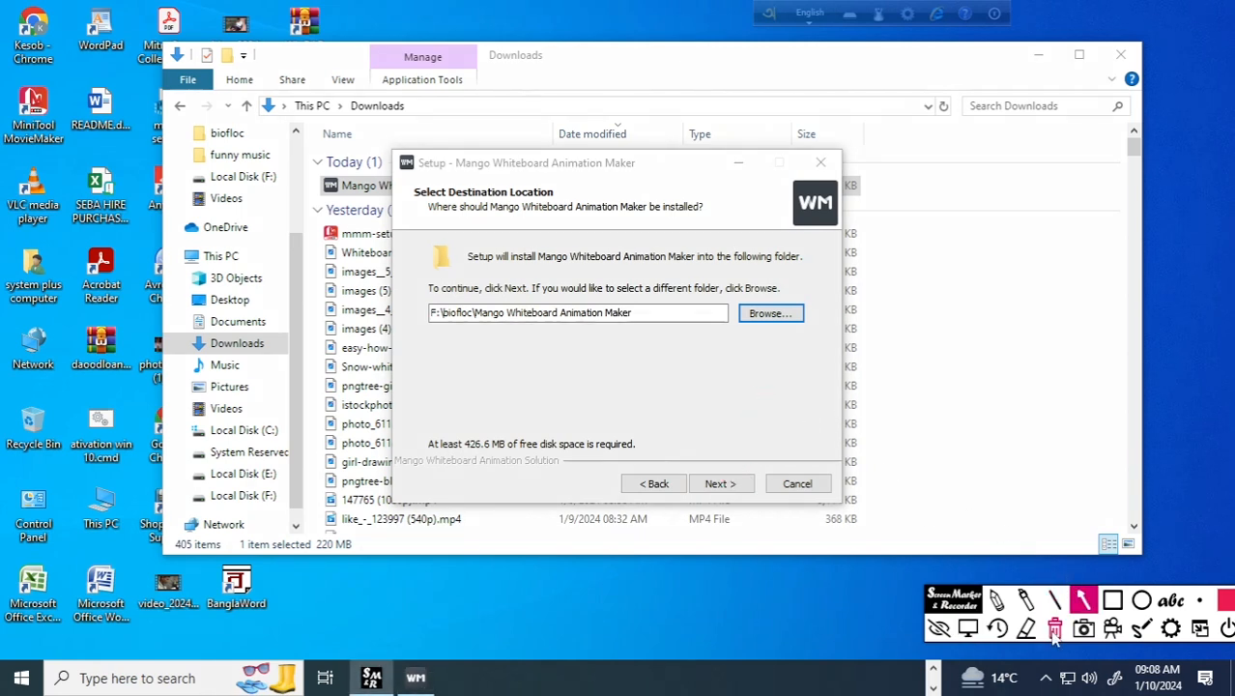
click(968, 627)
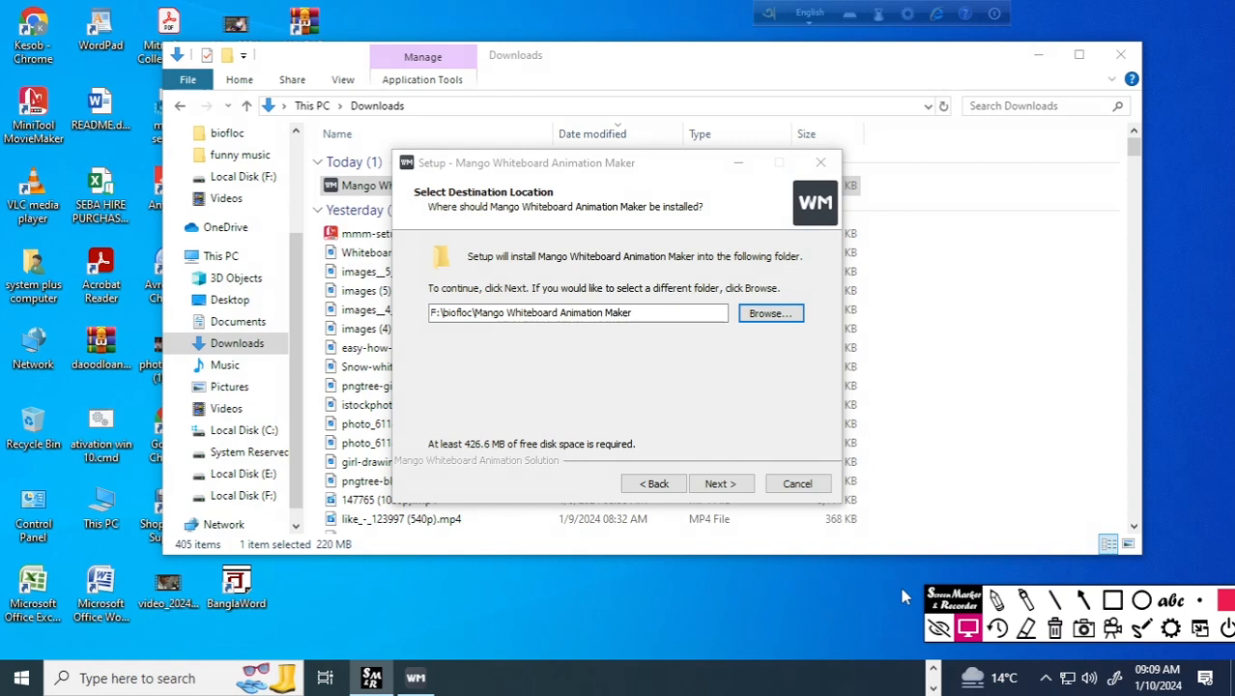
click(718, 483)
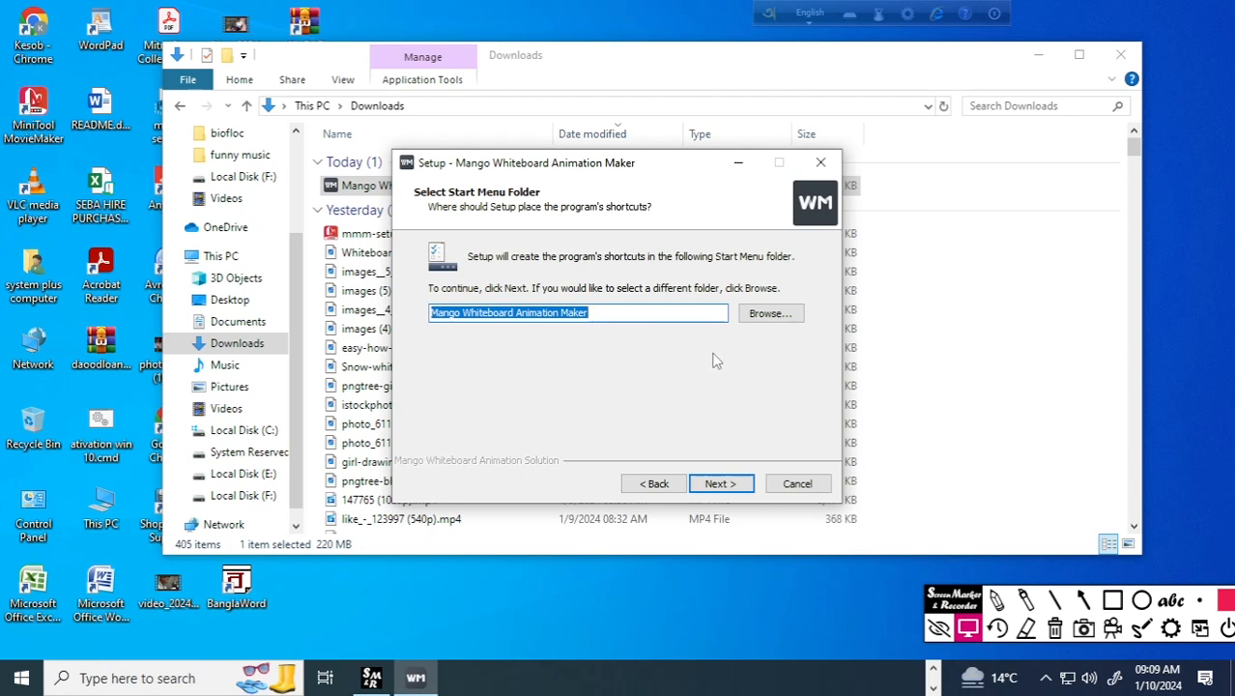
Mark Next on the Select Start Menu Folder page with an arrow, clear it, and proceed with the default folder
click(1083, 602)
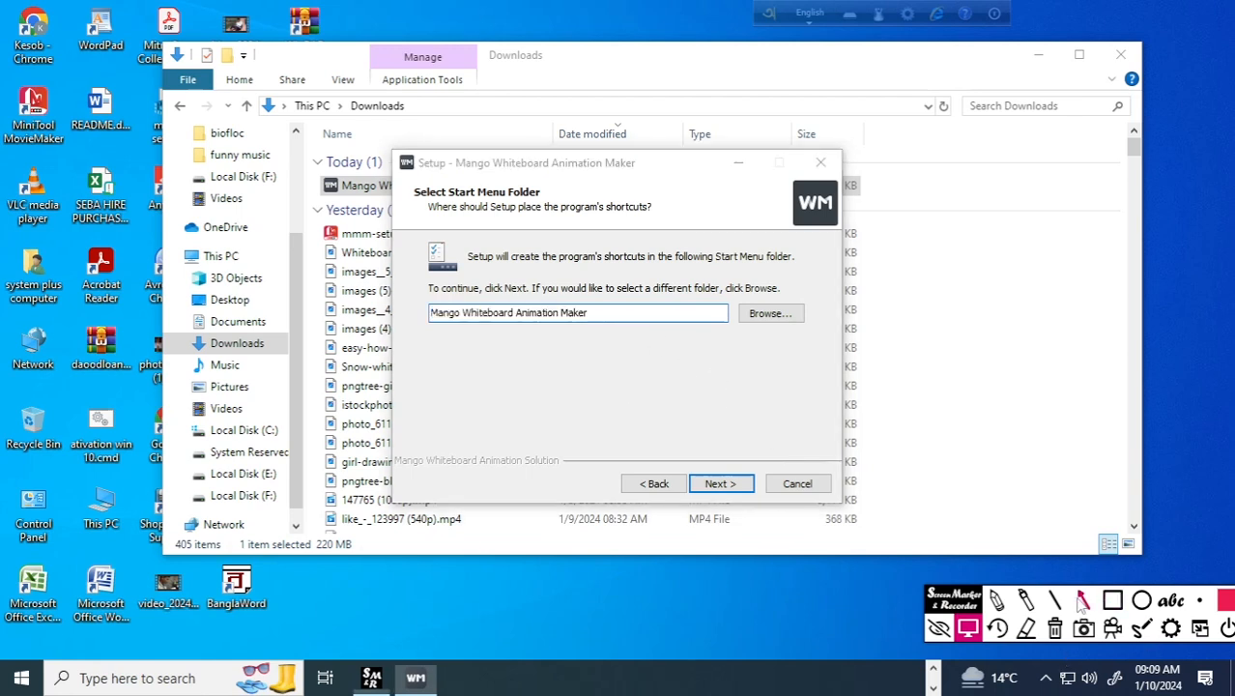
mouse_move(769, 406)
mouse_down()
mouse_move(723, 476)
mouse_move(735, 473)
mouse_up()
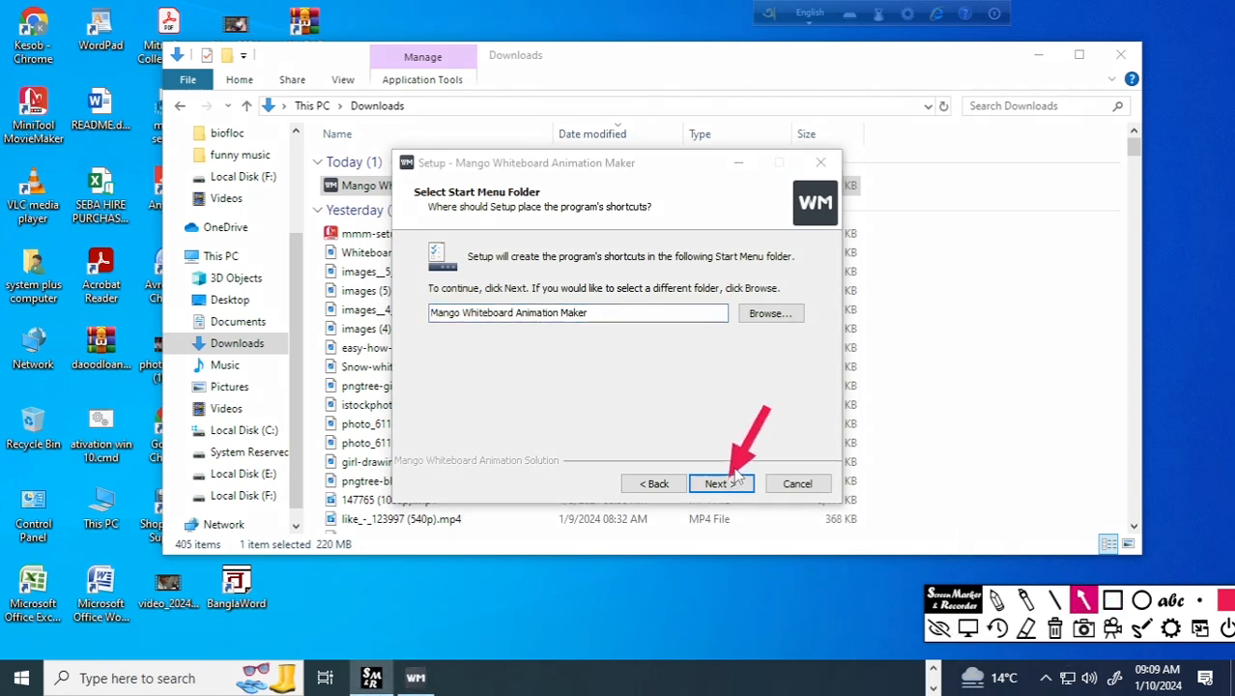
click(1054, 629)
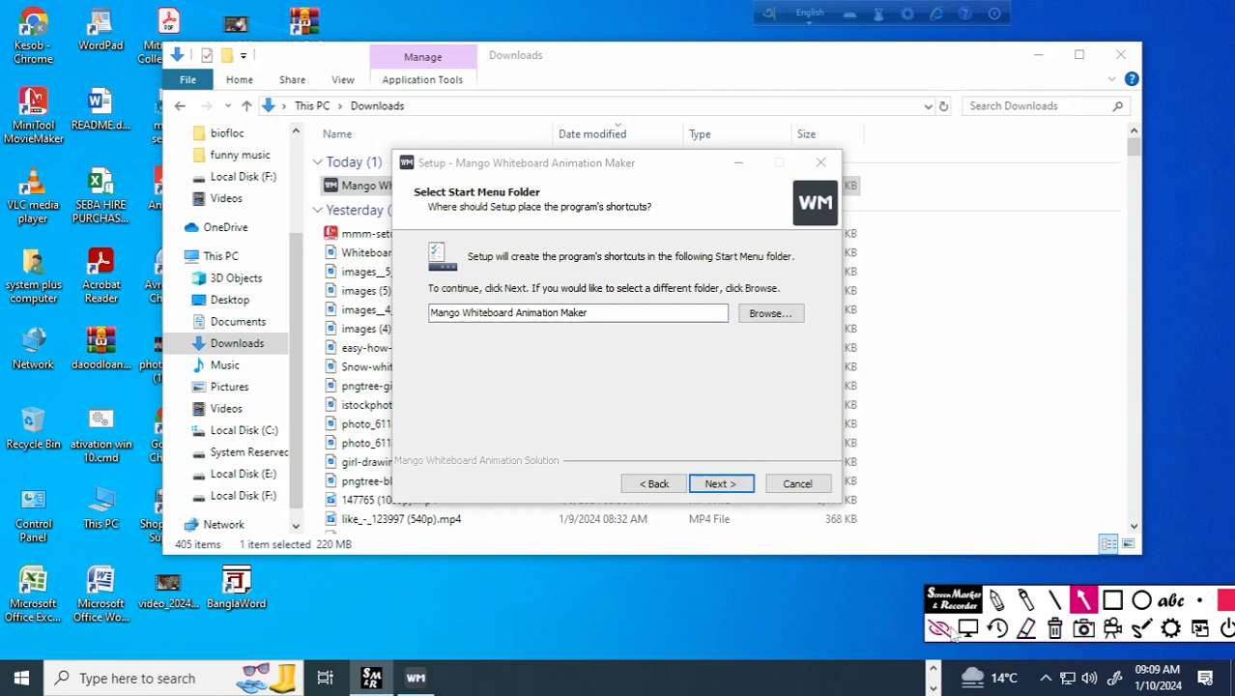
click(967, 629)
click(723, 485)
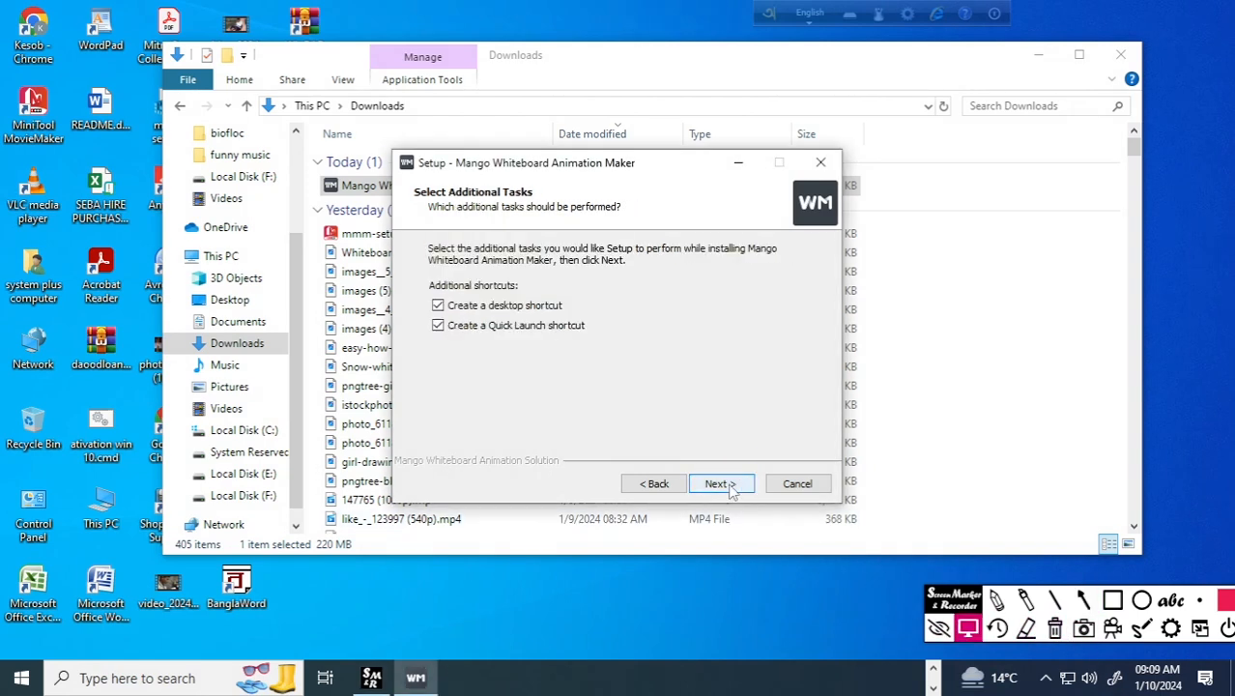
Keep both additional shortcuts, mark Install on the Ready to Install page with an arrow, clear it, and start the installation
click(723, 484)
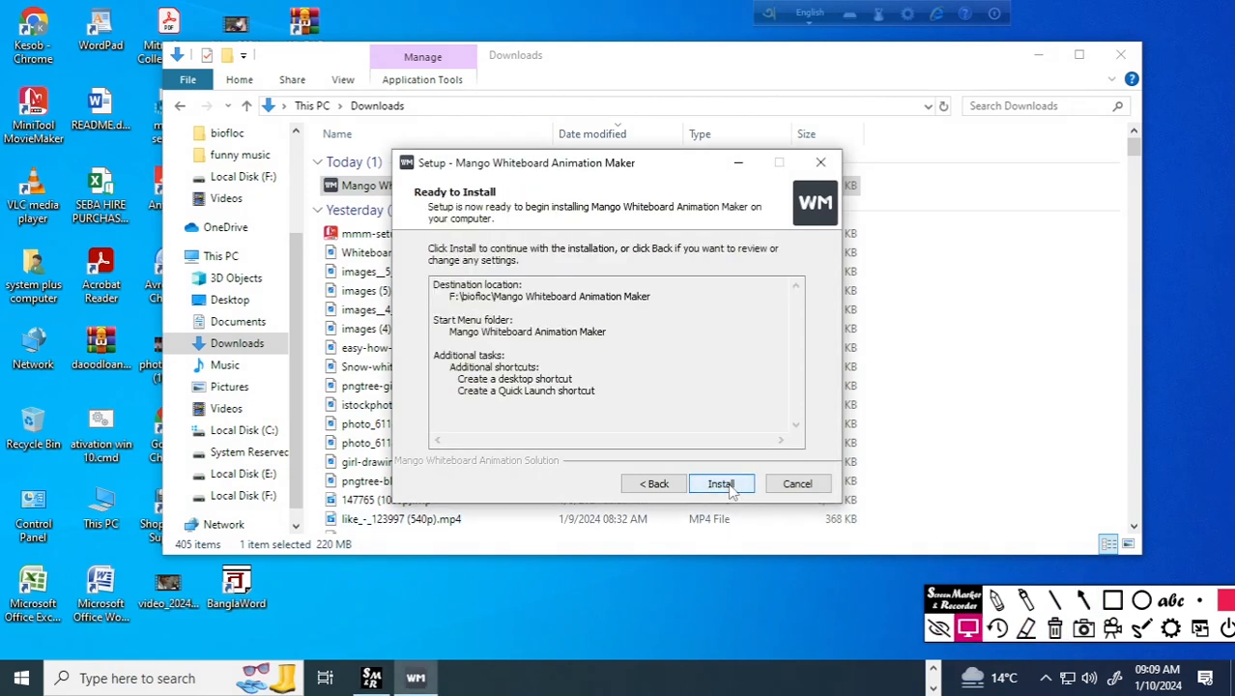
click(1084, 601)
drag(773, 394, 737, 473)
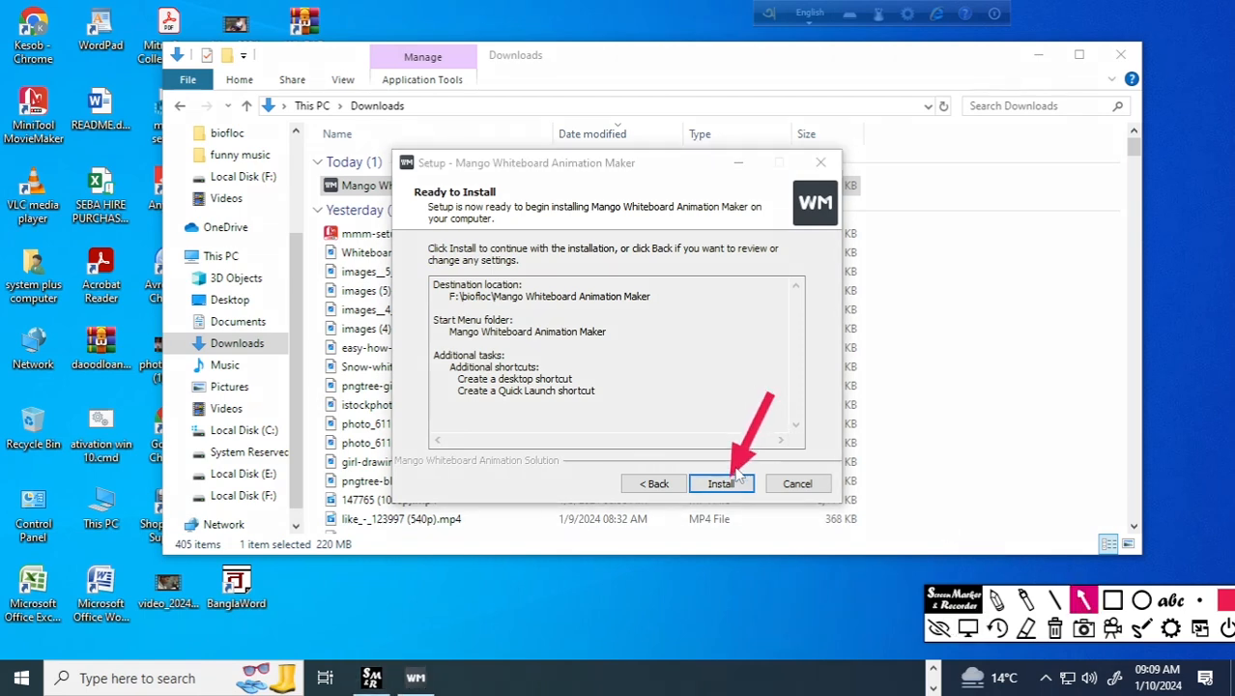
click(1054, 630)
click(968, 629)
click(723, 484)
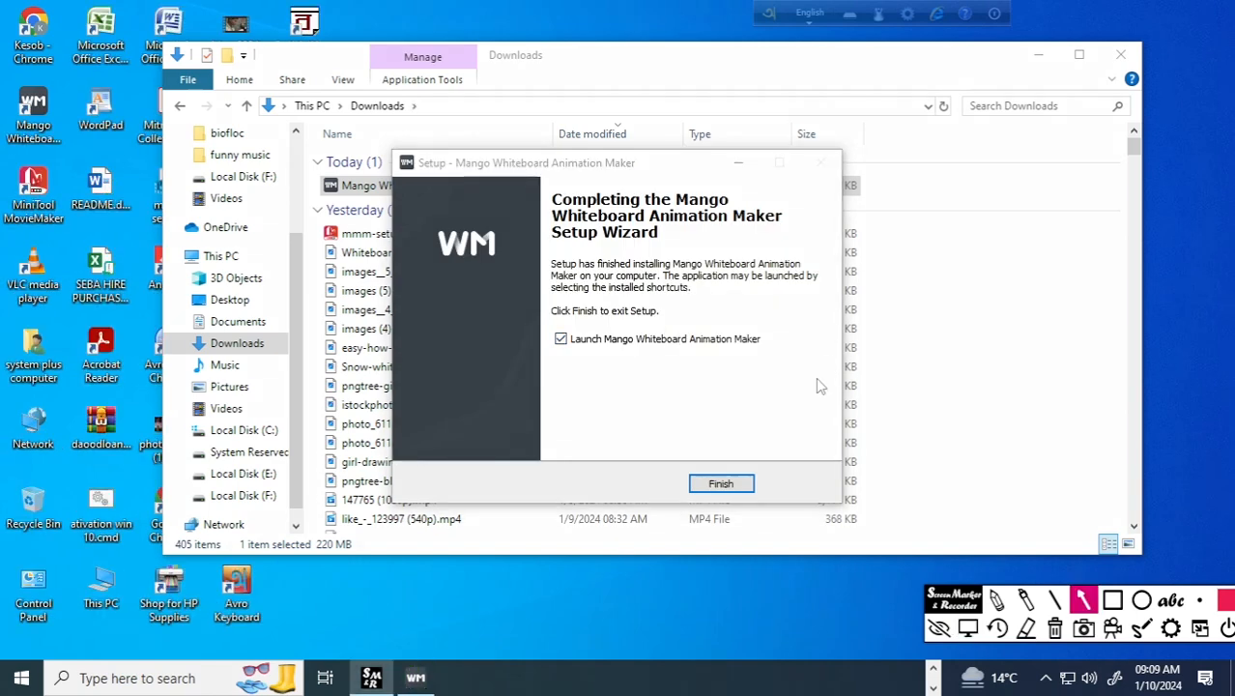
Mark Finish with an arrow, clear it, and exit setup with Launch Mango Whiteboard Animation Maker enabled
drag(815, 379, 741, 473)
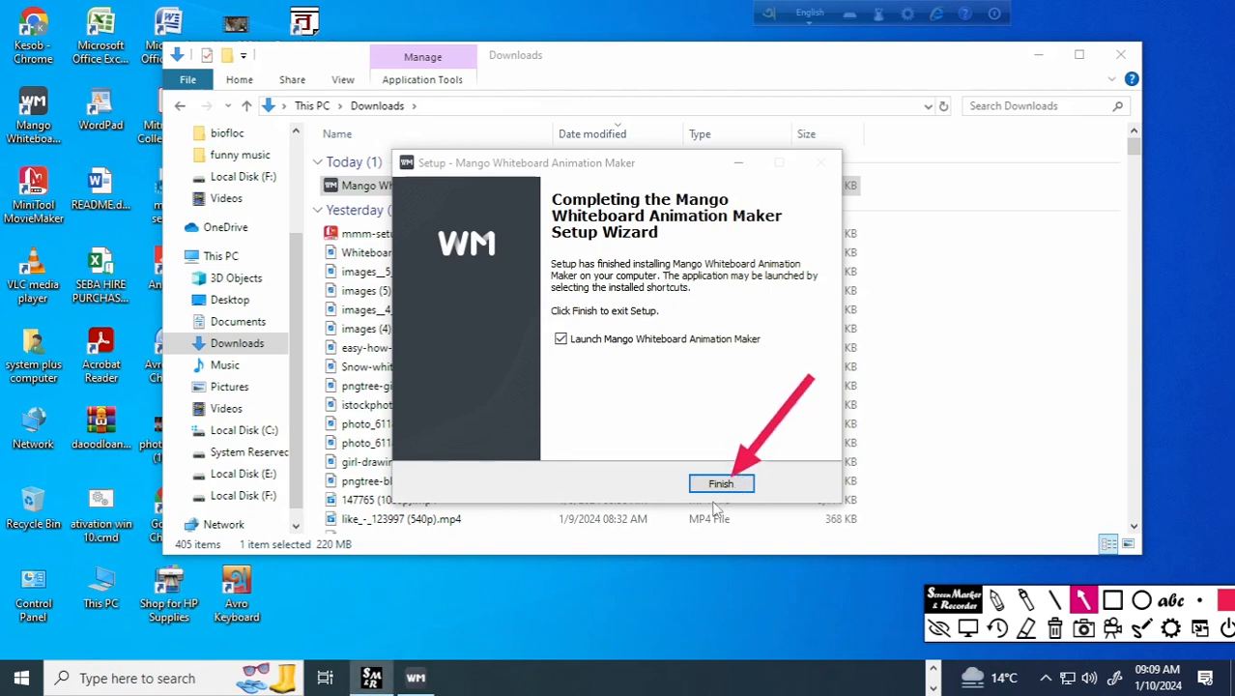
click(1055, 628)
click(967, 628)
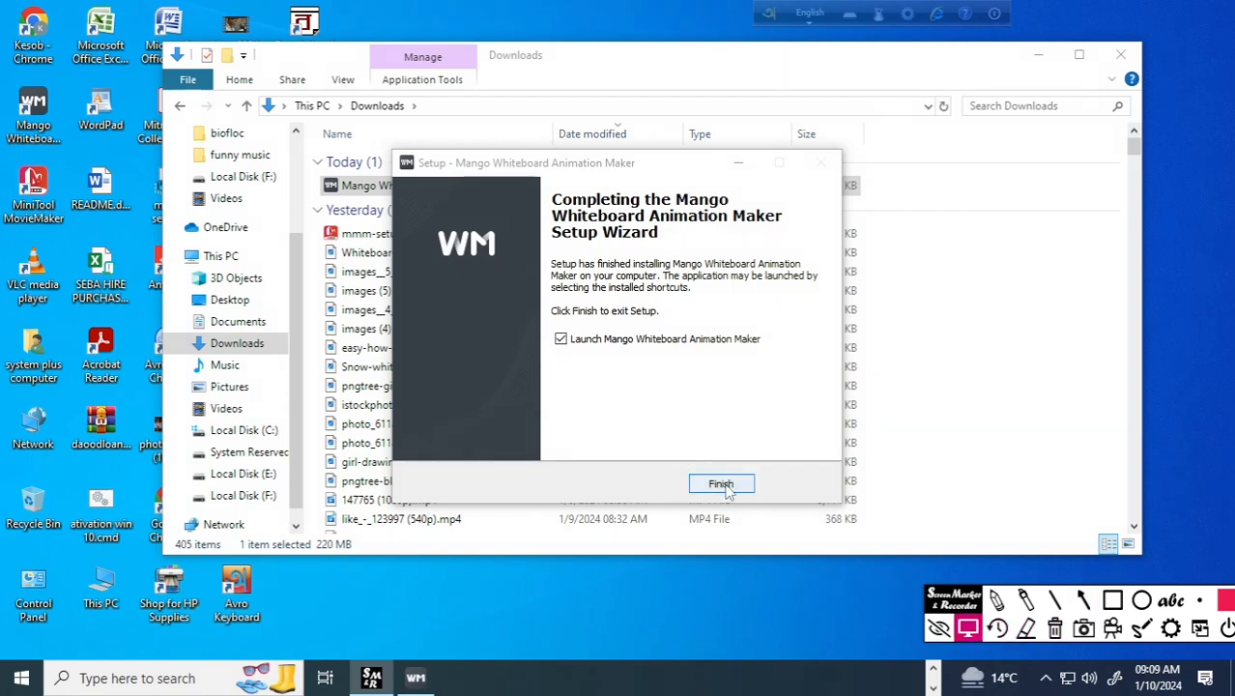
click(721, 483)
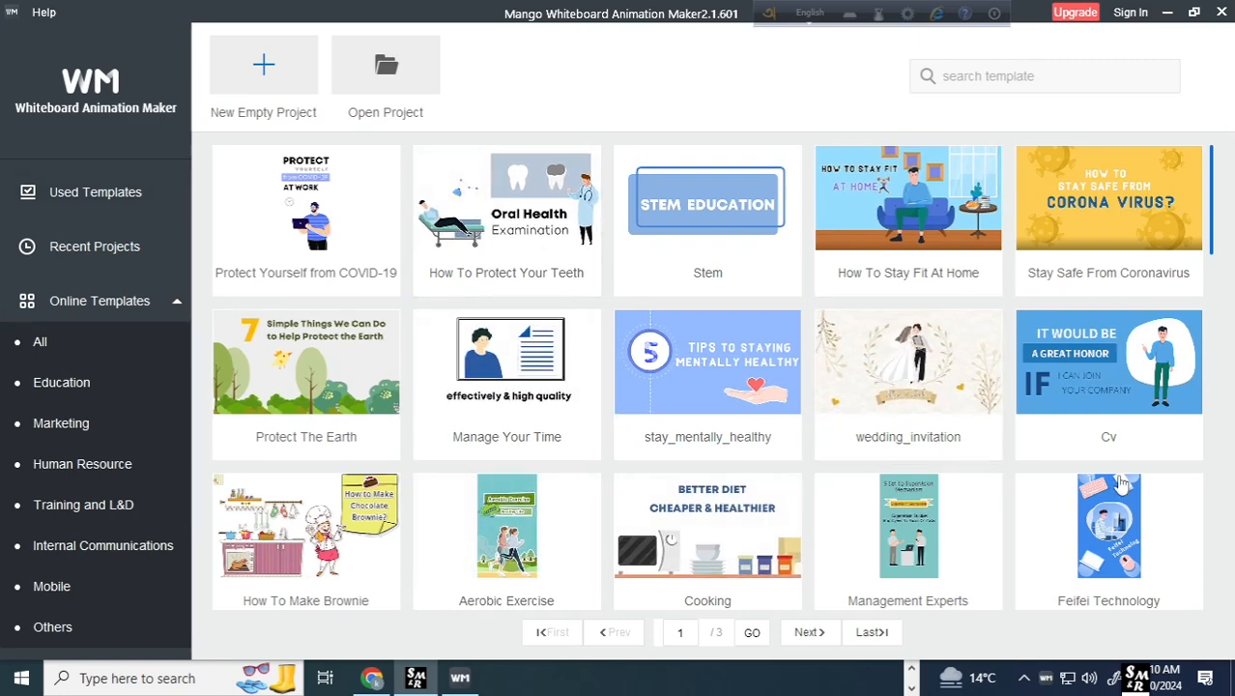
Mark New Empty Project on the home screen with two red arrows, clear them, and start a new empty project
scroll(787, 423, down, 10)
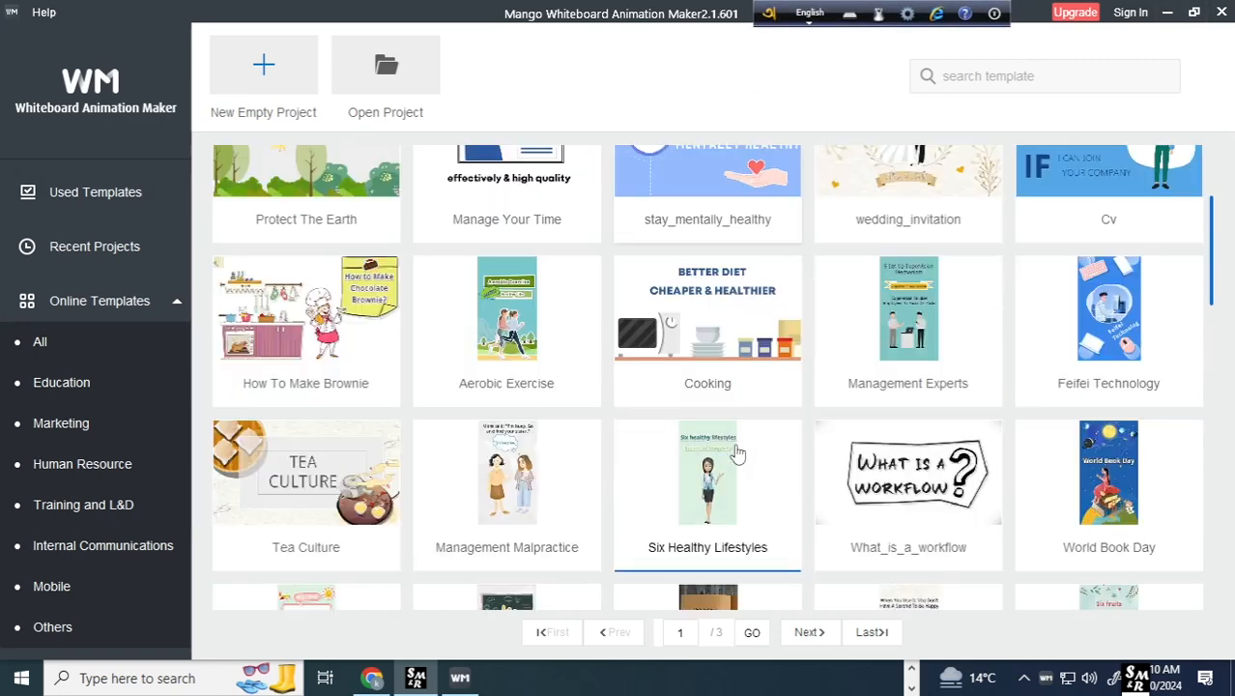
scroll(787, 422, down, 4)
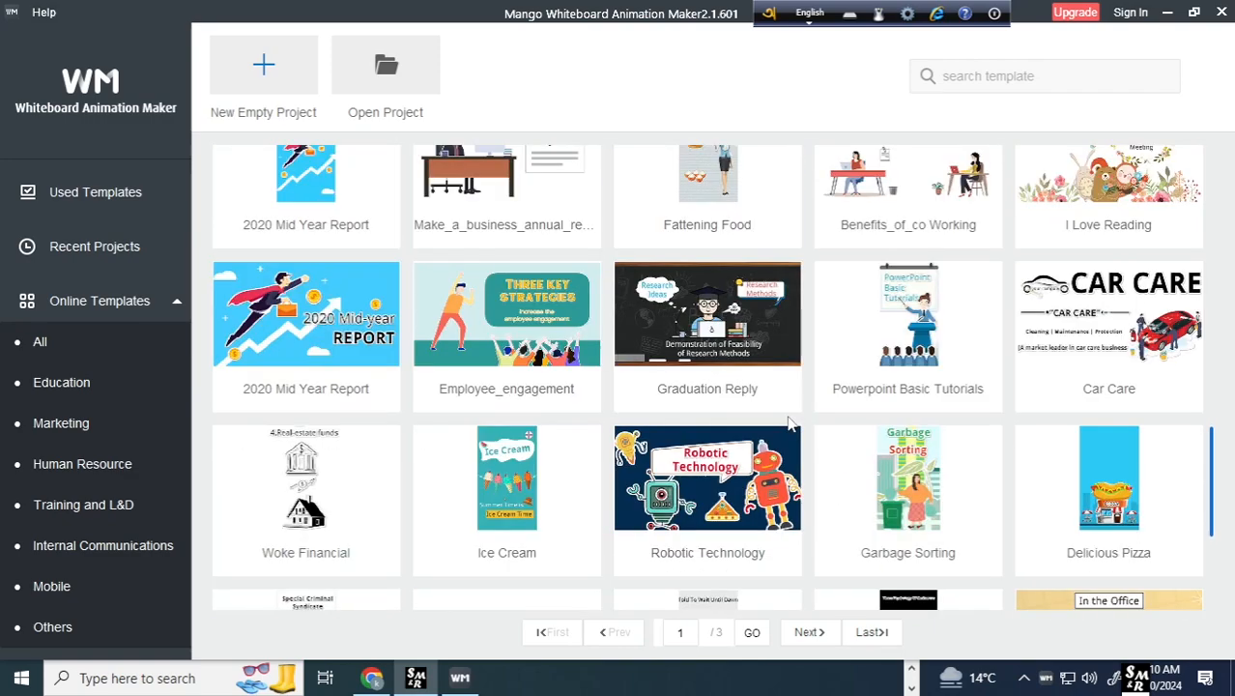
scroll(787, 422, up, 14)
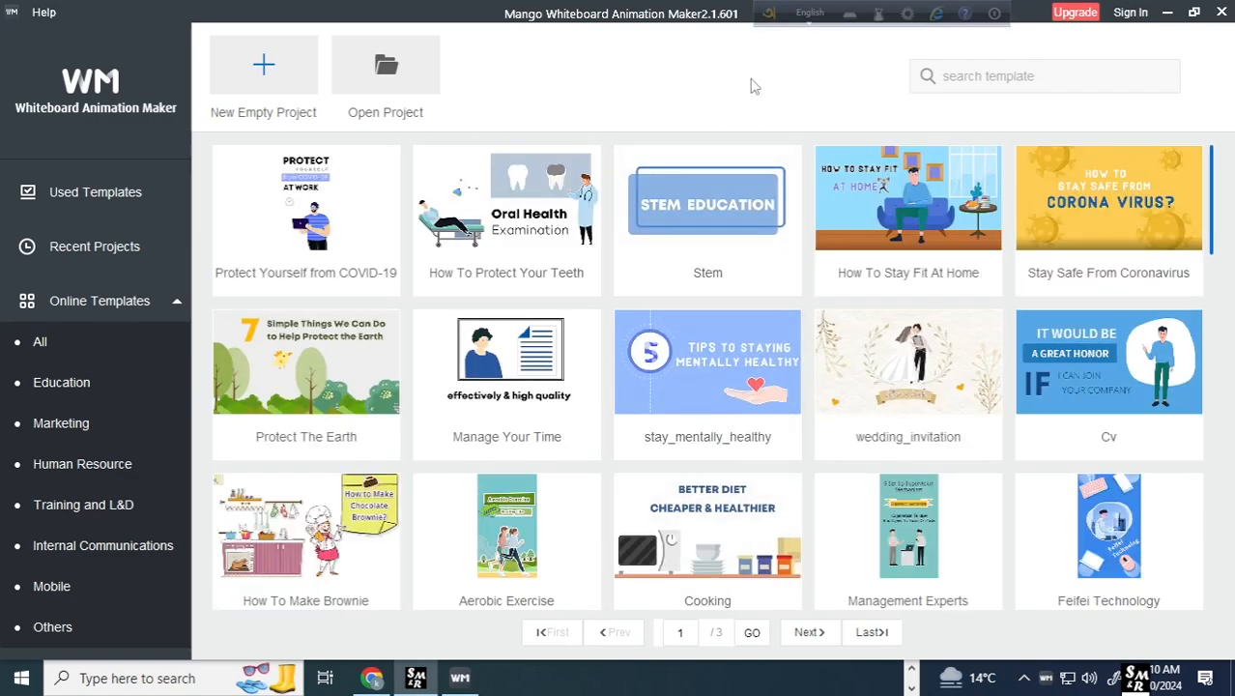
mouse_move(1138, 677)
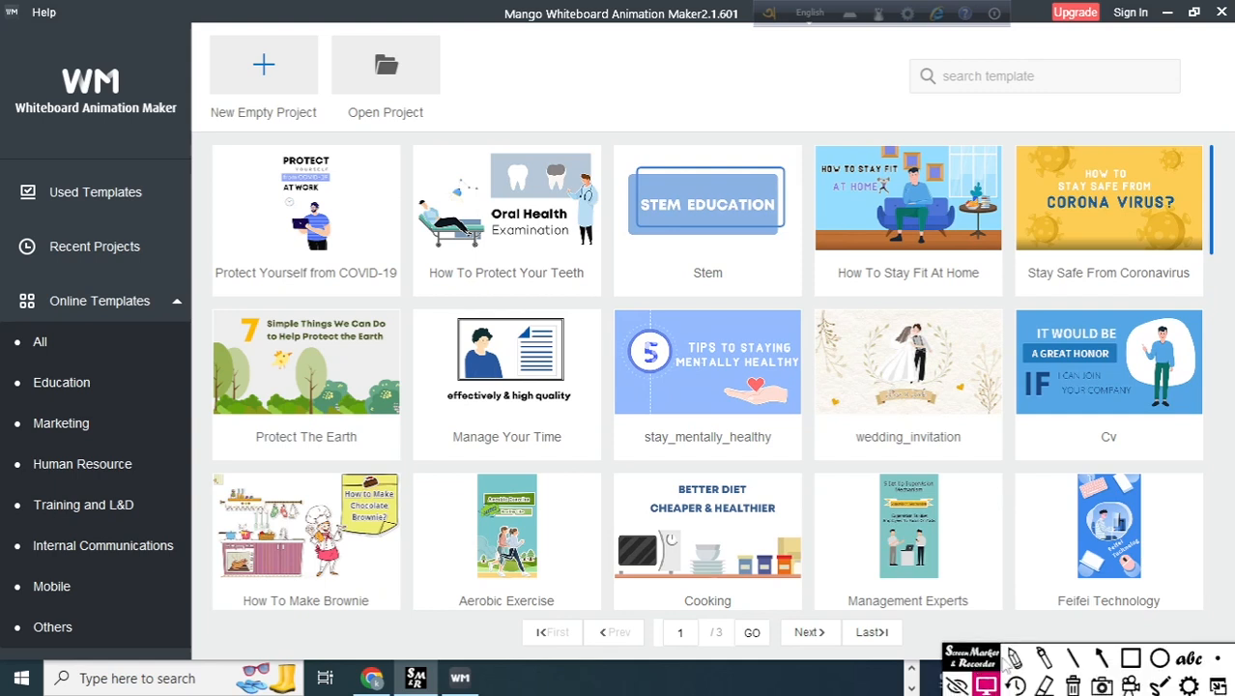
click(1101, 659)
drag(422, 140, 293, 84)
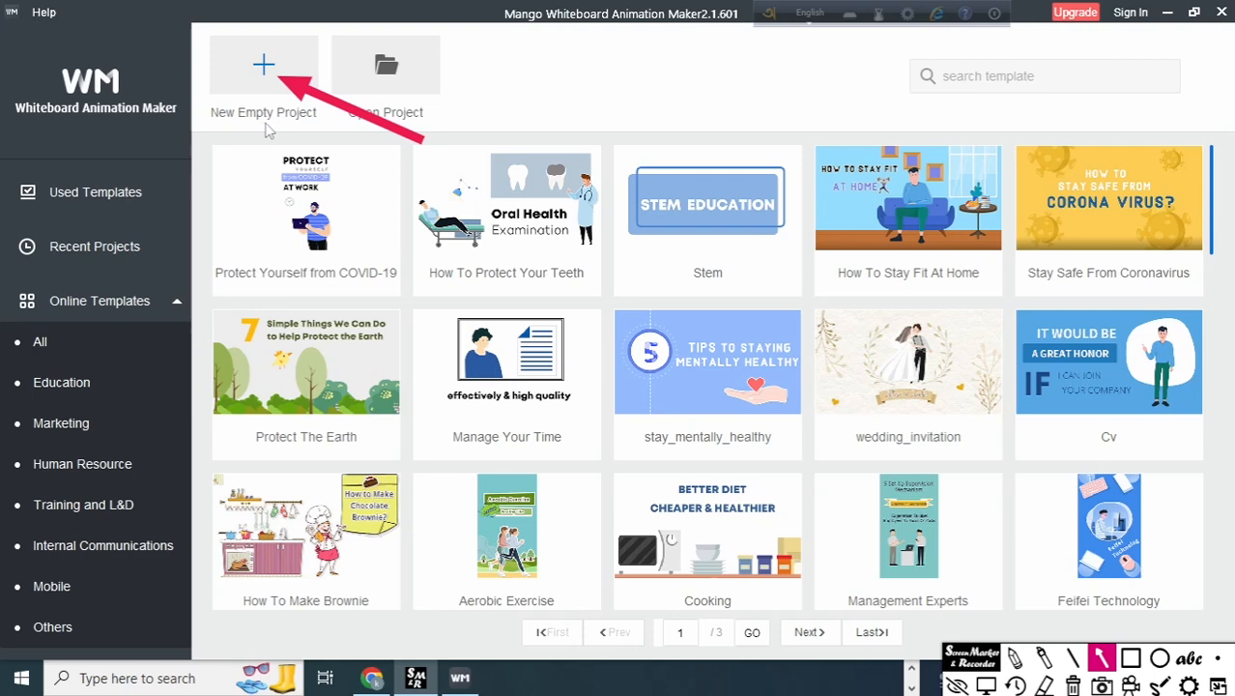
drag(129, 184, 232, 128)
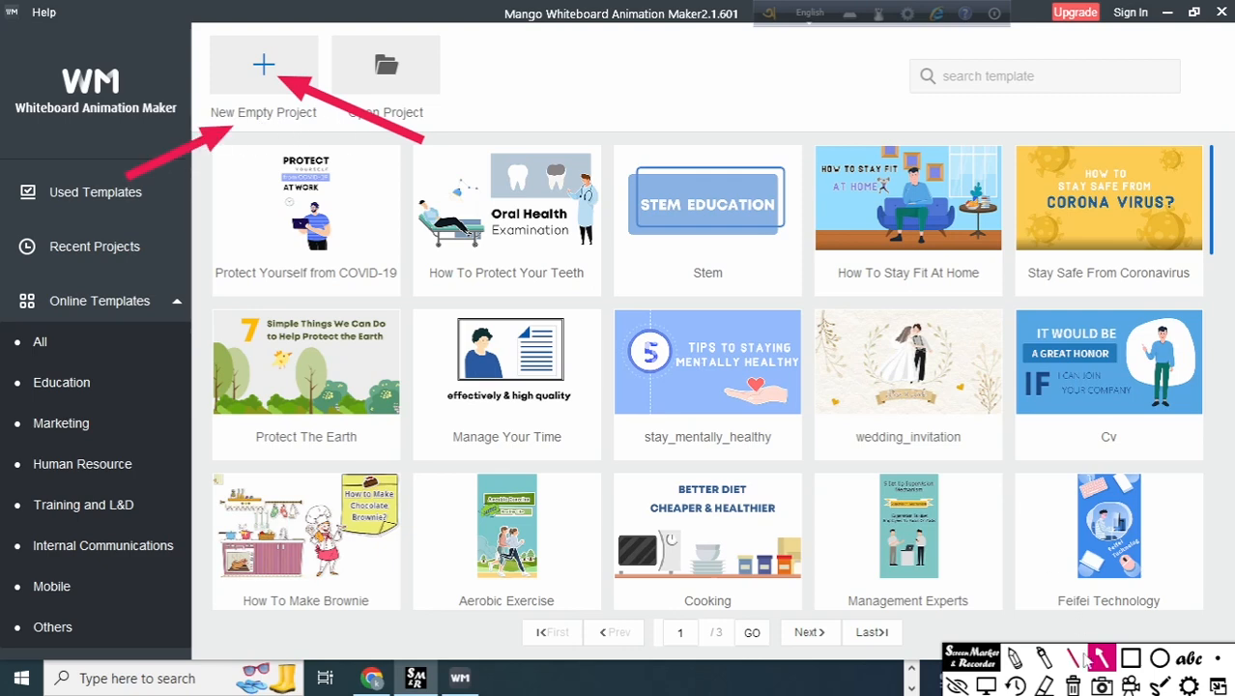
click(1073, 685)
click(299, 70)
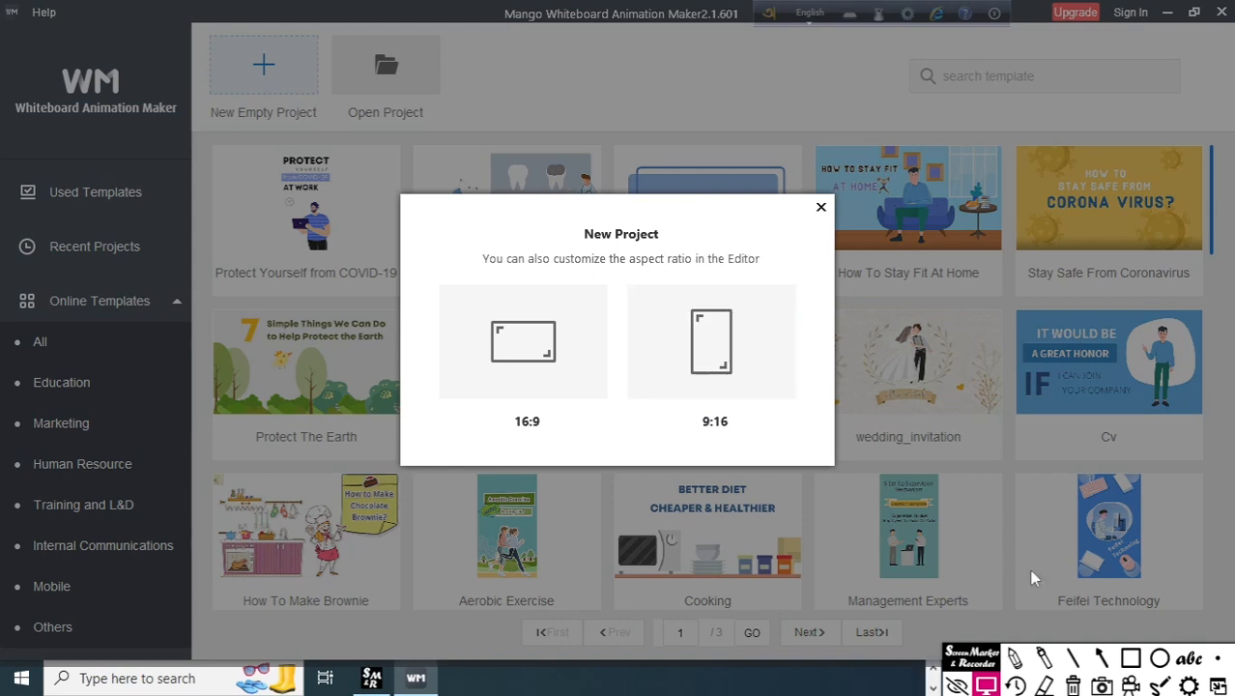
Mark the 16:9 and 9:16 aspect ratio options in the New Project dialog with red arrows
click(1101, 659)
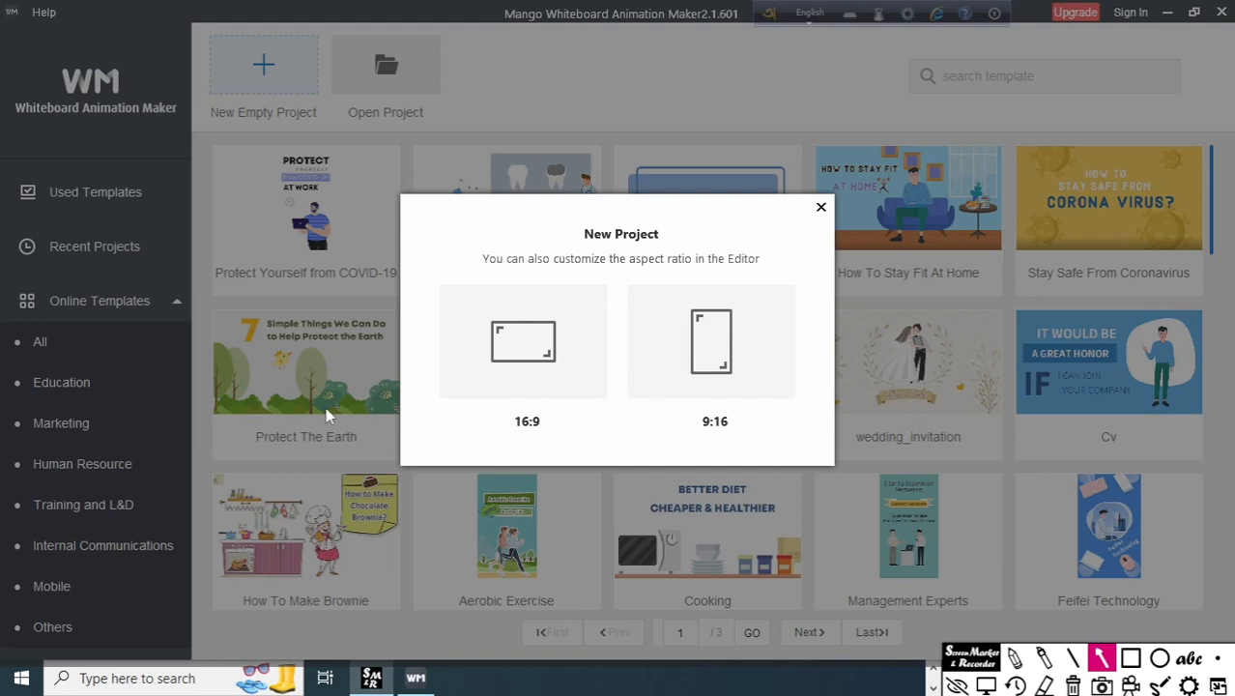
drag(323, 408, 465, 364)
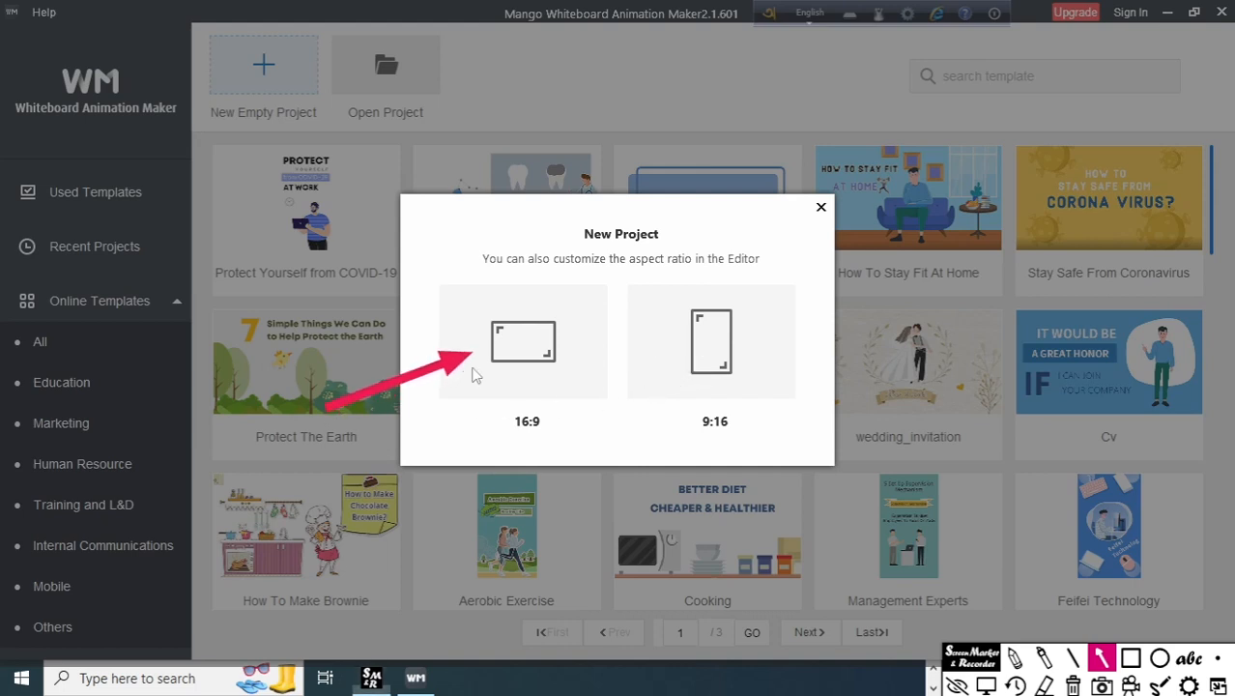
drag(450, 465, 511, 441)
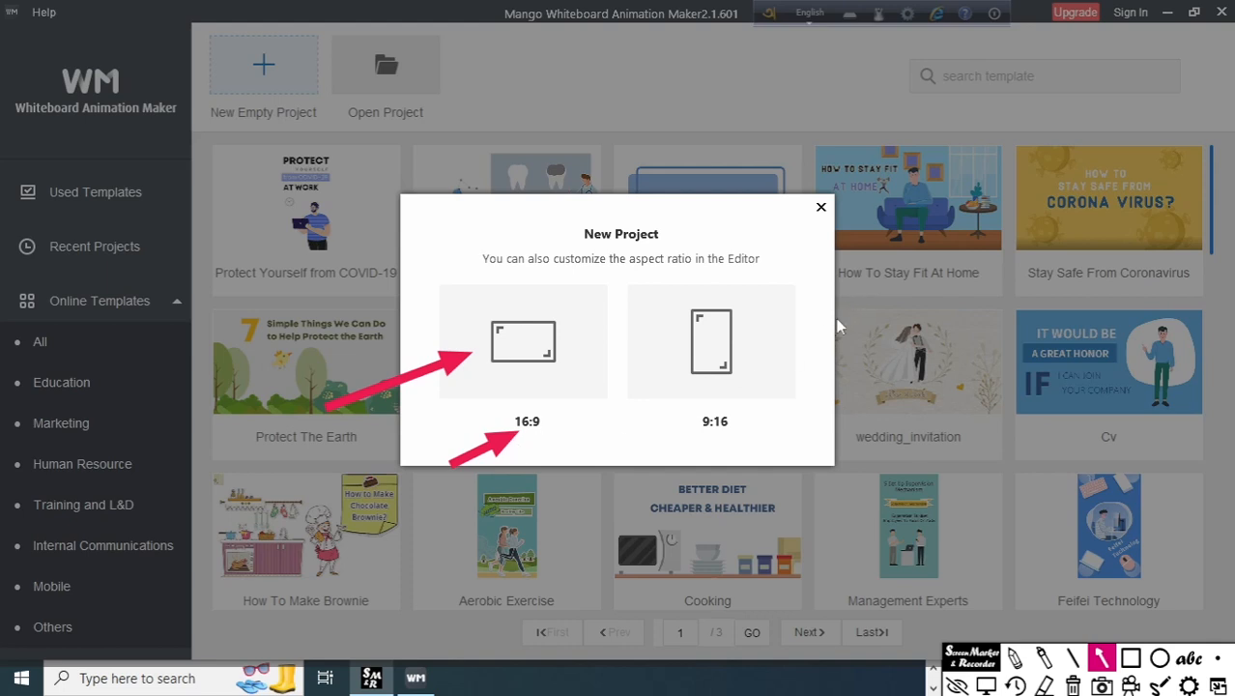
drag(820, 336, 742, 408)
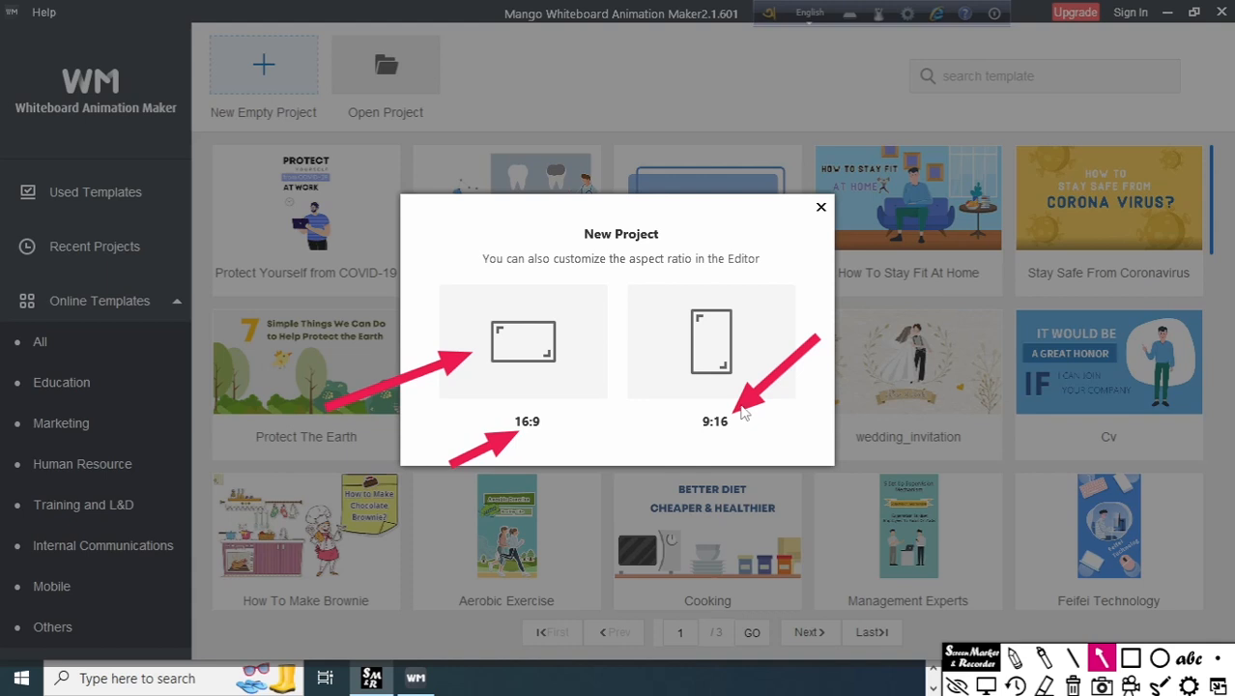
Clear the red arrows, leave the annotation mode, and create the new project in 16:9
click(1073, 685)
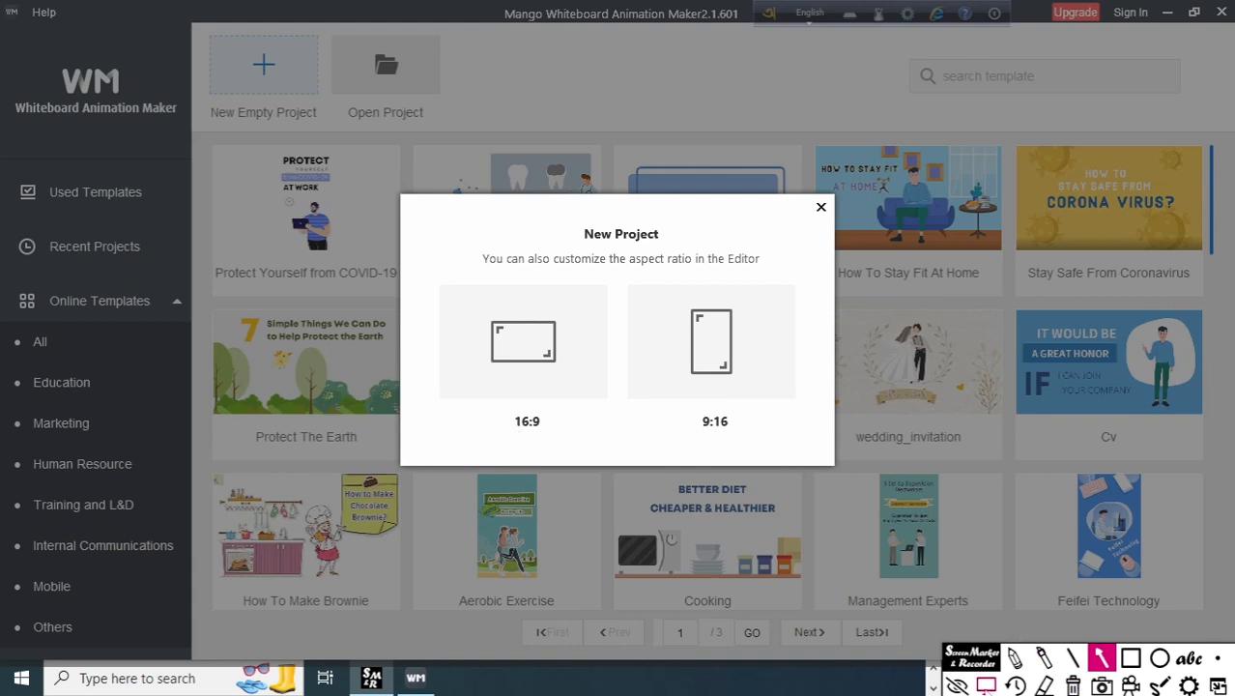
click(985, 685)
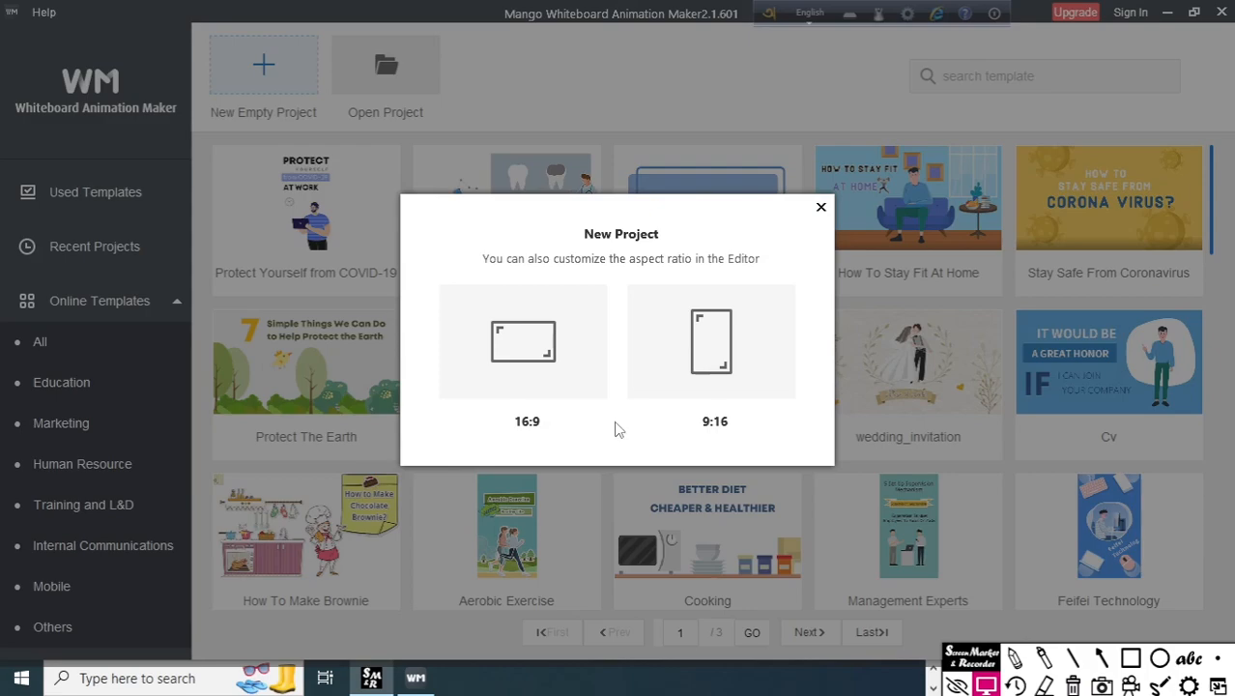
click(522, 338)
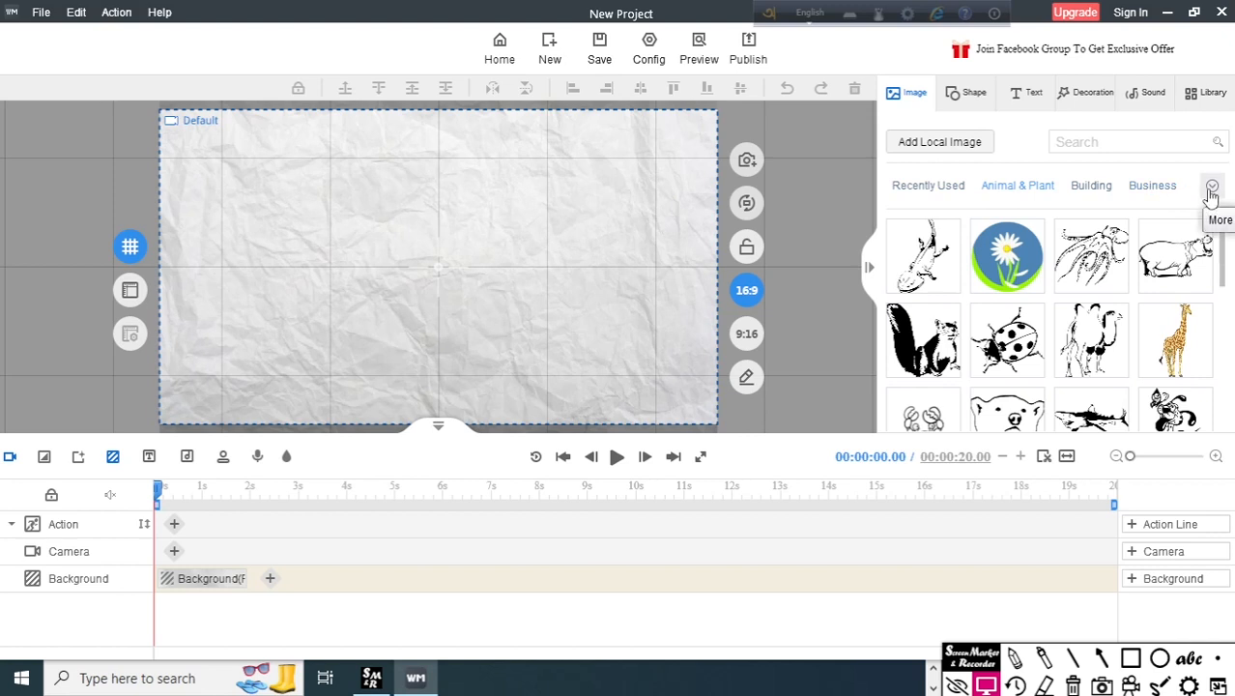
Look through the full list of image categories and the Animal & Plant images
click(1210, 189)
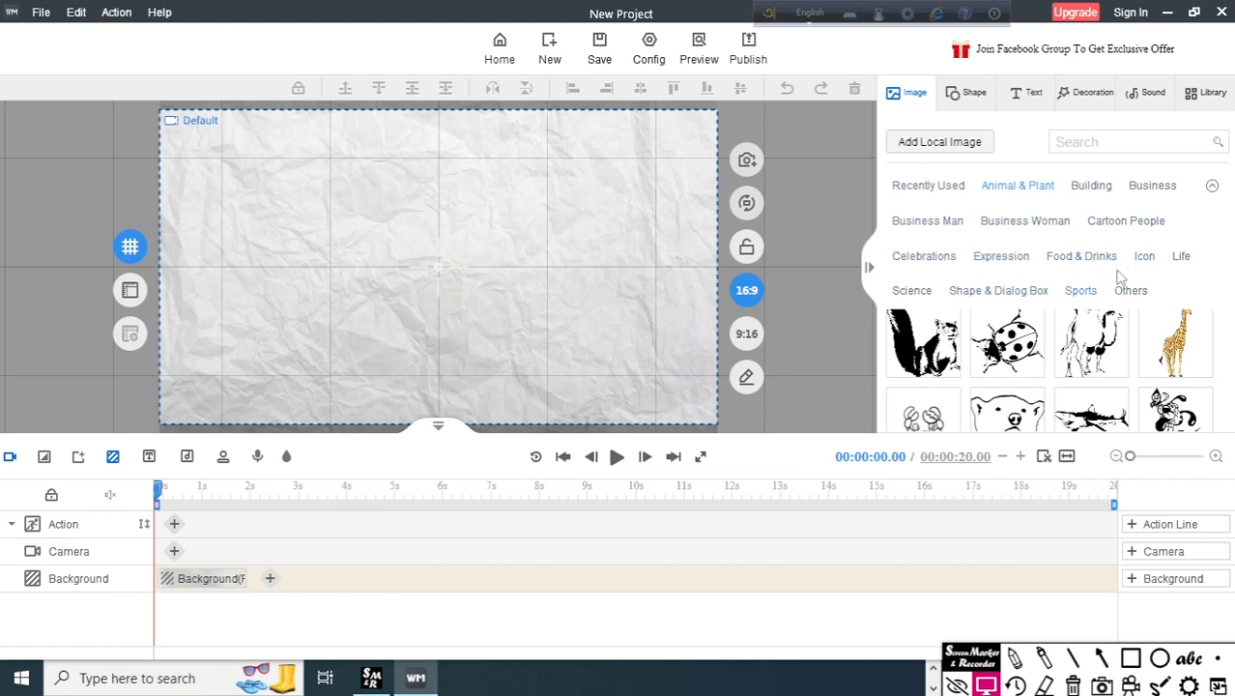
click(1211, 185)
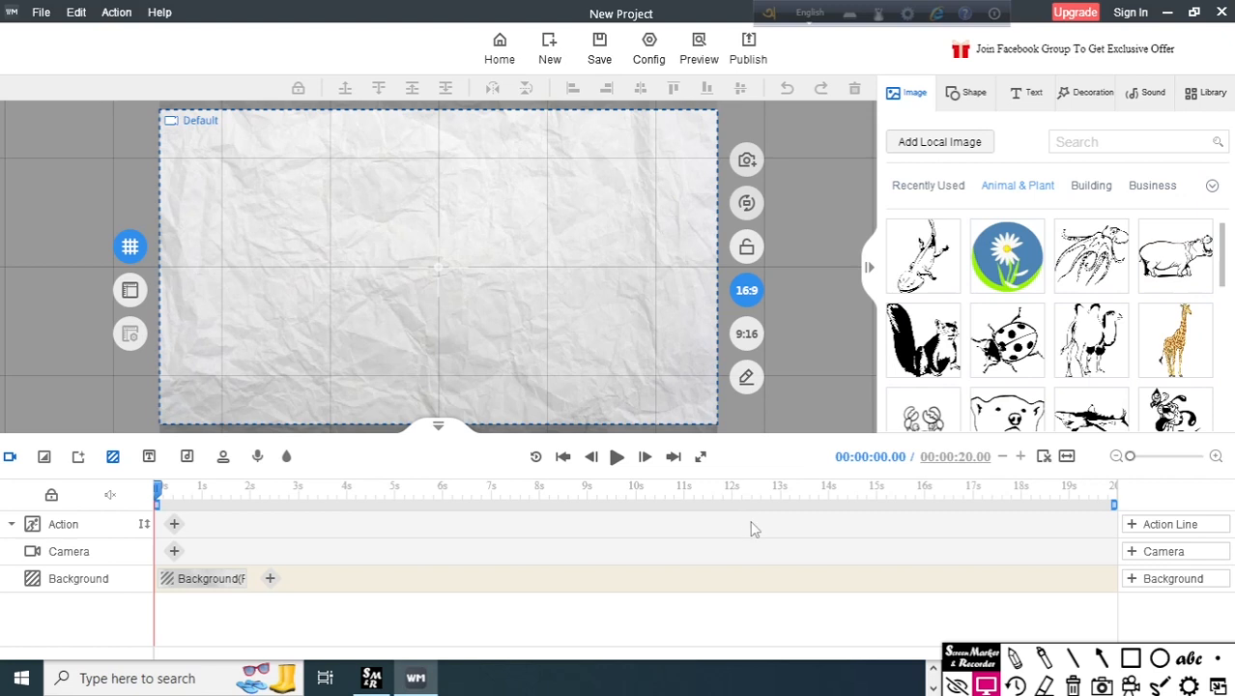
scroll(1061, 356, down, 1)
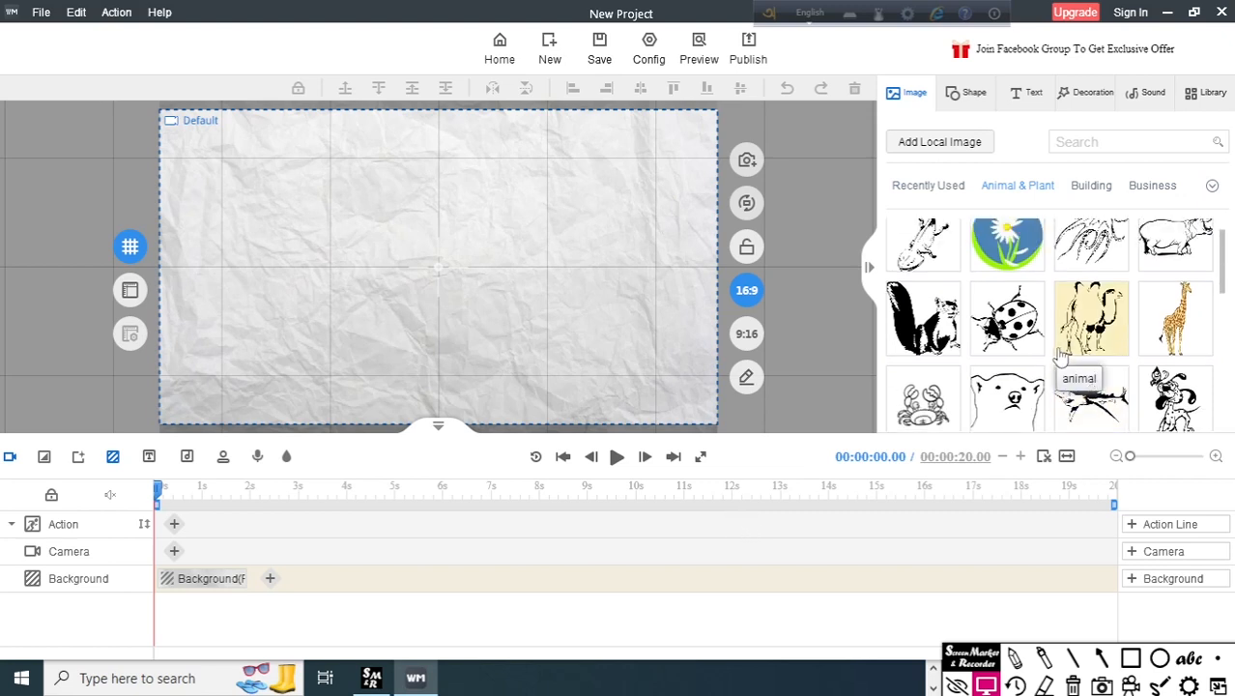
scroll(1060, 355, up, 1)
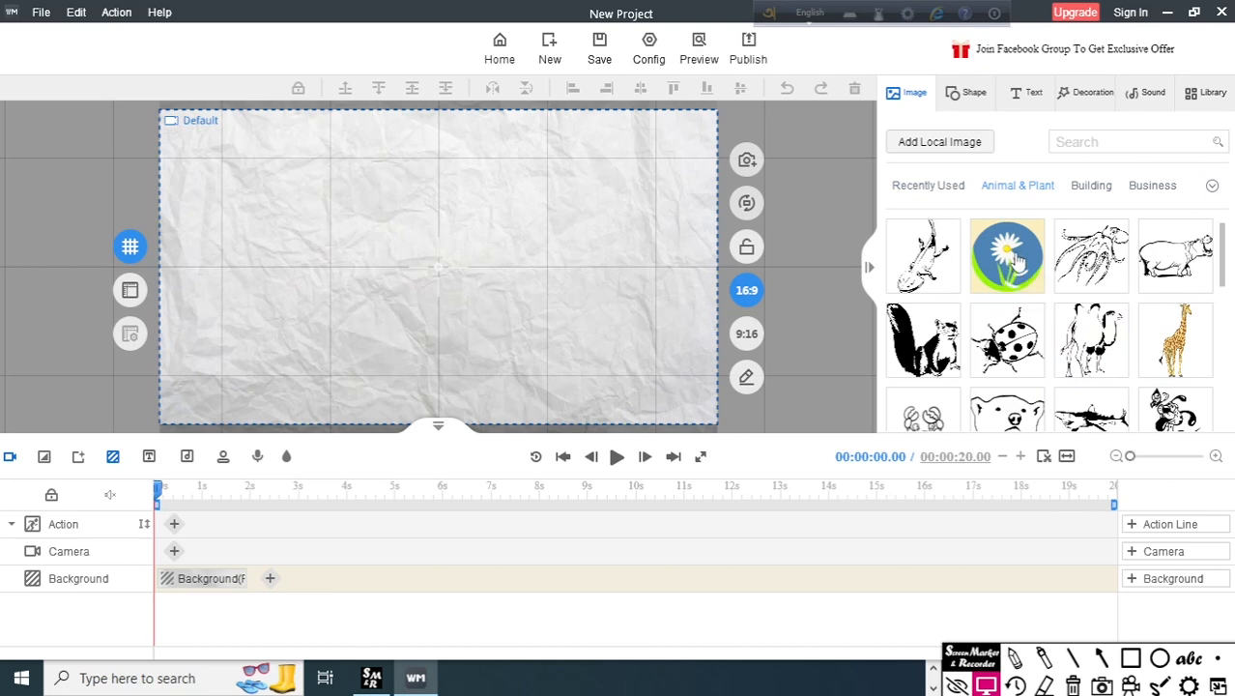
Add the daisy image from Animal & Plant to the canvas, signing in with the account password
drag(1015, 261, 317, 242)
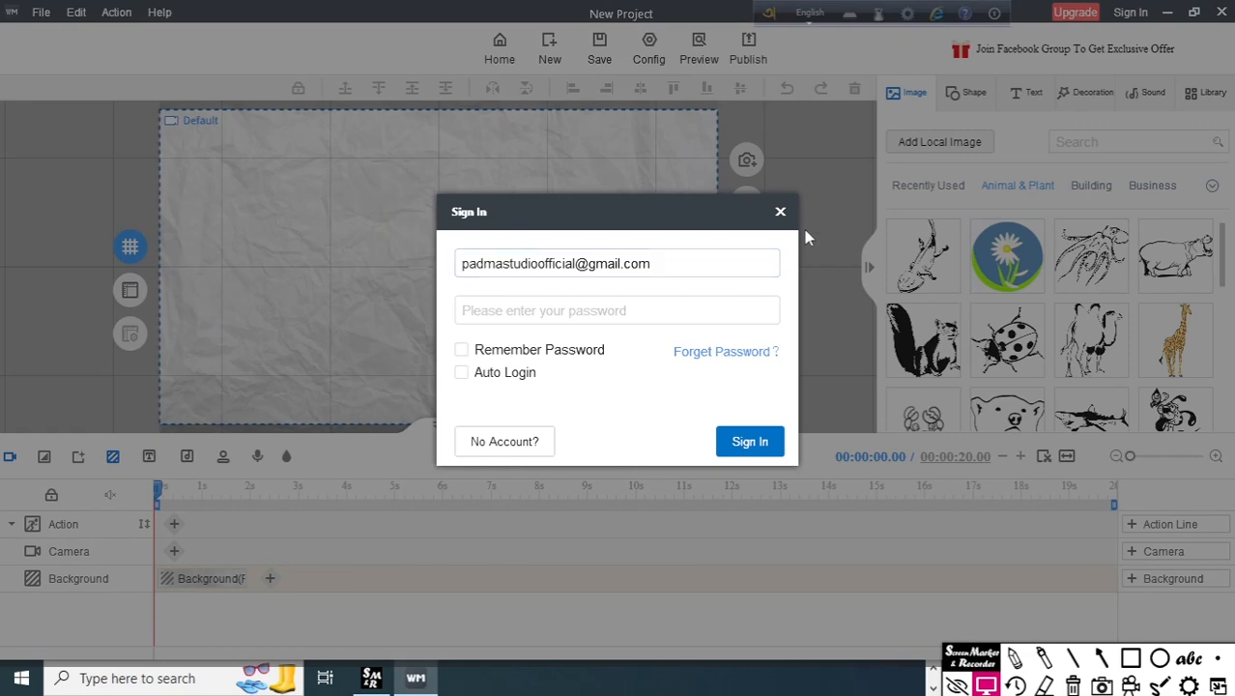
click(781, 212)
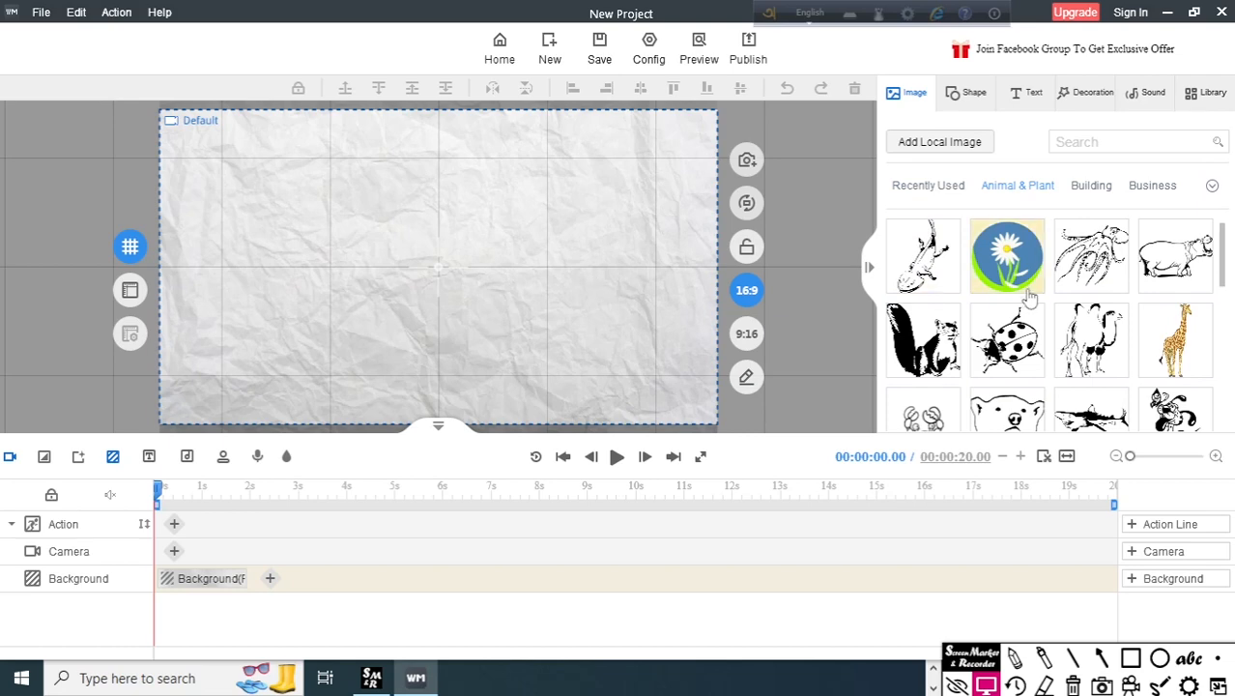
click(1015, 276)
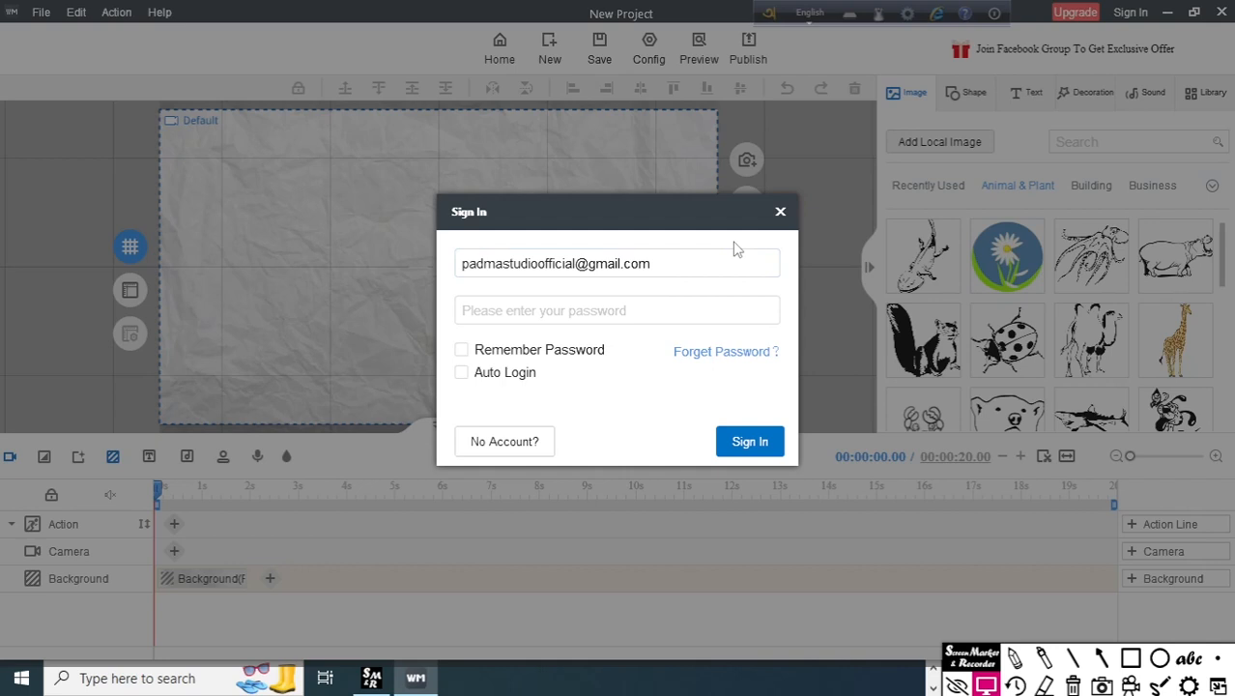
click(525, 312)
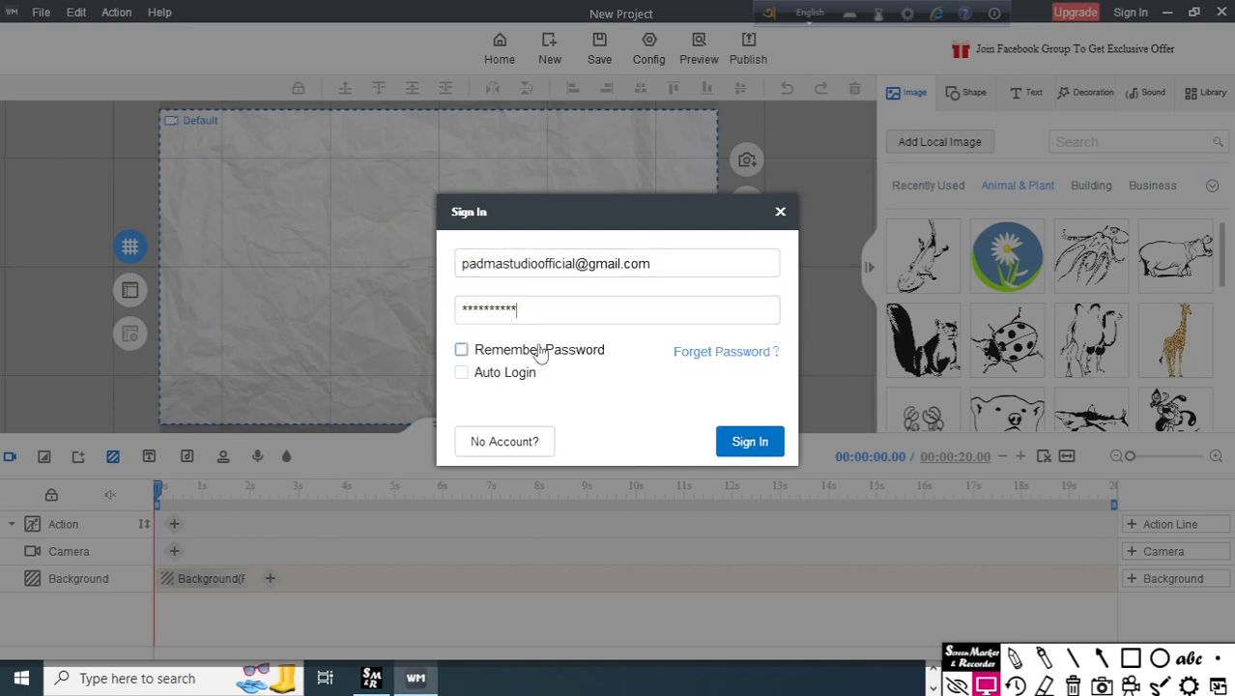
click(757, 443)
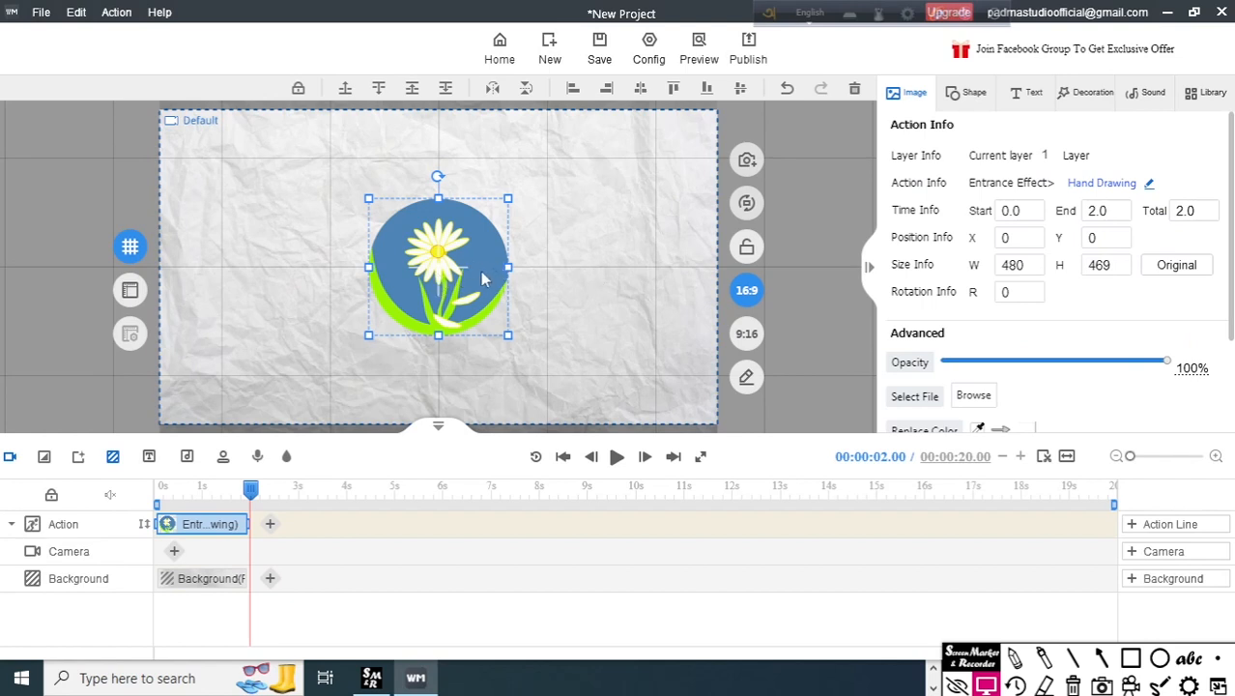
Shrink the daisy to about 177 × 241 and place it in the canvas's upper left at about X -692, Y -217
drag(484, 280, 351, 242)
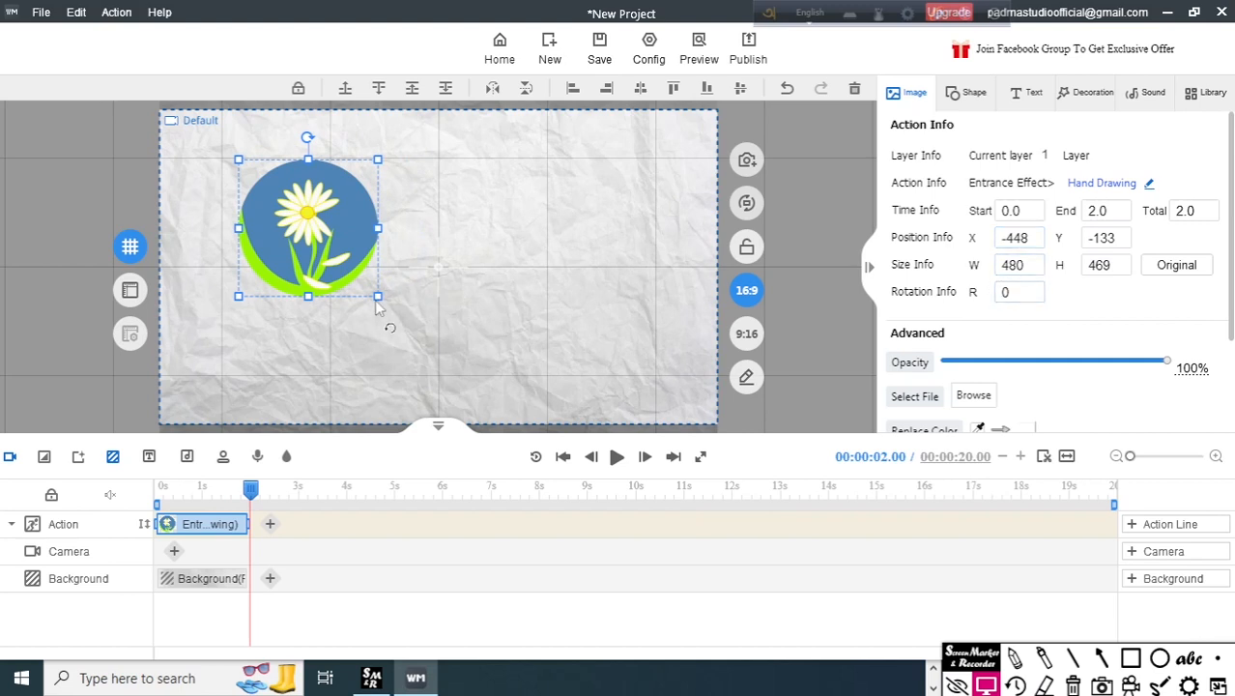
drag(378, 292, 291, 236)
drag(258, 184, 235, 197)
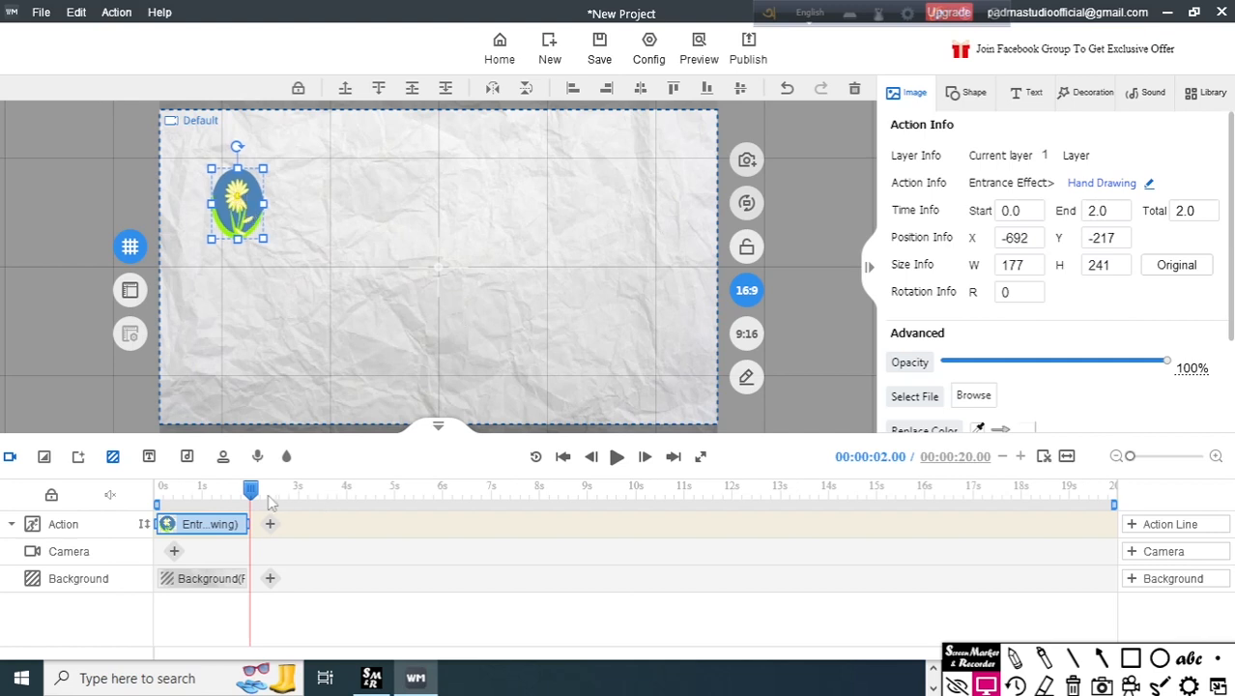
Play the daisy's hand-drawing animation from the beginning of the timeline, then replay it with a pause partway
drag(250, 490, 157, 489)
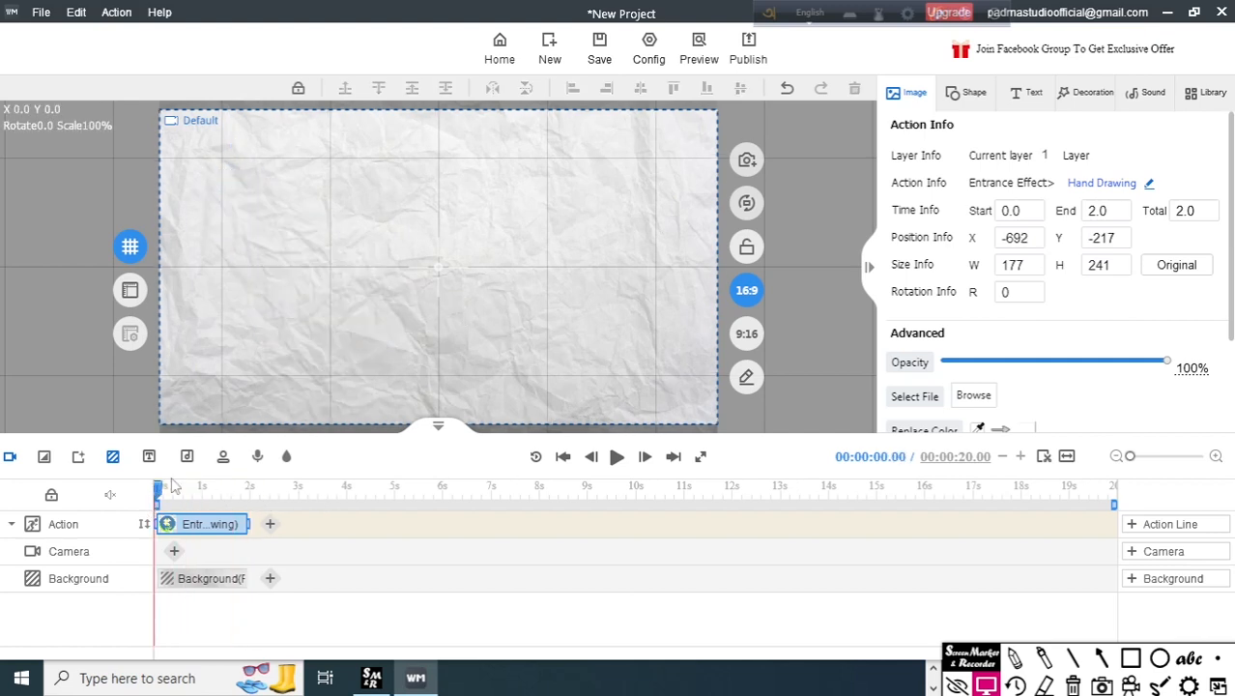
key(space)
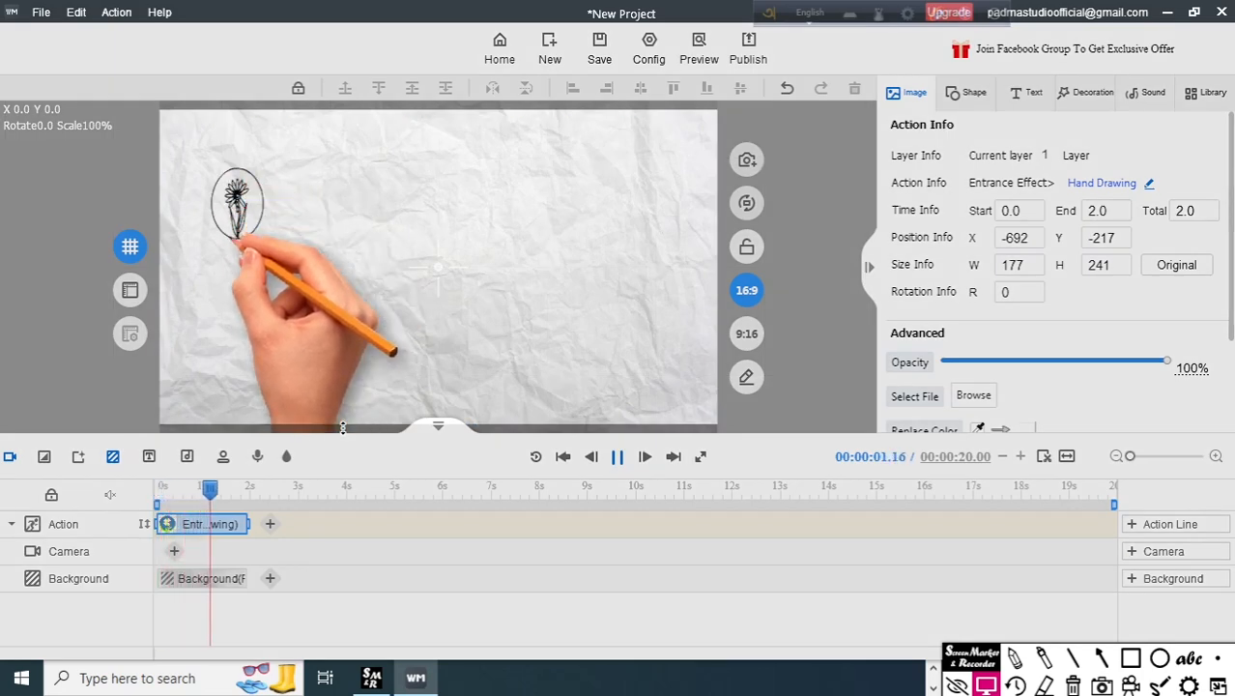
key(space)
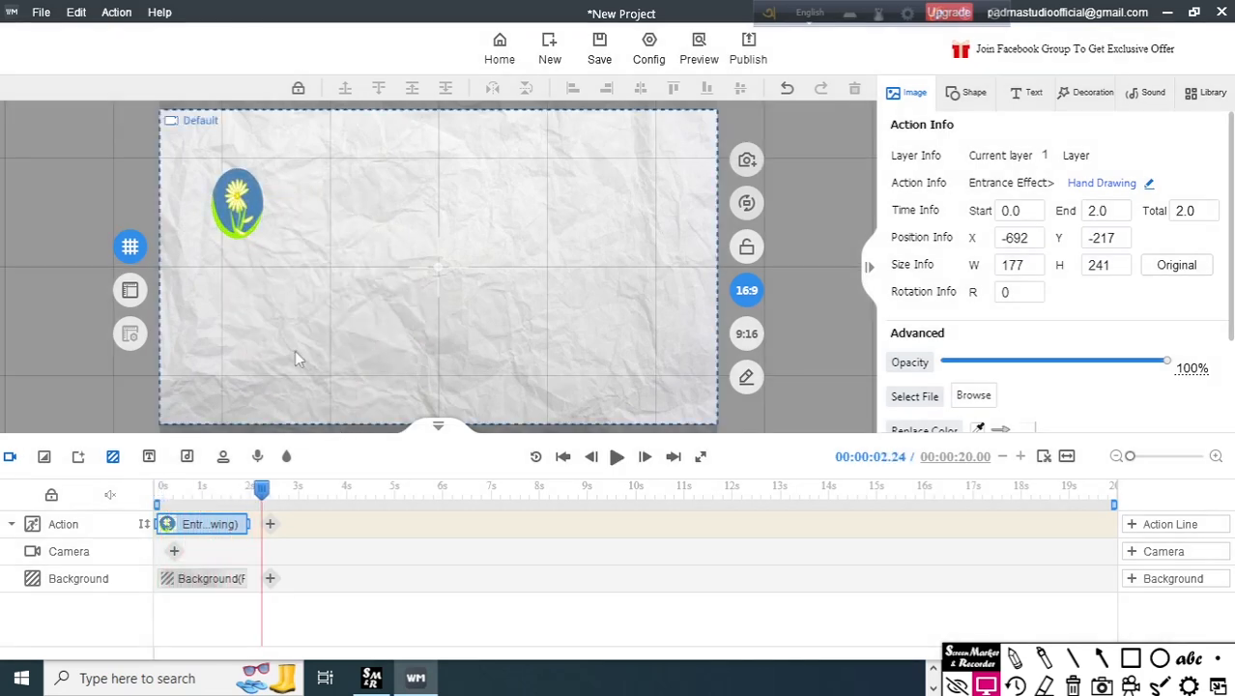
drag(271, 493, 157, 490)
key(space)
key(space)
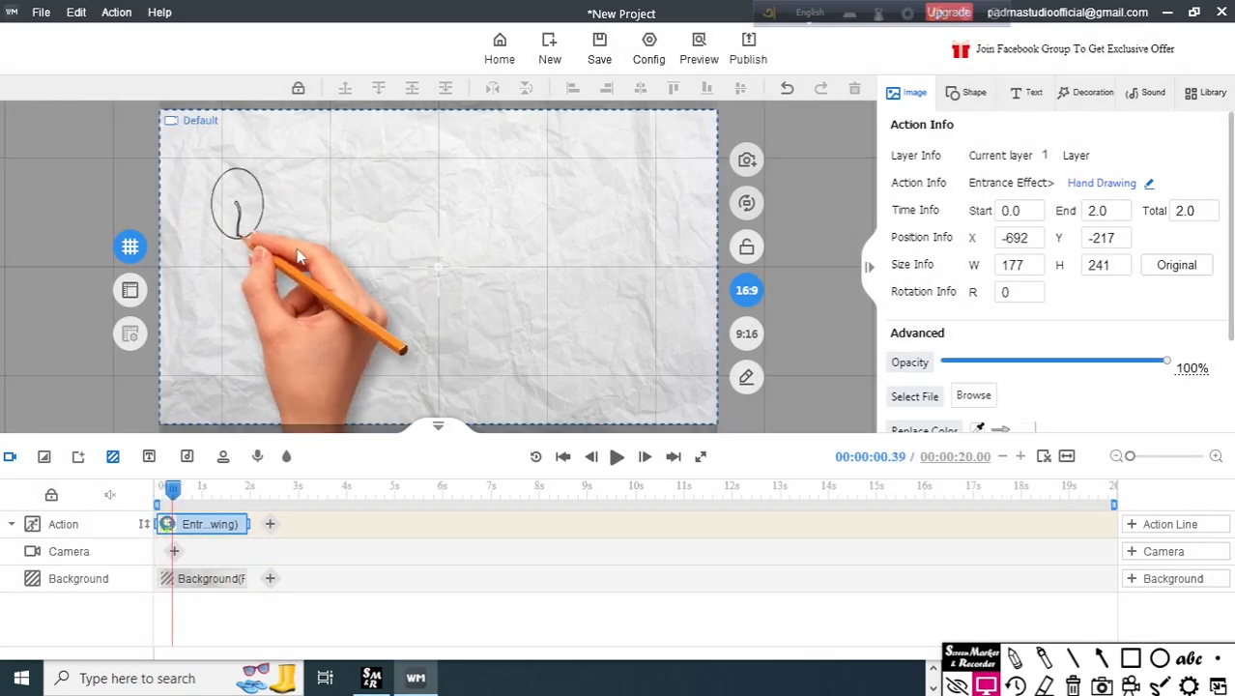
key(space)
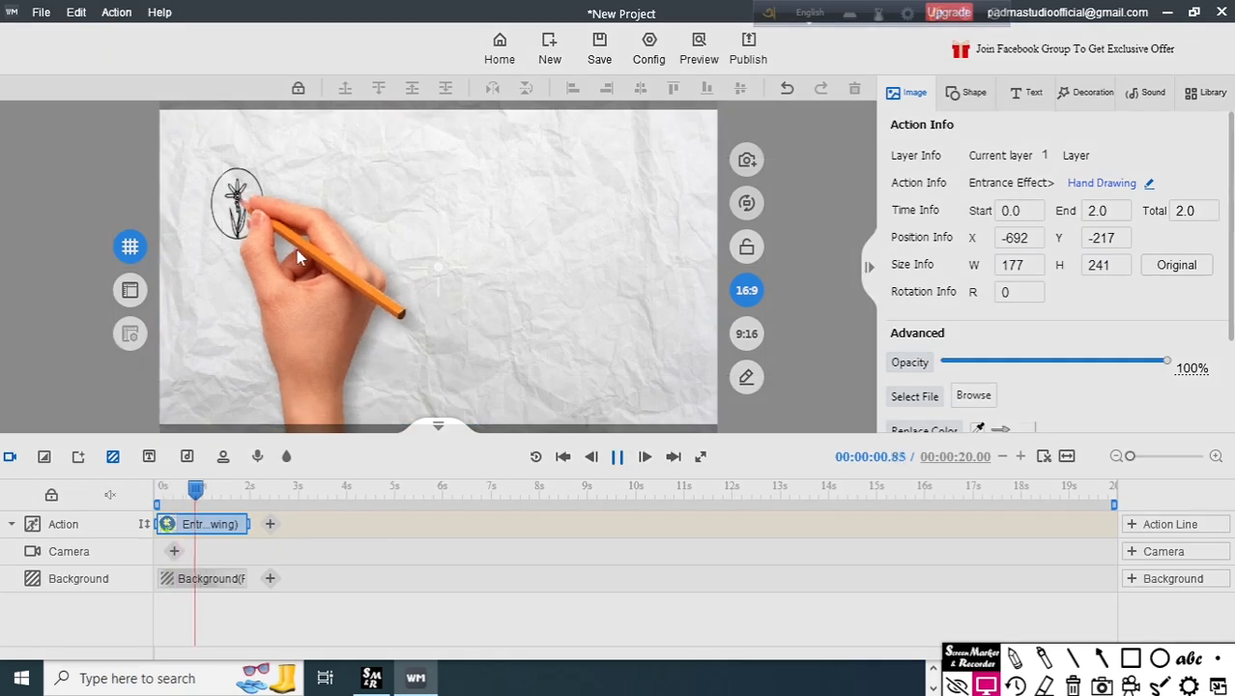
key(space)
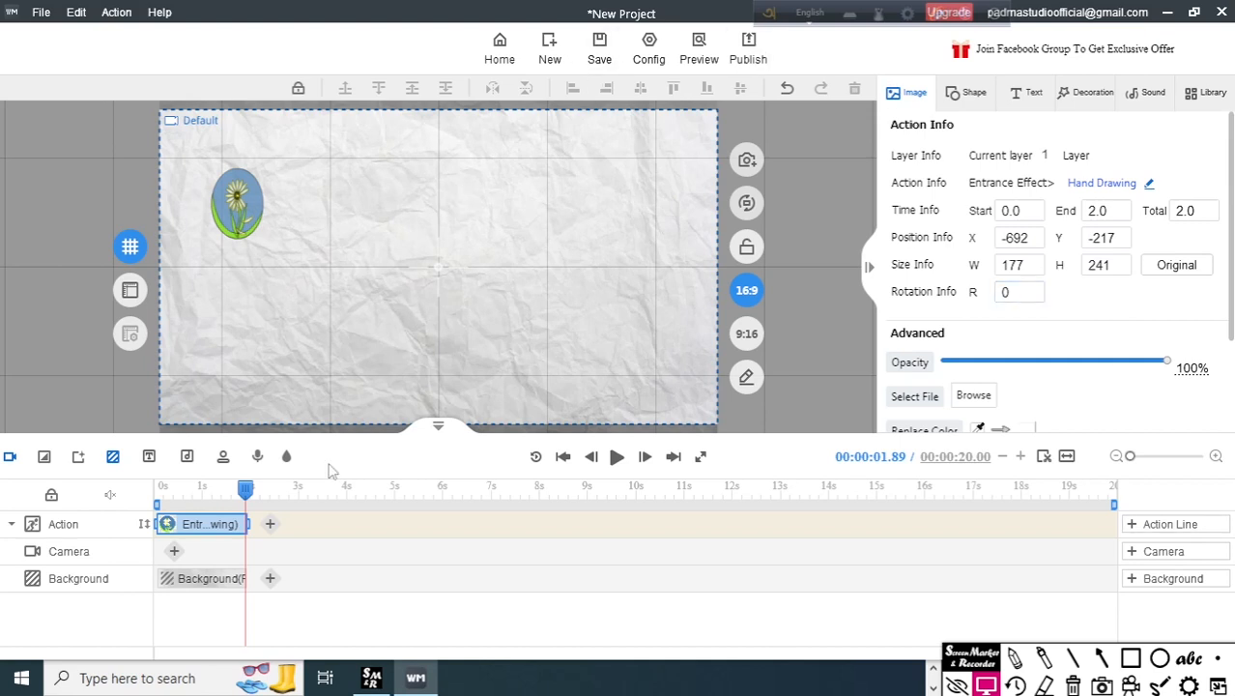
Extend the daisy's hand-drawing entrance effect to 5 seconds and preview the slower drawing
drag(247, 490, 177, 490)
mouse_move(202, 537)
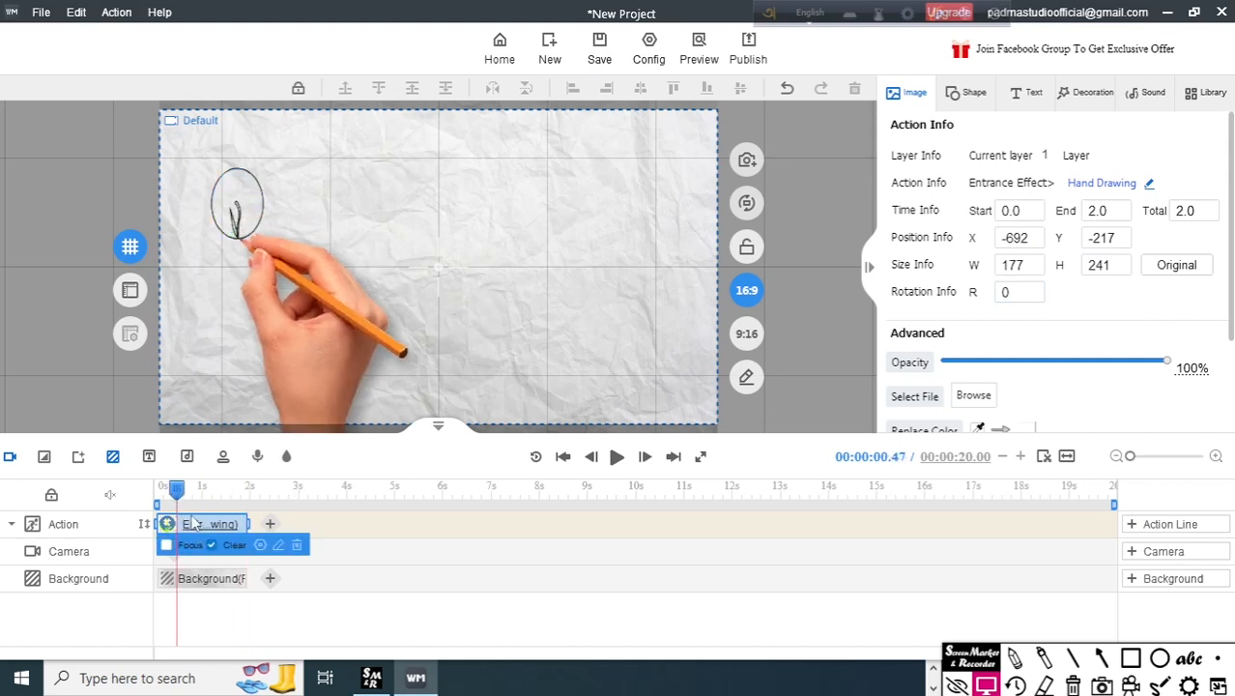
click(204, 531)
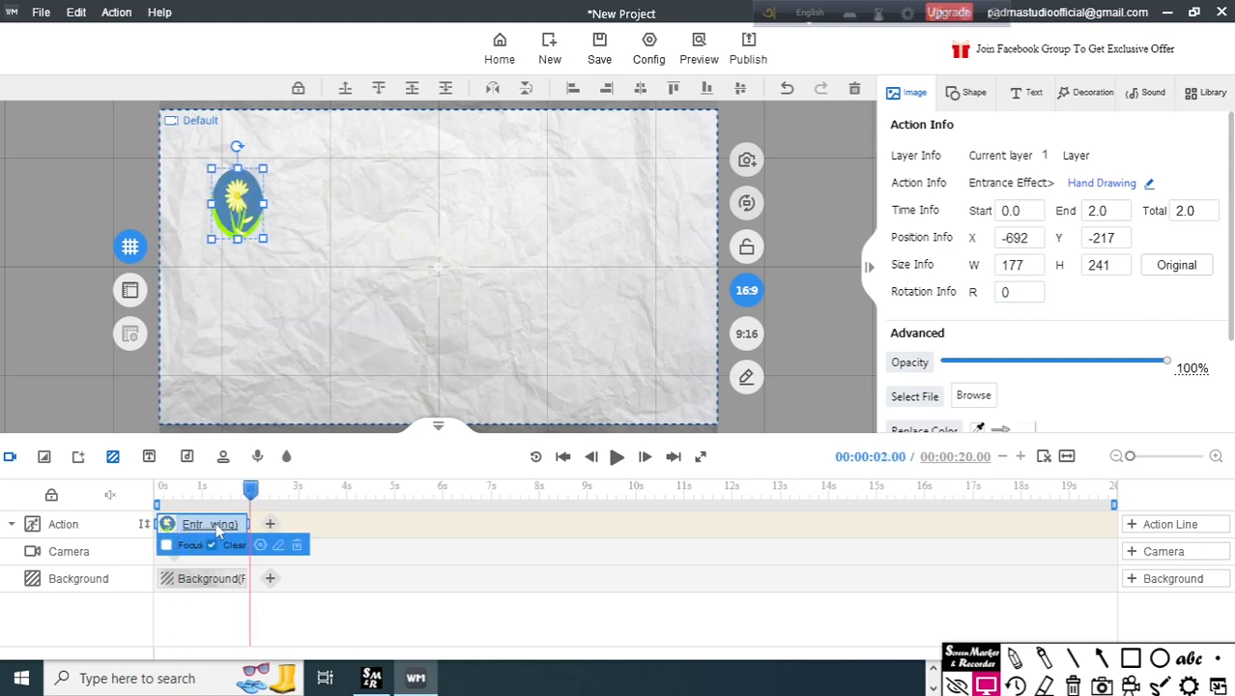
drag(247, 523, 167, 497)
key(space)
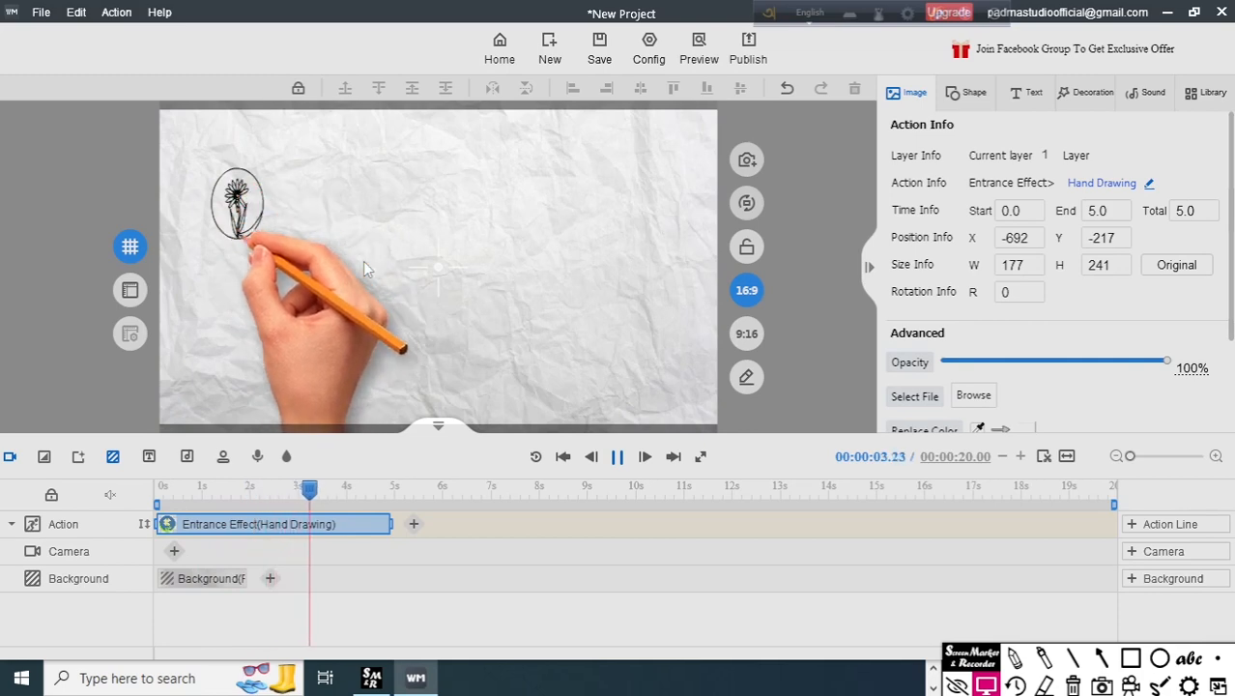
key(space)
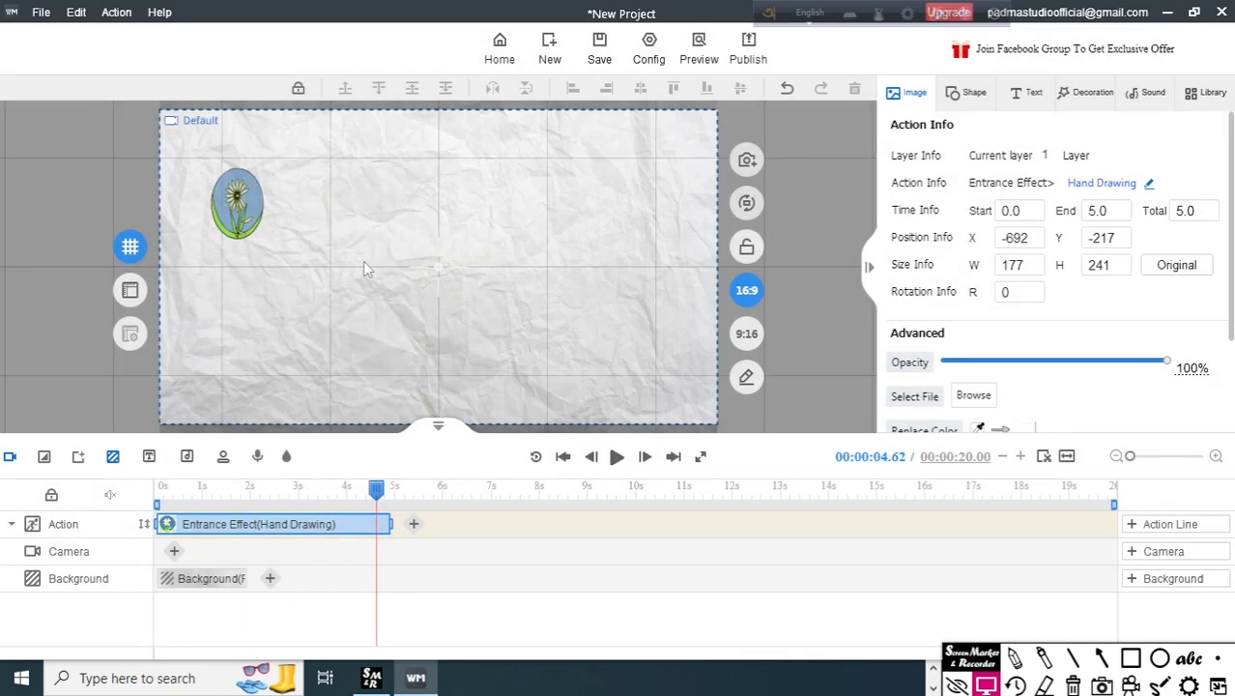
Add the steaming coffee cup image from Food & Drinks beside the daisy, at about X -416, Y -220
click(501, 530)
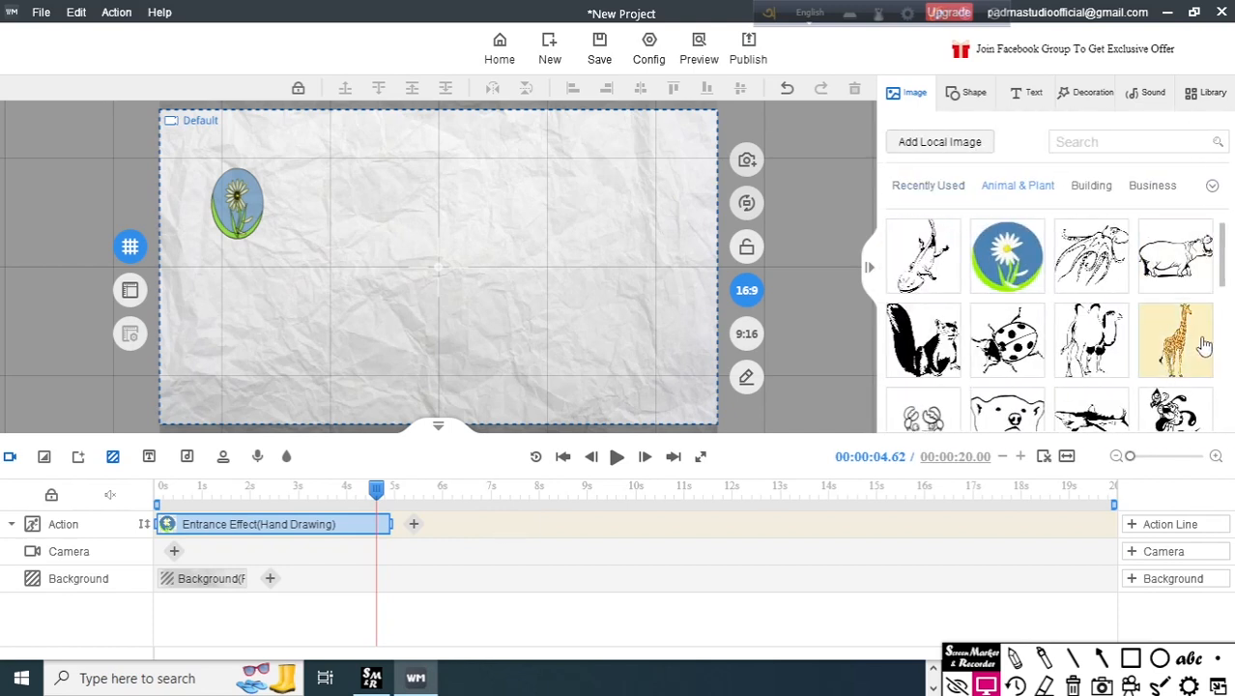
scroll(1184, 357, down, 1)
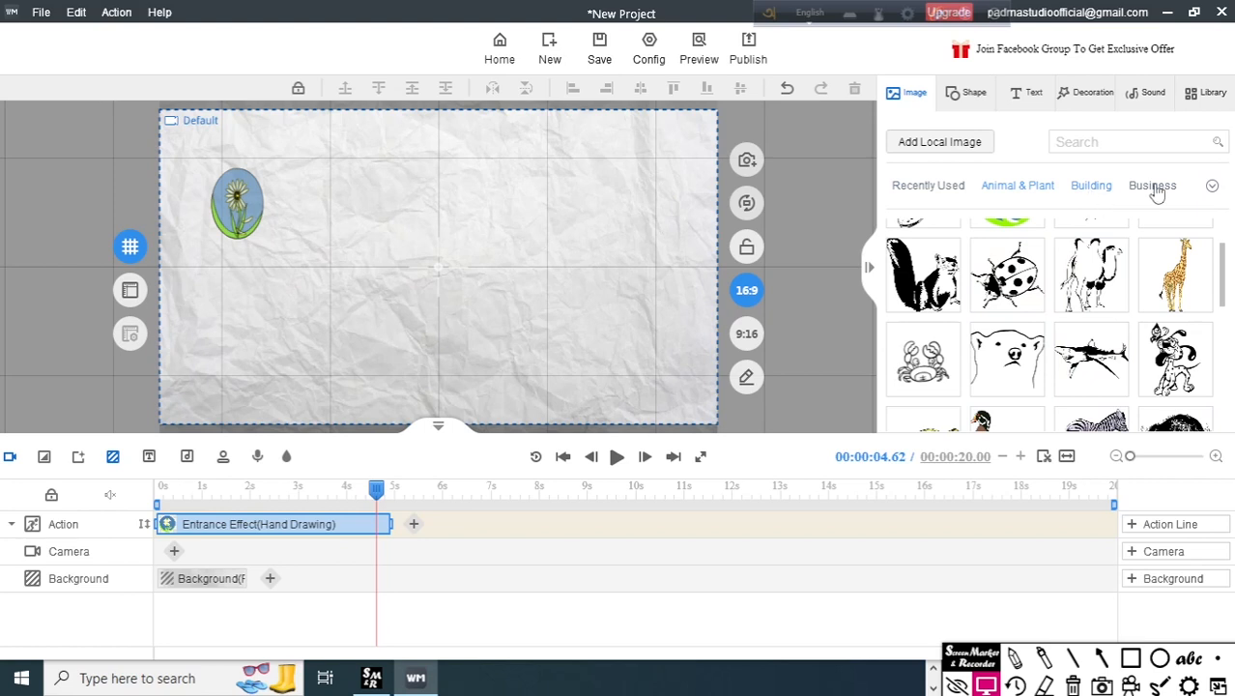
click(1213, 185)
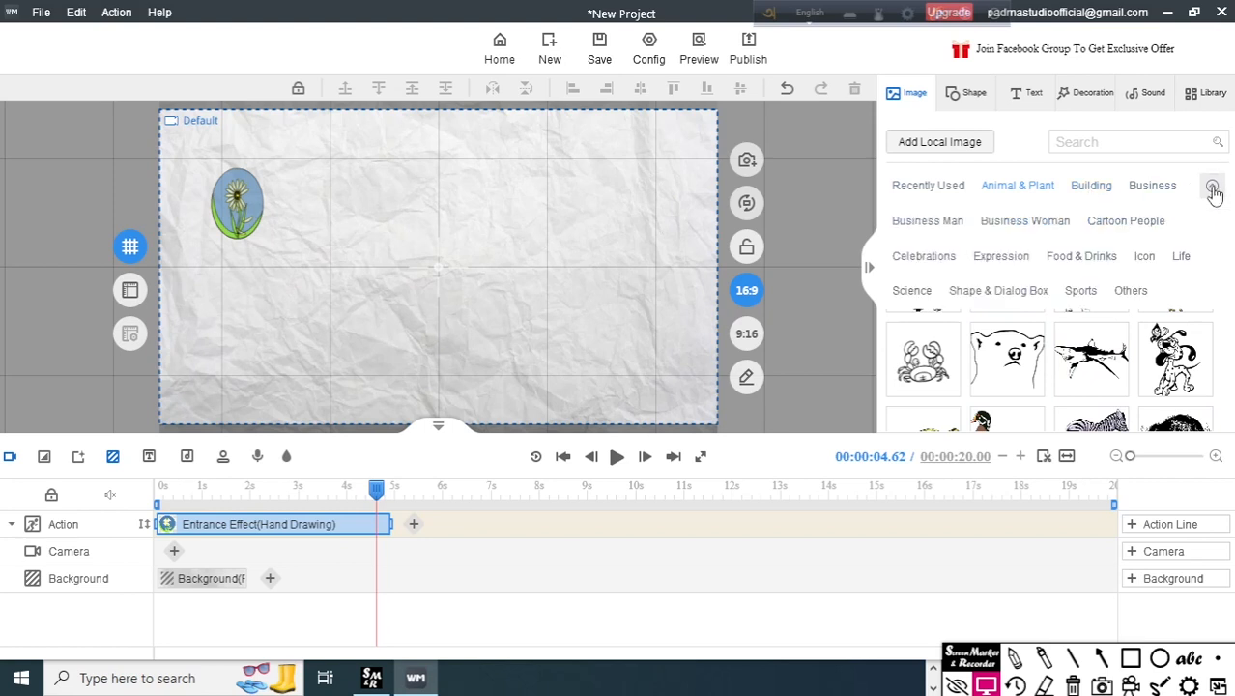
click(1080, 258)
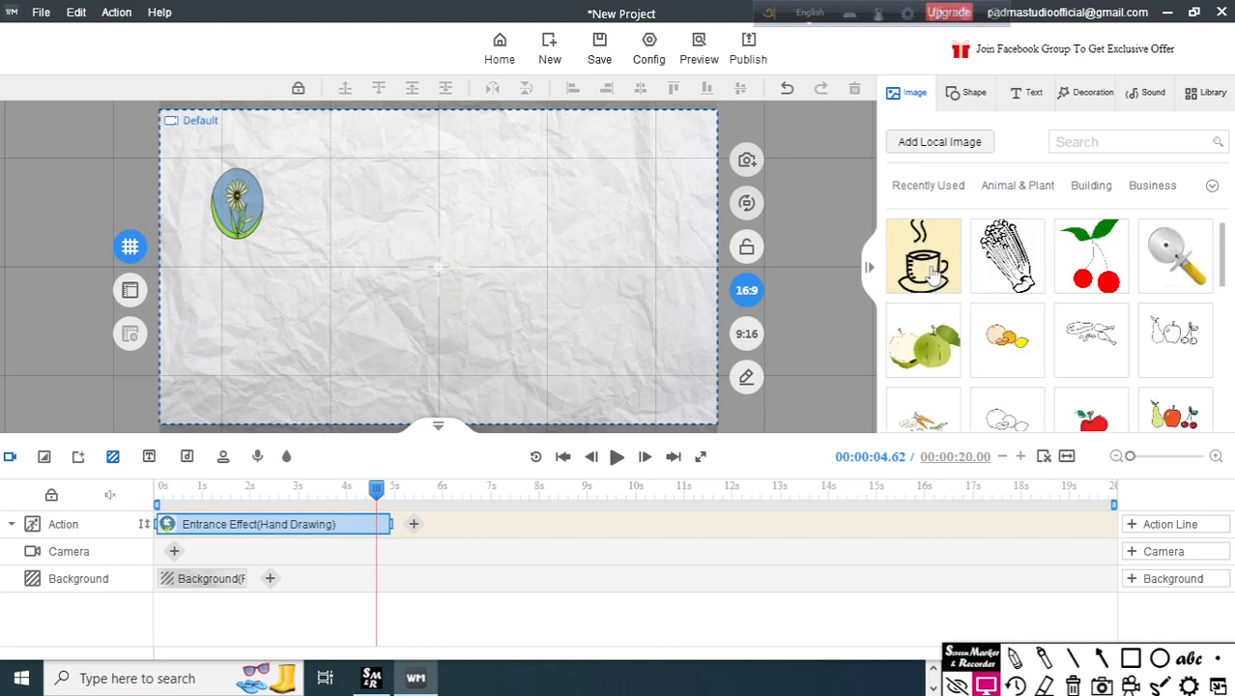
click(930, 275)
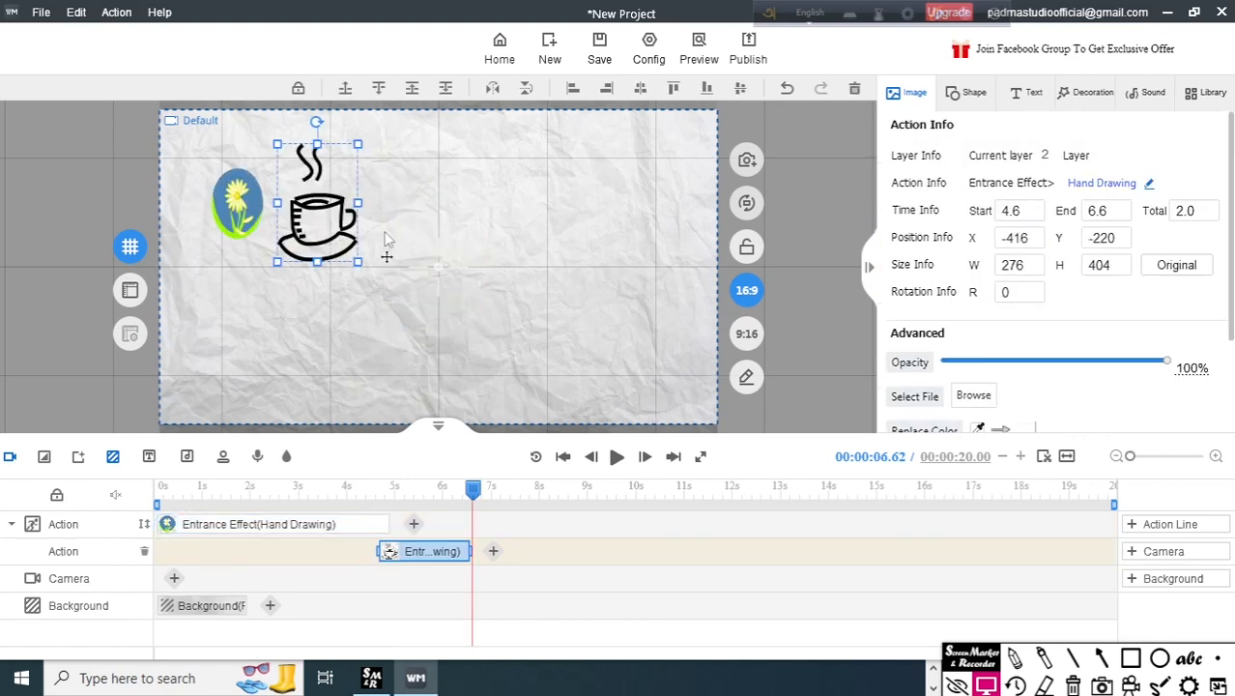
click(812, 268)
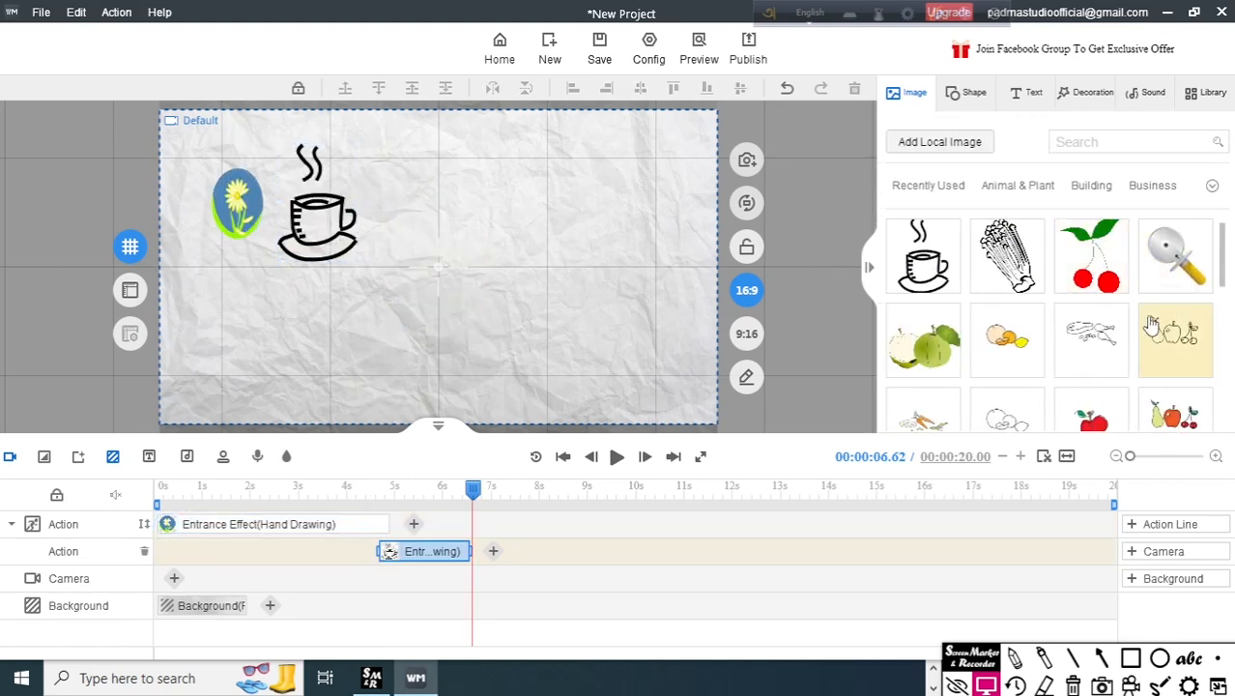
Add the smiling fruit character and the cabinet from Food & Drinks, placing the cabinet in the right part of the canvas
scroll(1097, 314, down, 3)
scroll(1098, 314, down, 1)
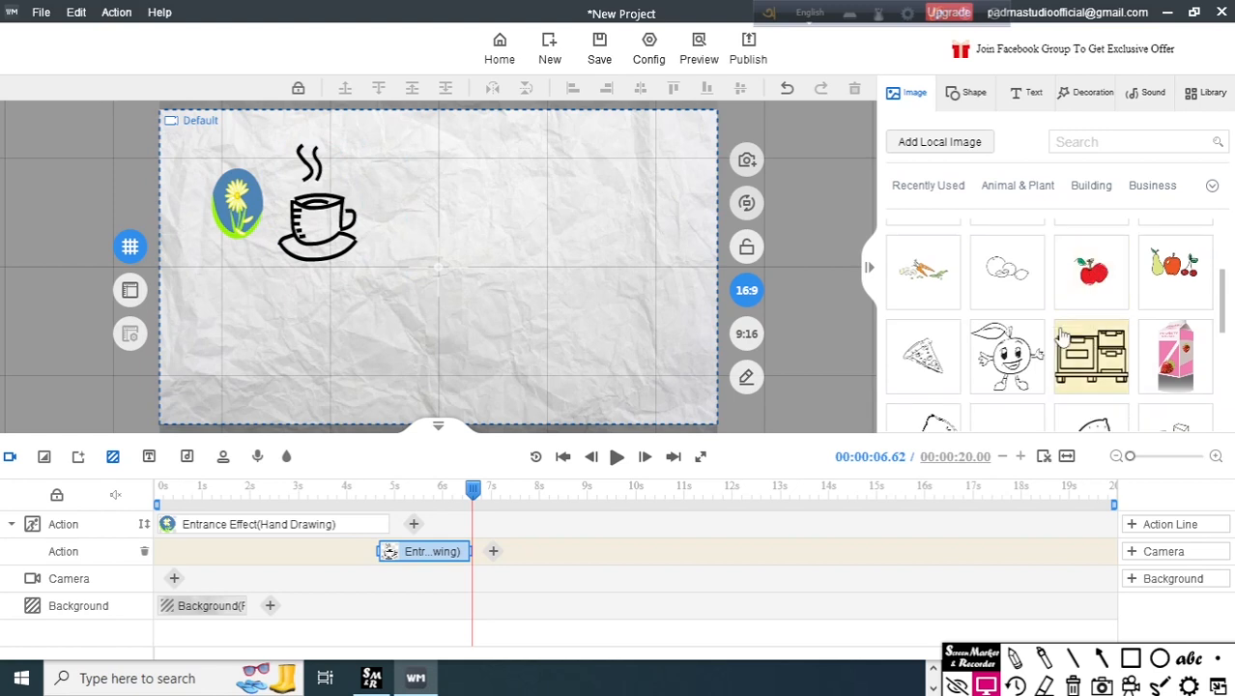
click(1005, 353)
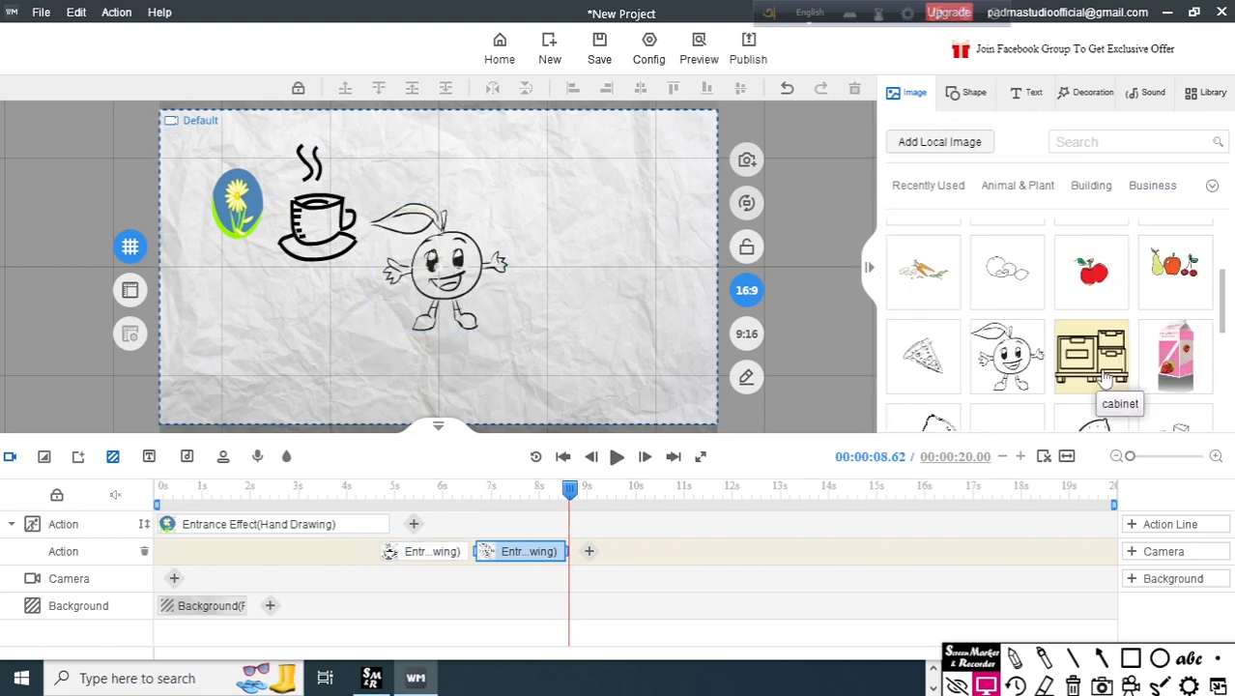
click(1091, 356)
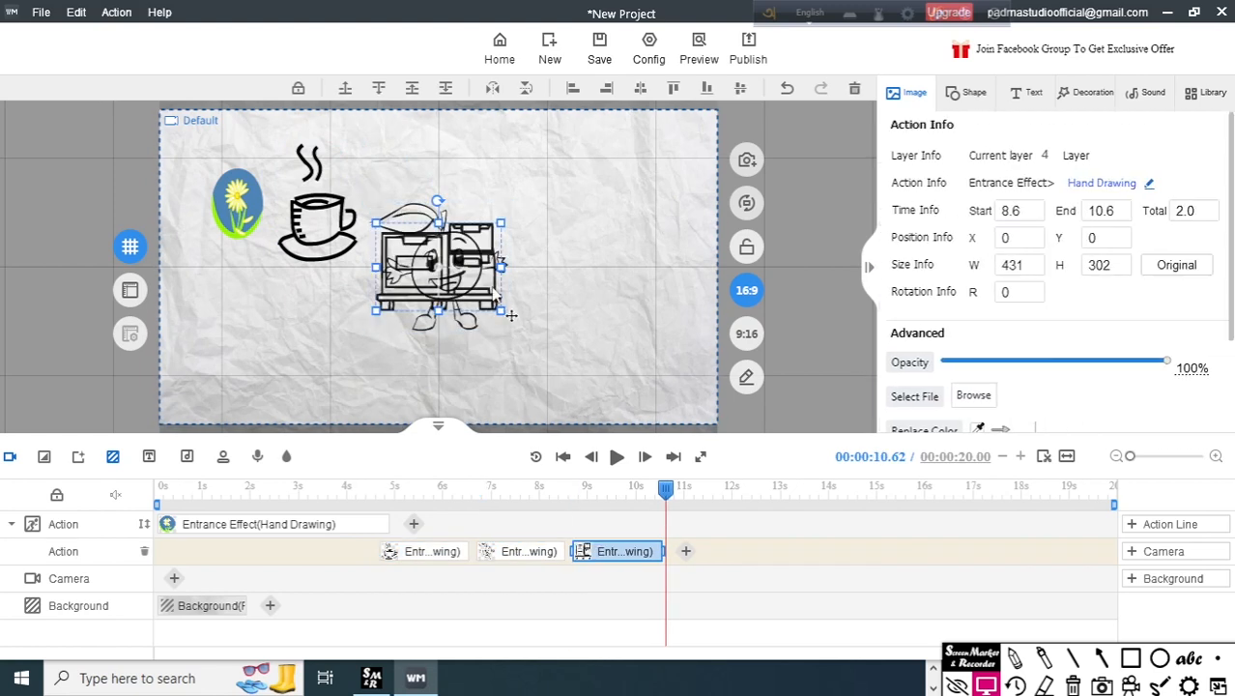
drag(483, 241, 639, 247)
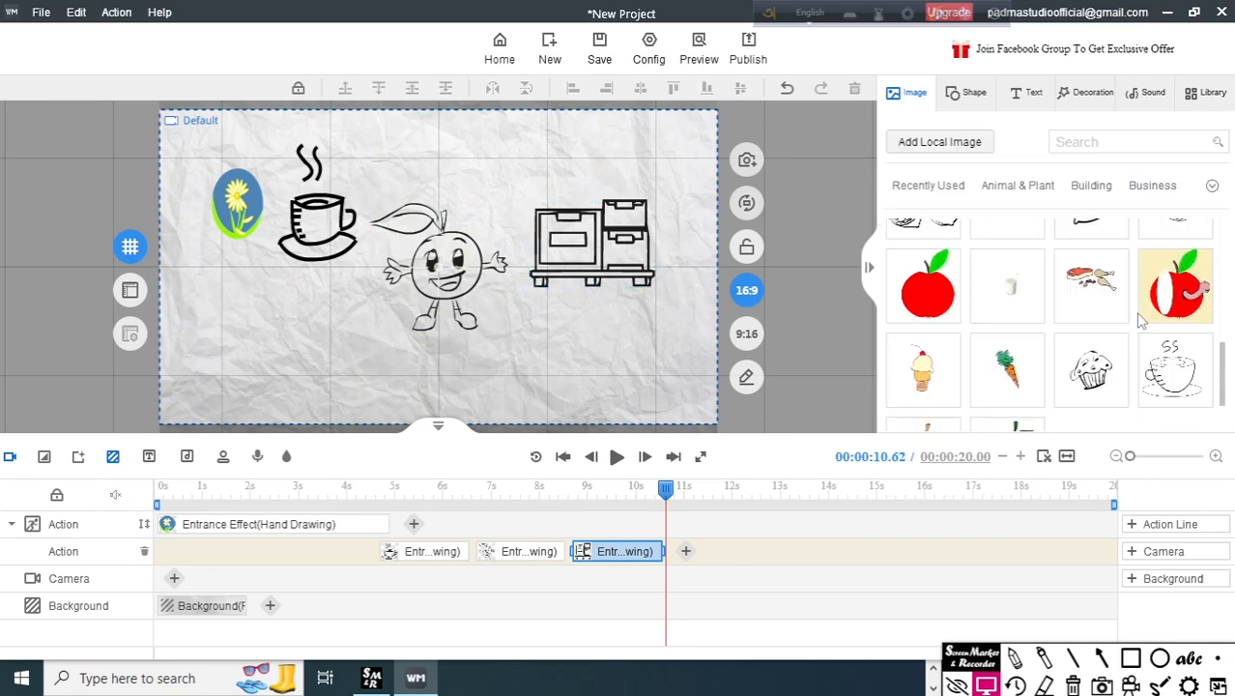
Add the red apple with the worm from Food & Drinks and place it below the daisy
click(1186, 275)
drag(440, 316, 264, 321)
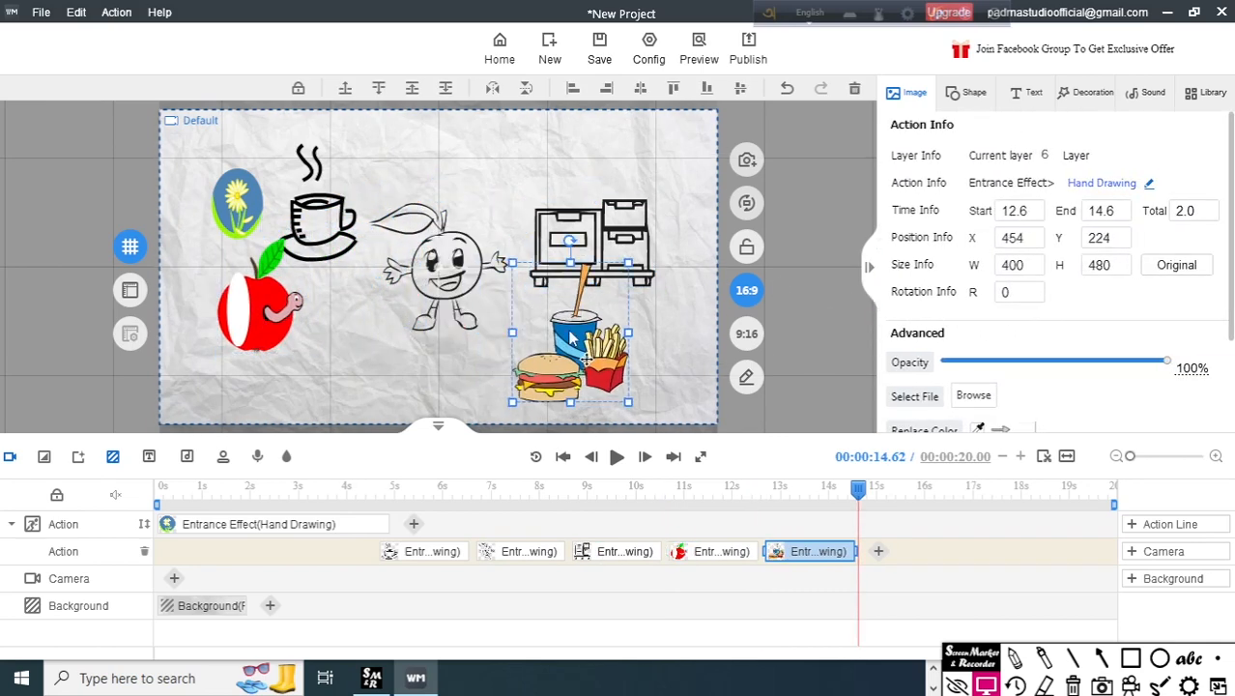
Place the burger meal below the cabinet at X 475, Y 199, and scale down the blue tea mug beside the apple
drag(587, 327, 594, 319)
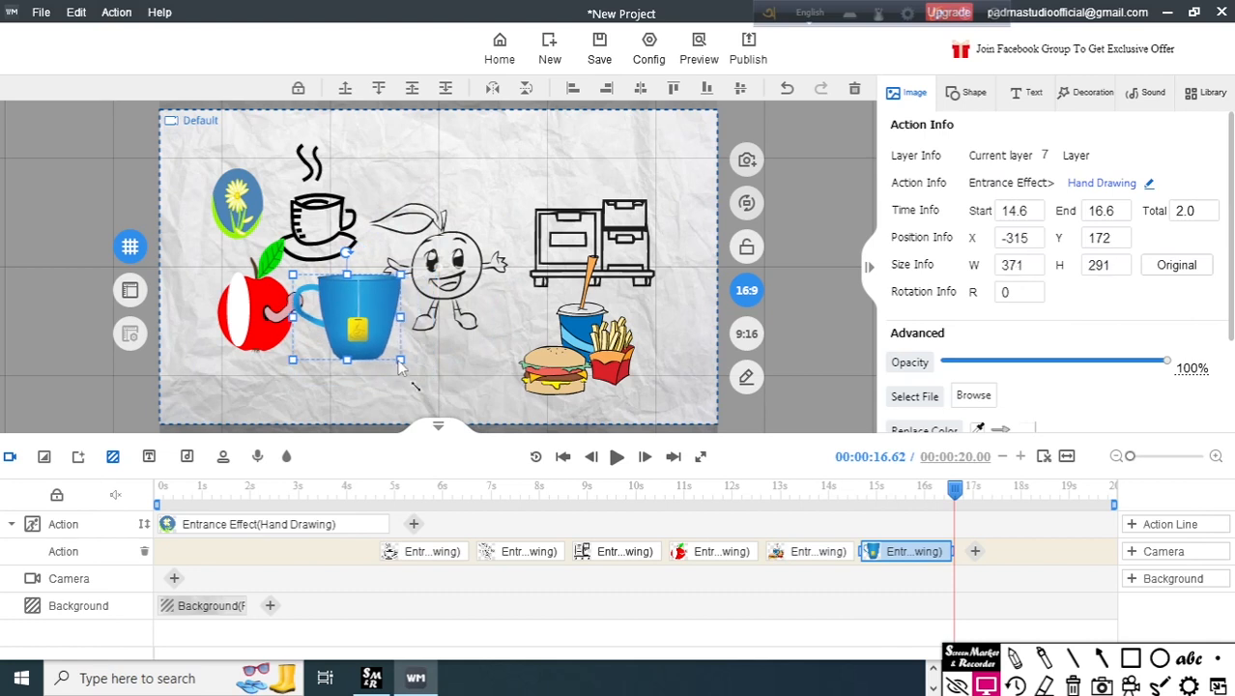
drag(406, 401, 372, 327)
Shrink the wormy apple to 236 × 324, reduce the burger meal slightly, and nudge both into a tidier arrangement
click(273, 319)
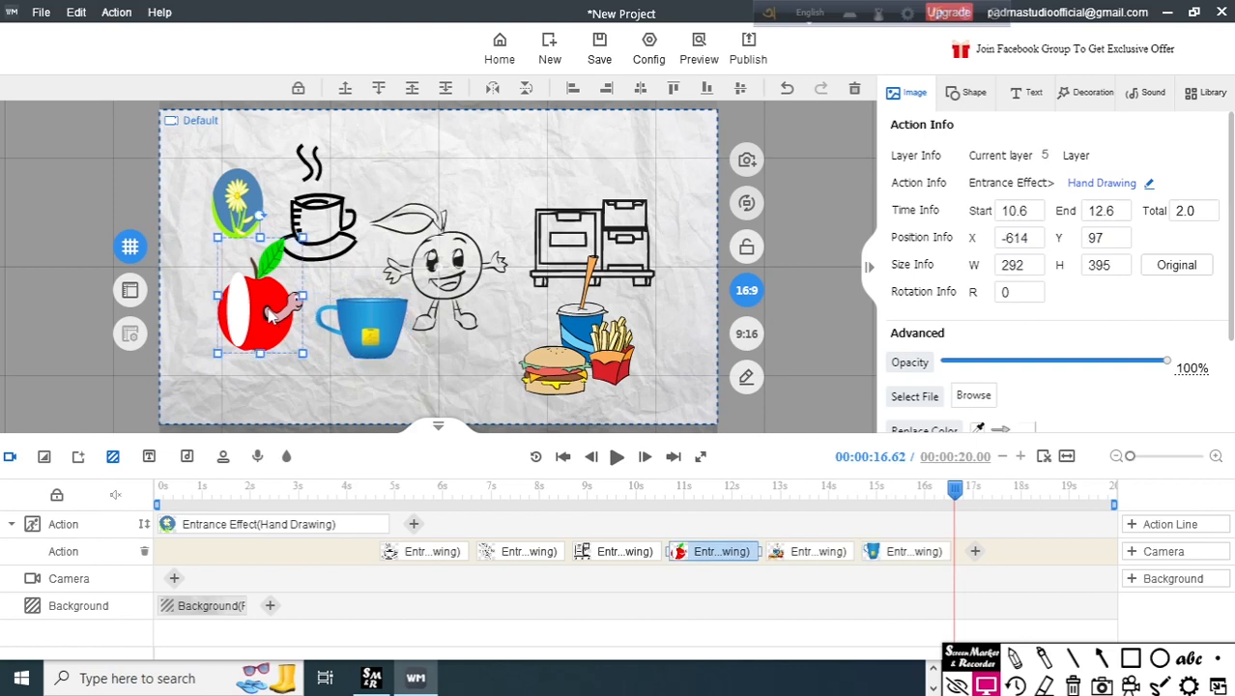
drag(219, 238, 230, 250)
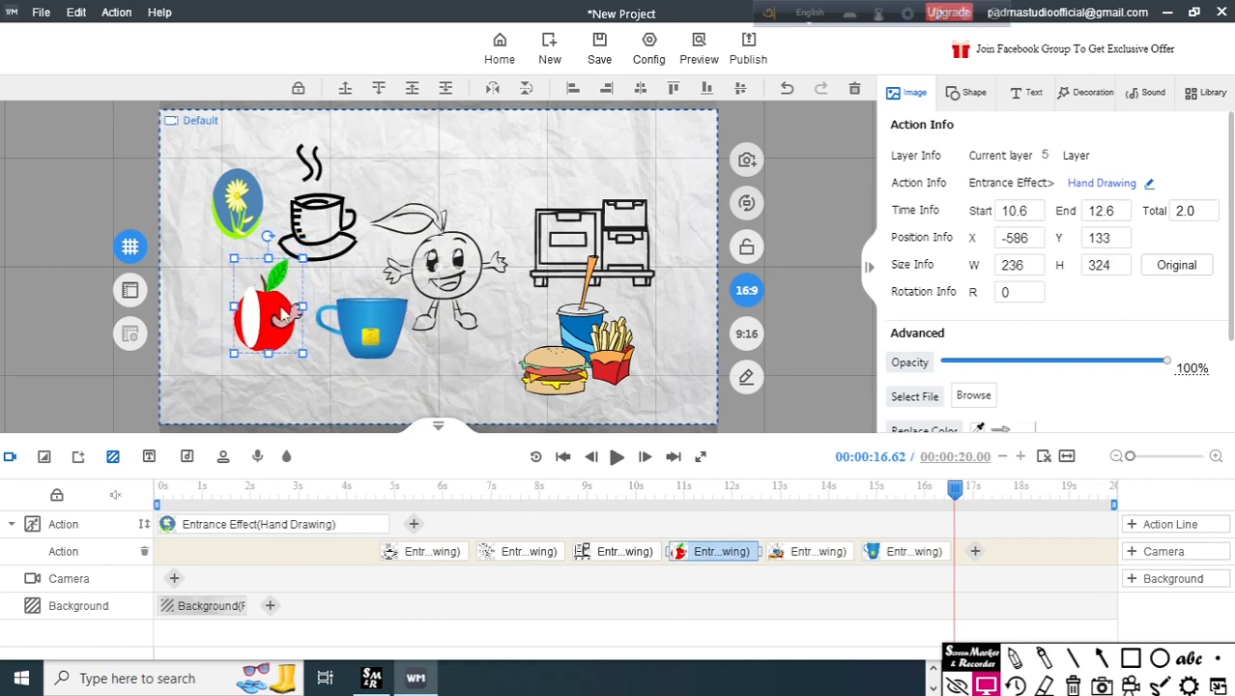
drag(268, 326, 263, 315)
click(527, 270)
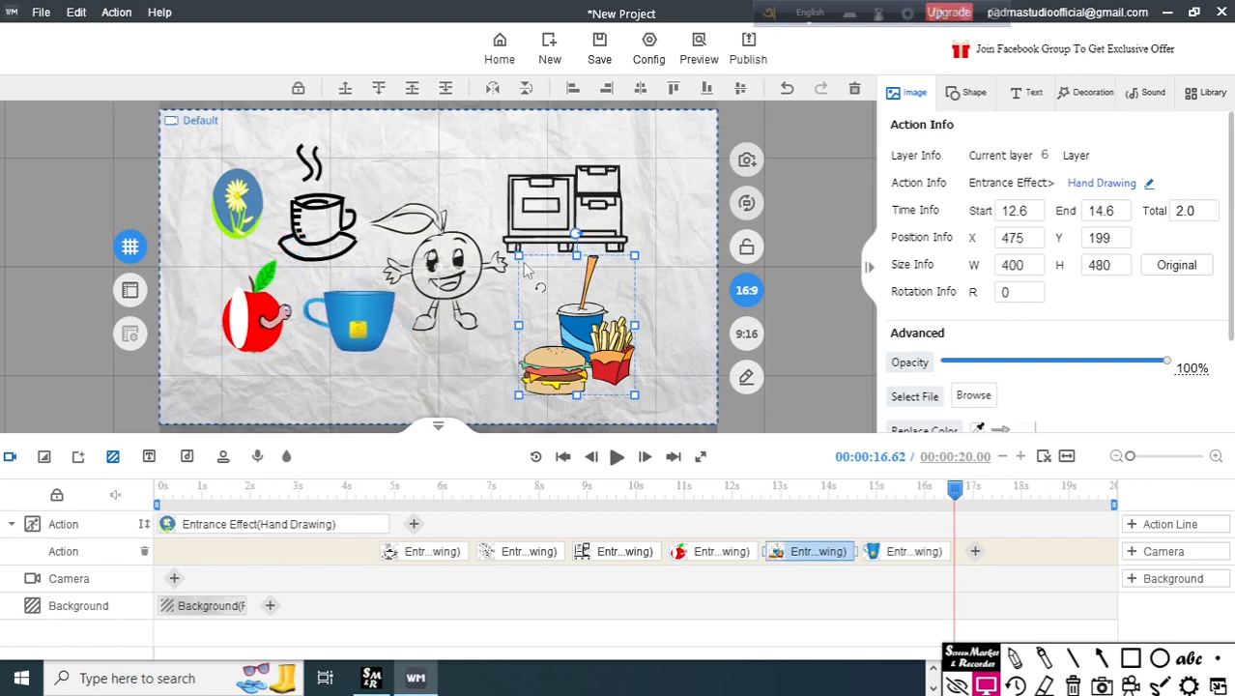
drag(521, 259, 538, 274)
drag(613, 369, 611, 341)
click(676, 290)
click(665, 285)
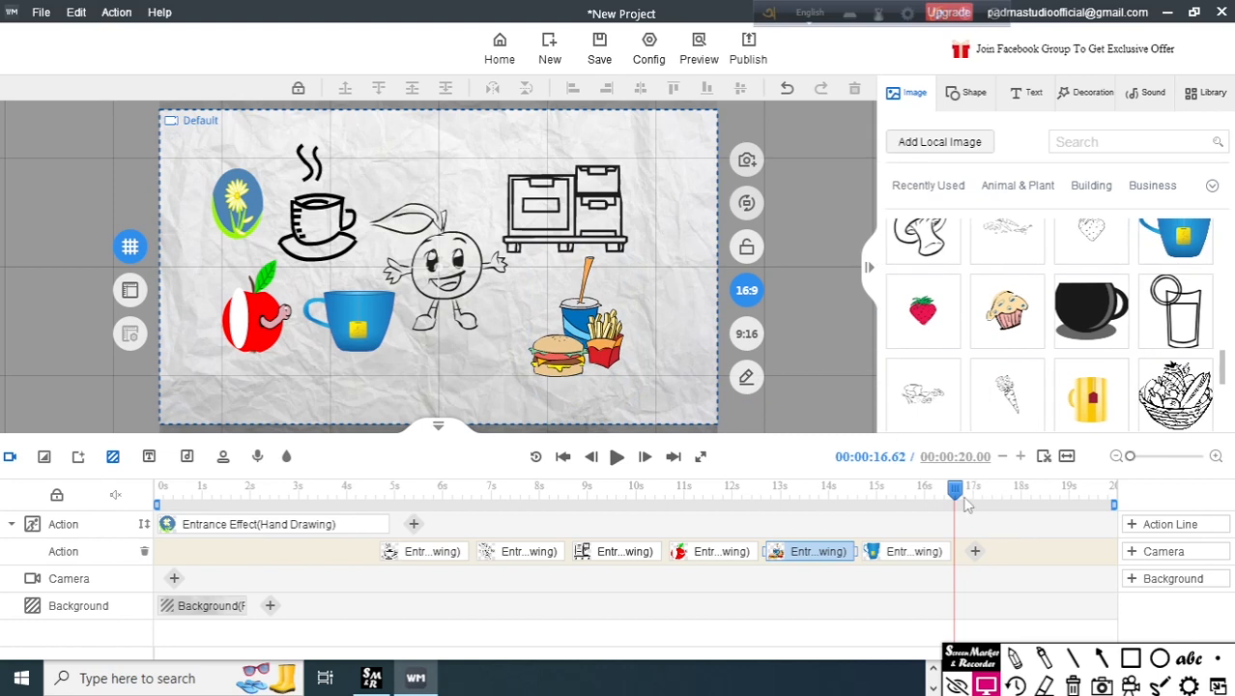
Play the animation from the start to preview all the images being drawn
drag(955, 491, 156, 495)
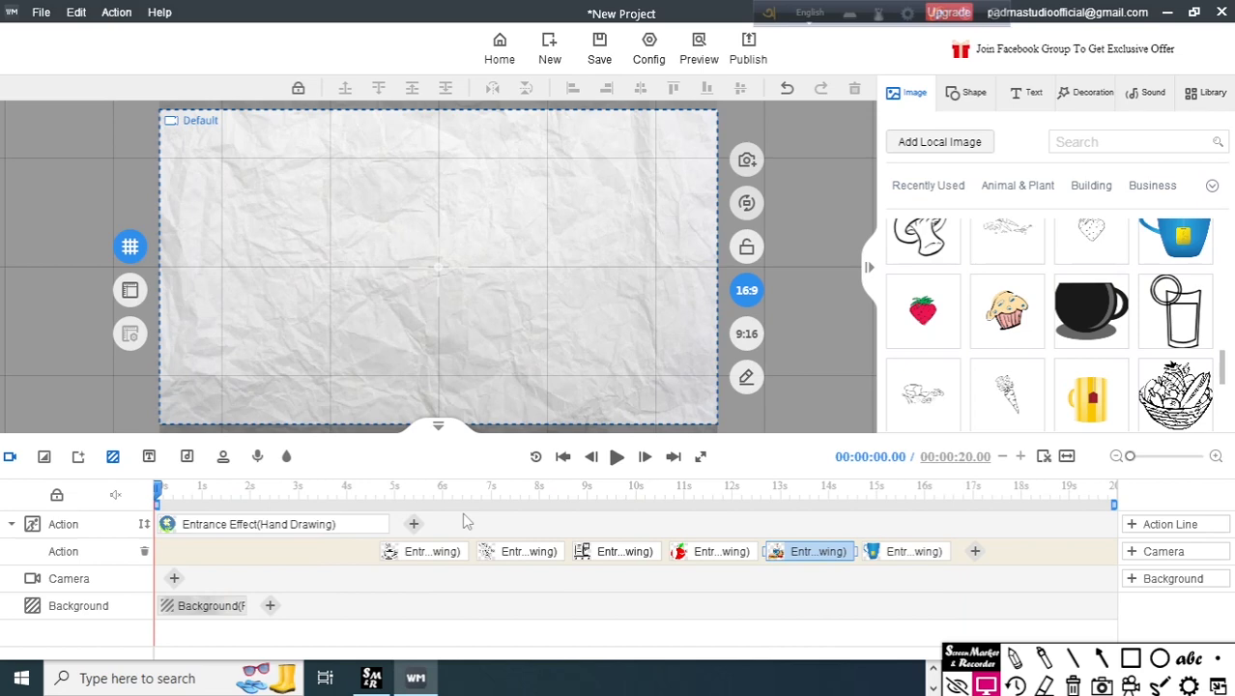
key(space)
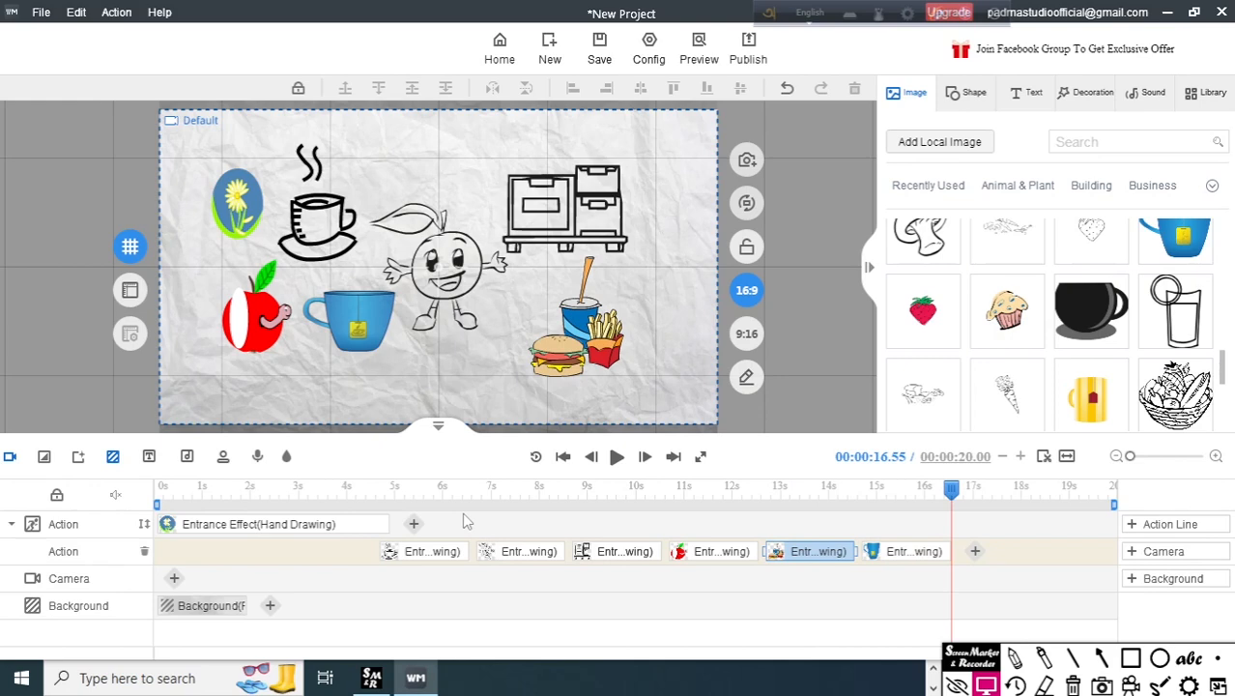
Add a ZCOOL Addict Italic text reading "kesob tech guru" in the upper part of the canvas, starting at about 1.7 s
drag(955, 491, 236, 491)
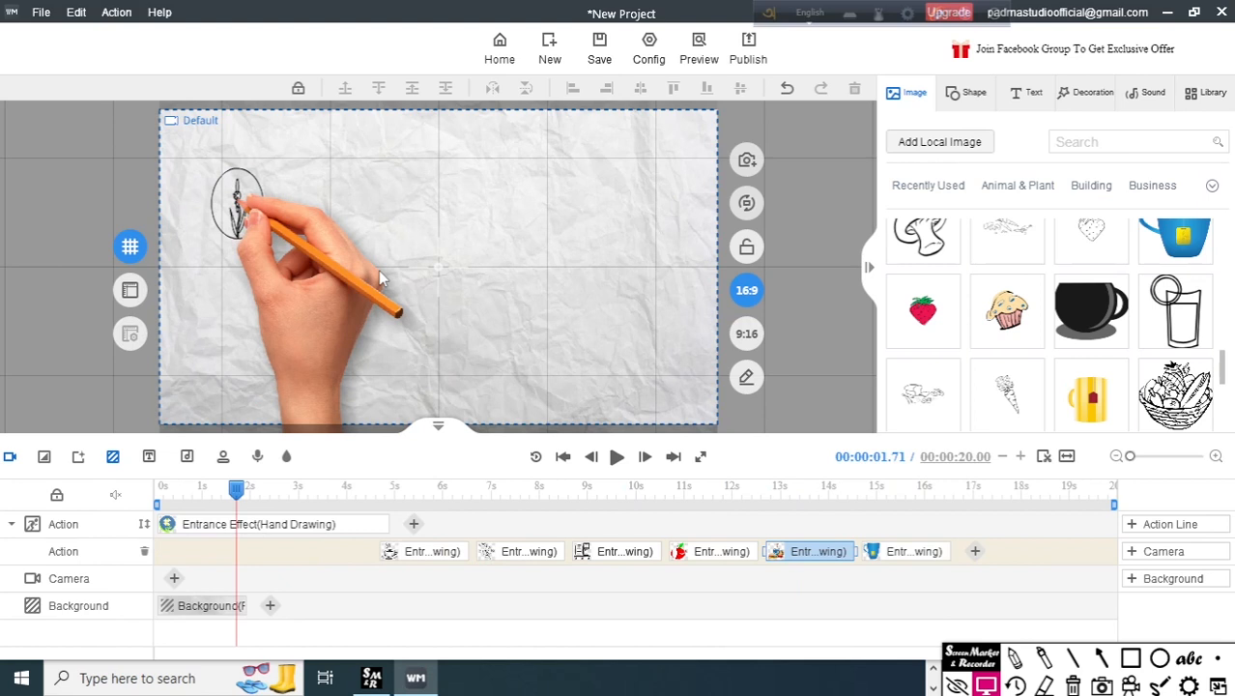
click(1027, 97)
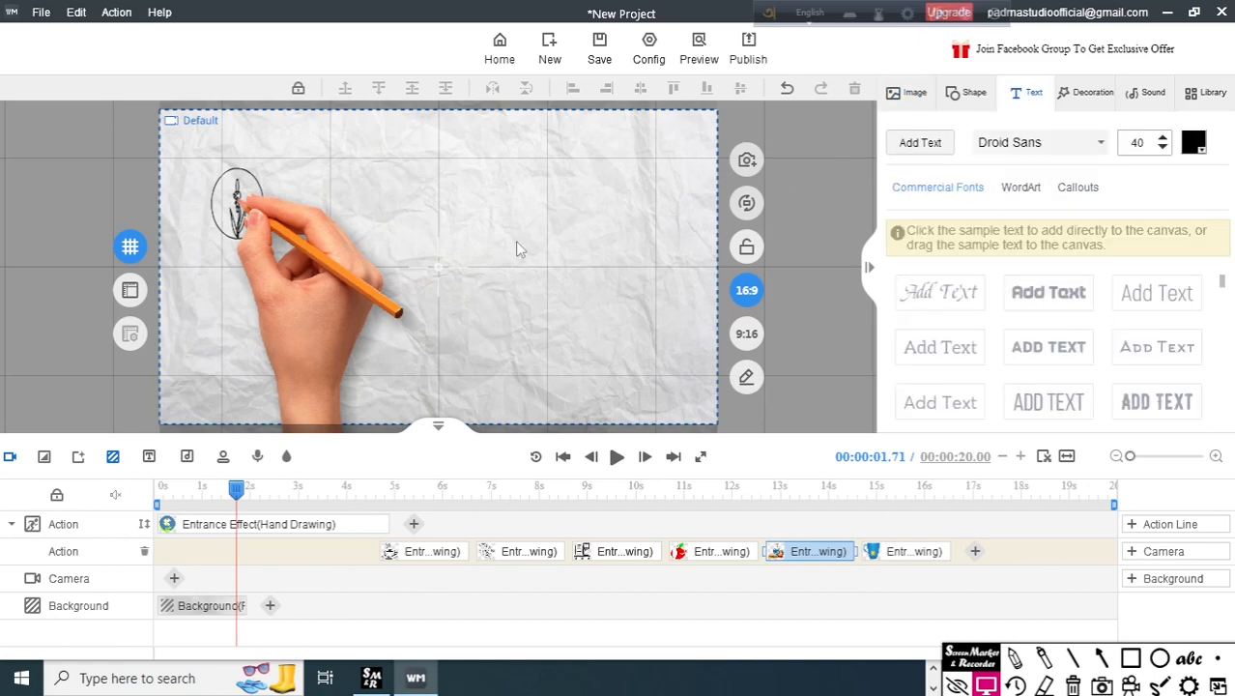
click(935, 292)
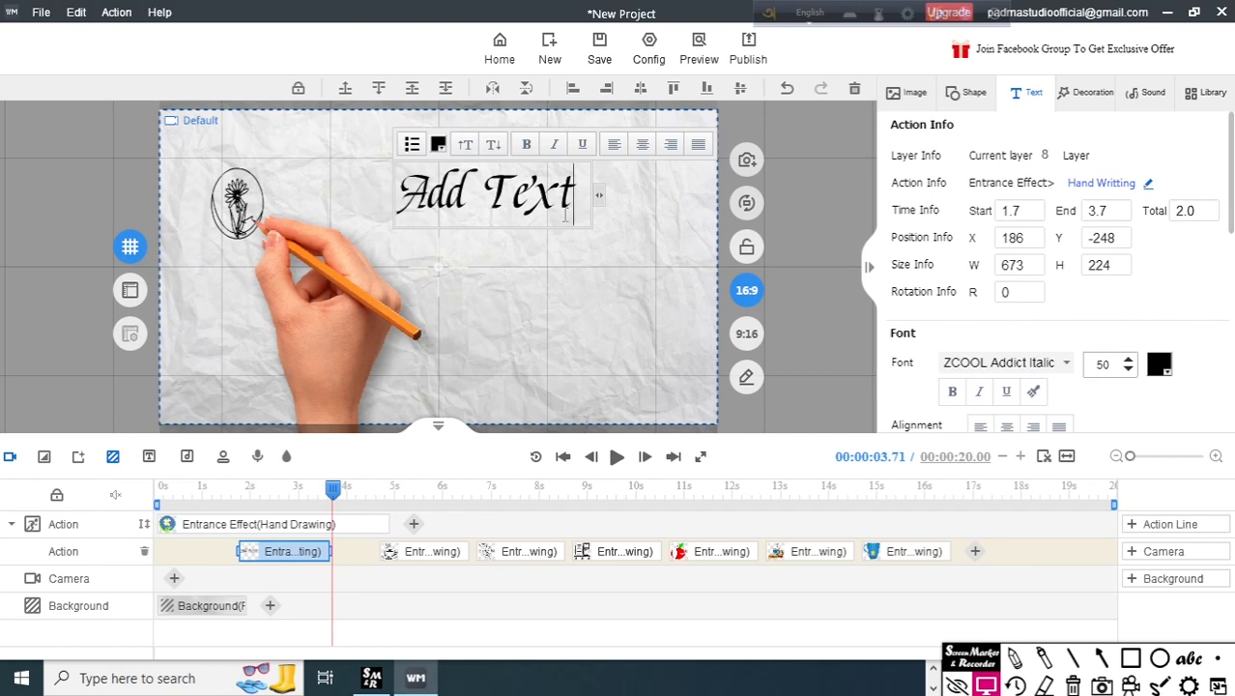
key(BackSpace)
key(BackSpace)
key(BackSpace)
key(BackSpace)
key(BackSpace)
key(BackSpace)
key(BackSpace)
key(BackSpace)
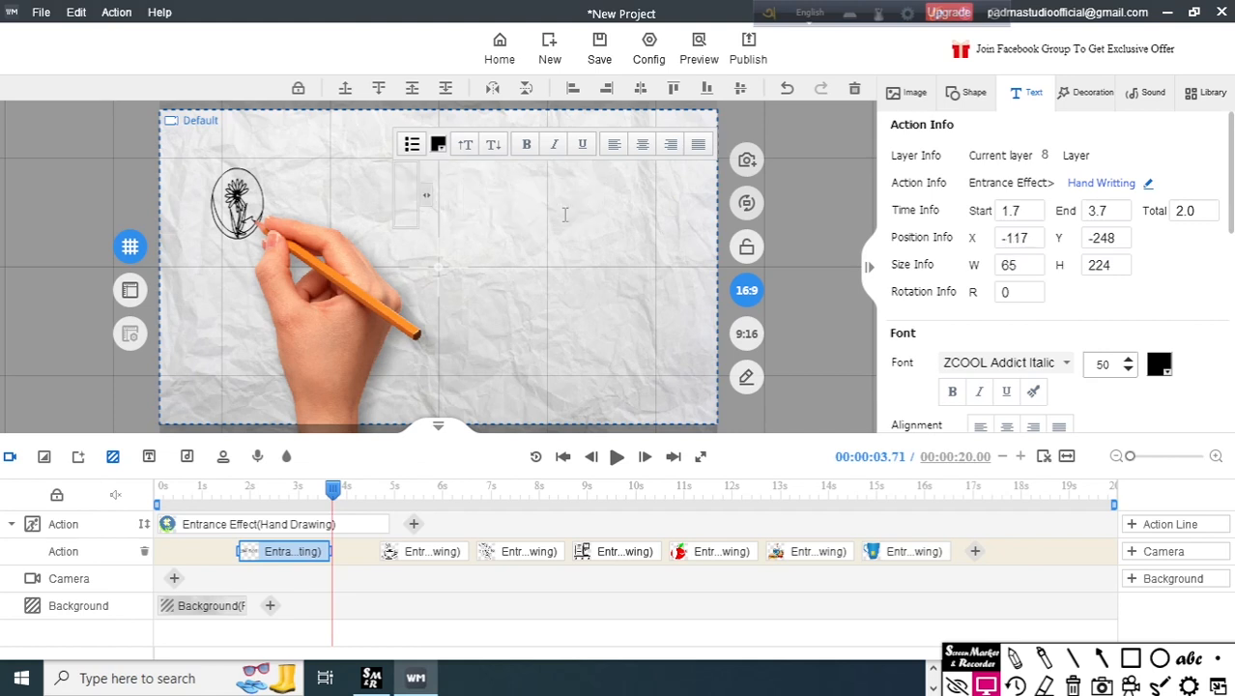
text(kesob tech gu)
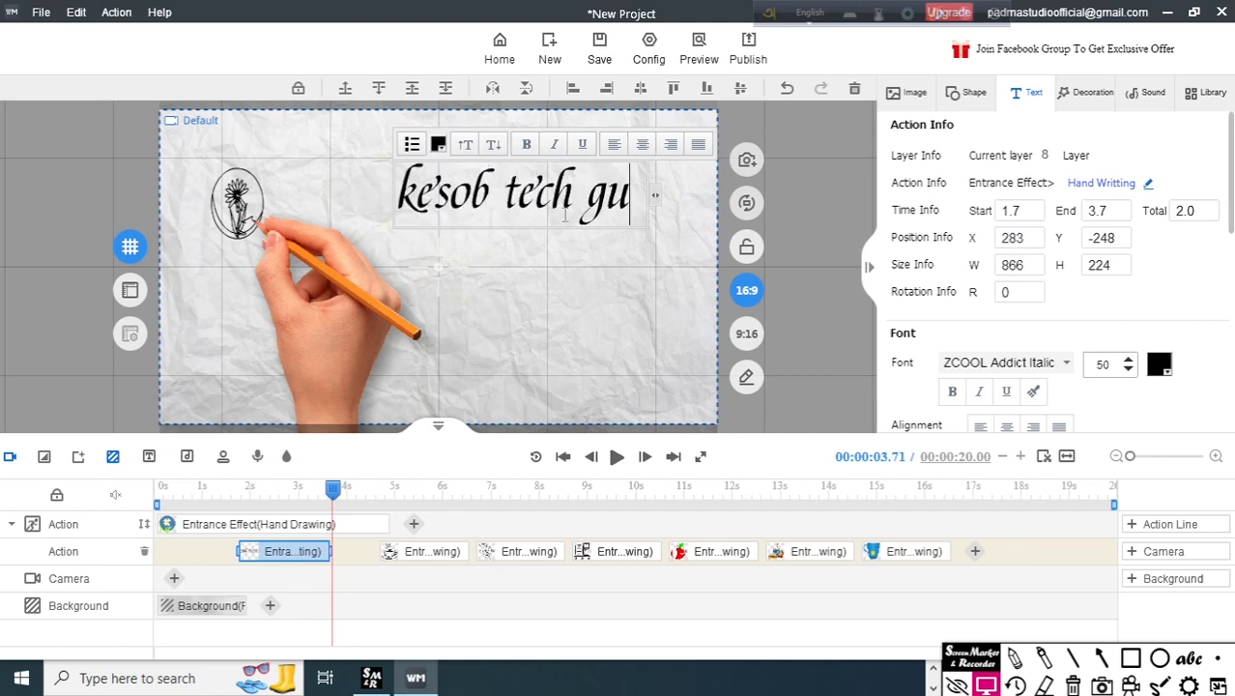
text(ru)
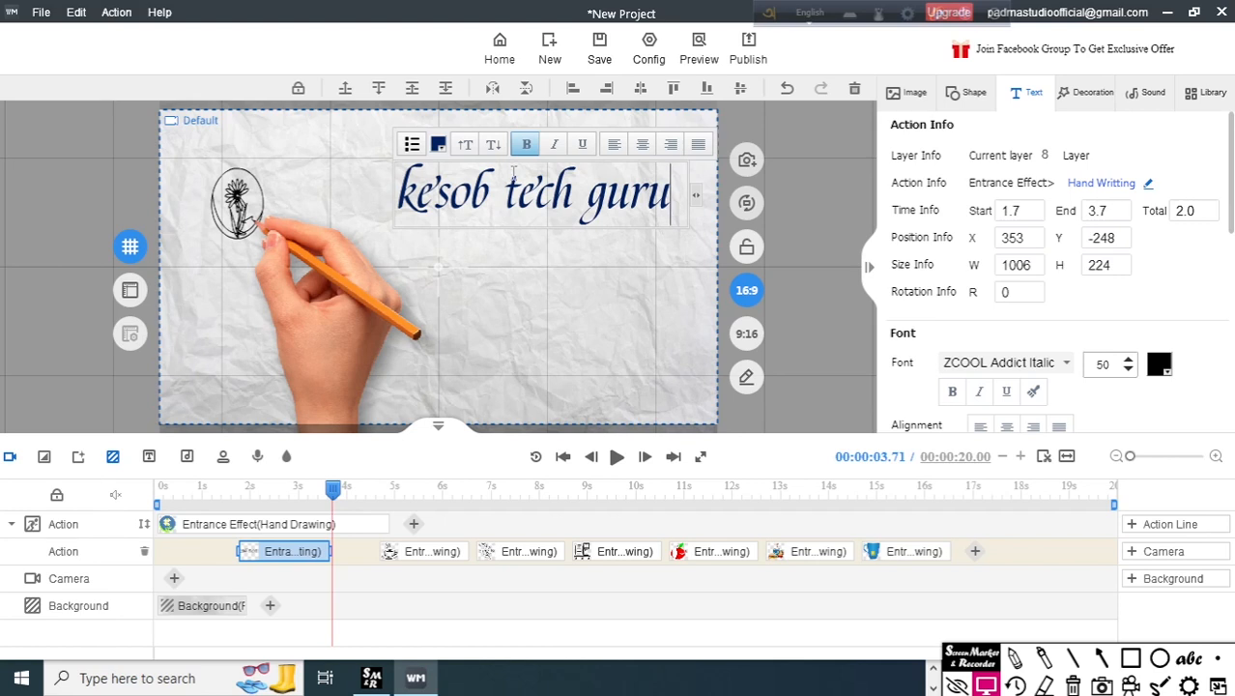
Make the "kesob tech guru" text bold and red, and enlarge it slightly on the canvas
click(438, 144)
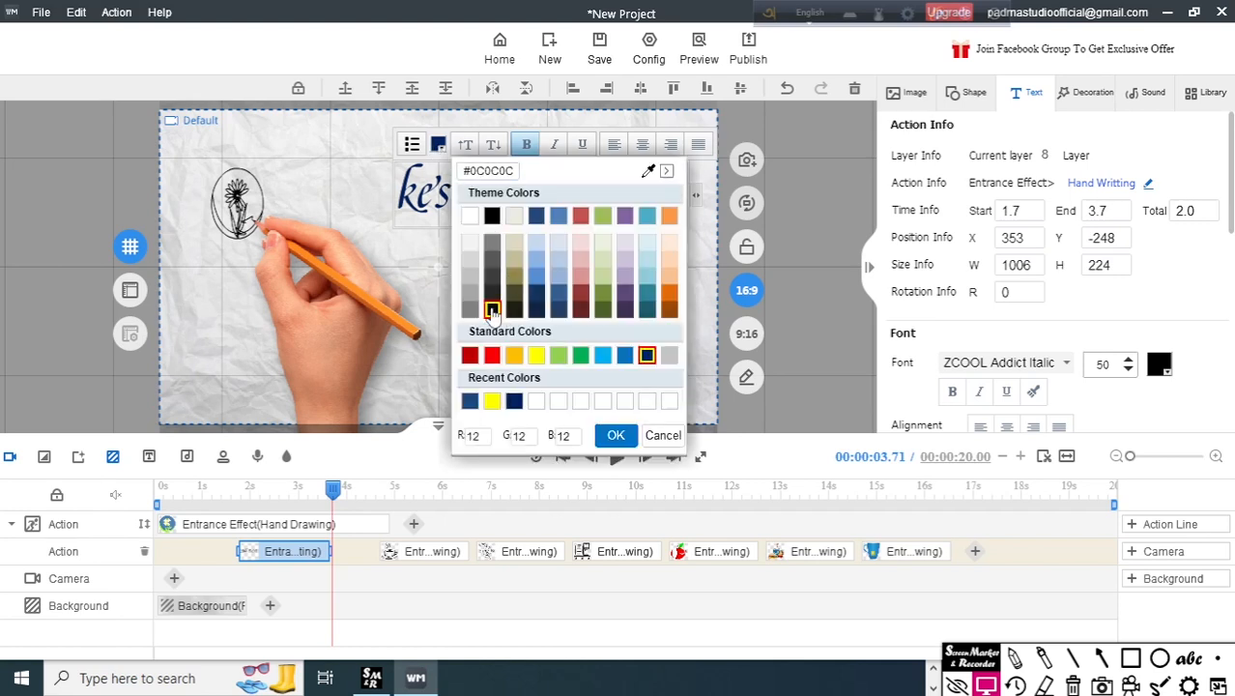
click(492, 356)
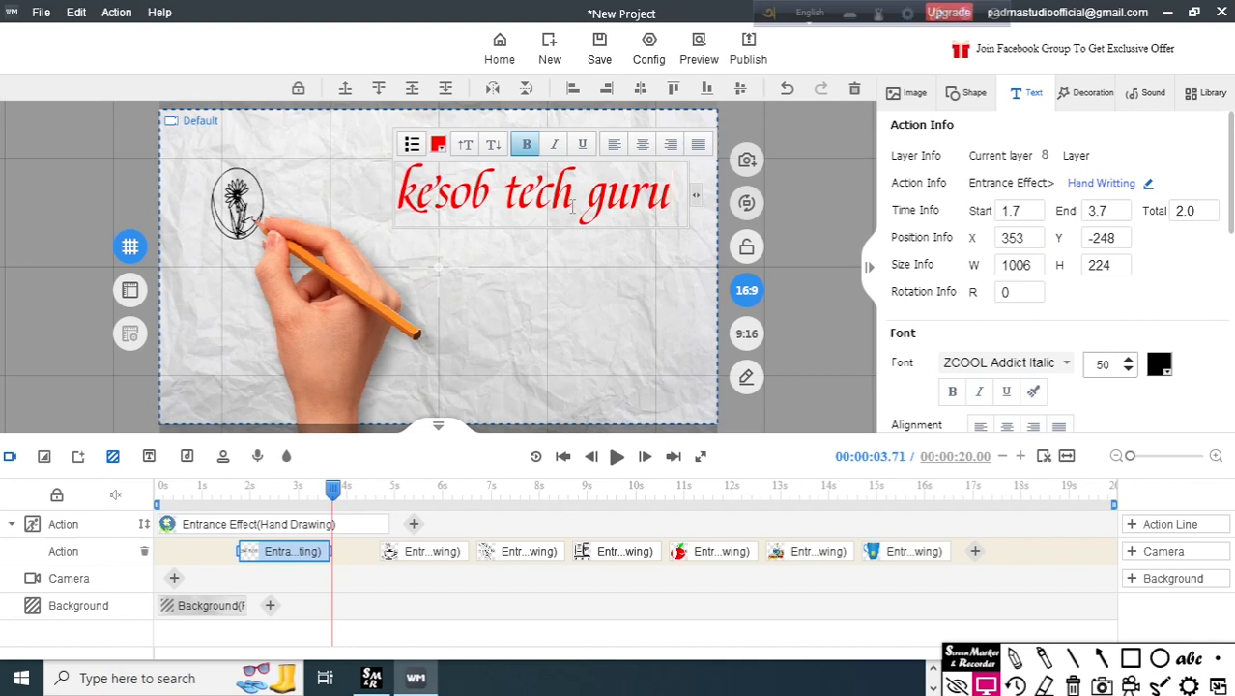
click(575, 260)
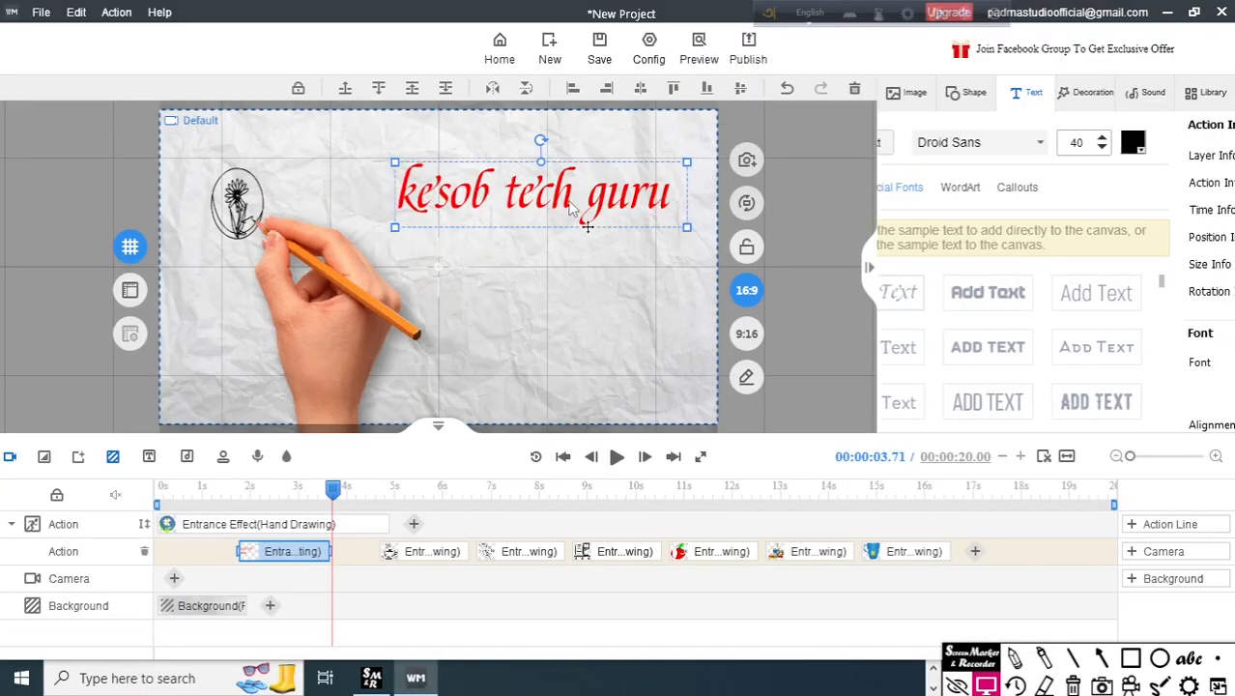
mouse_move(394, 229)
mouse_down()
mouse_move(313, 261)
mouse_move(384, 251)
mouse_up()
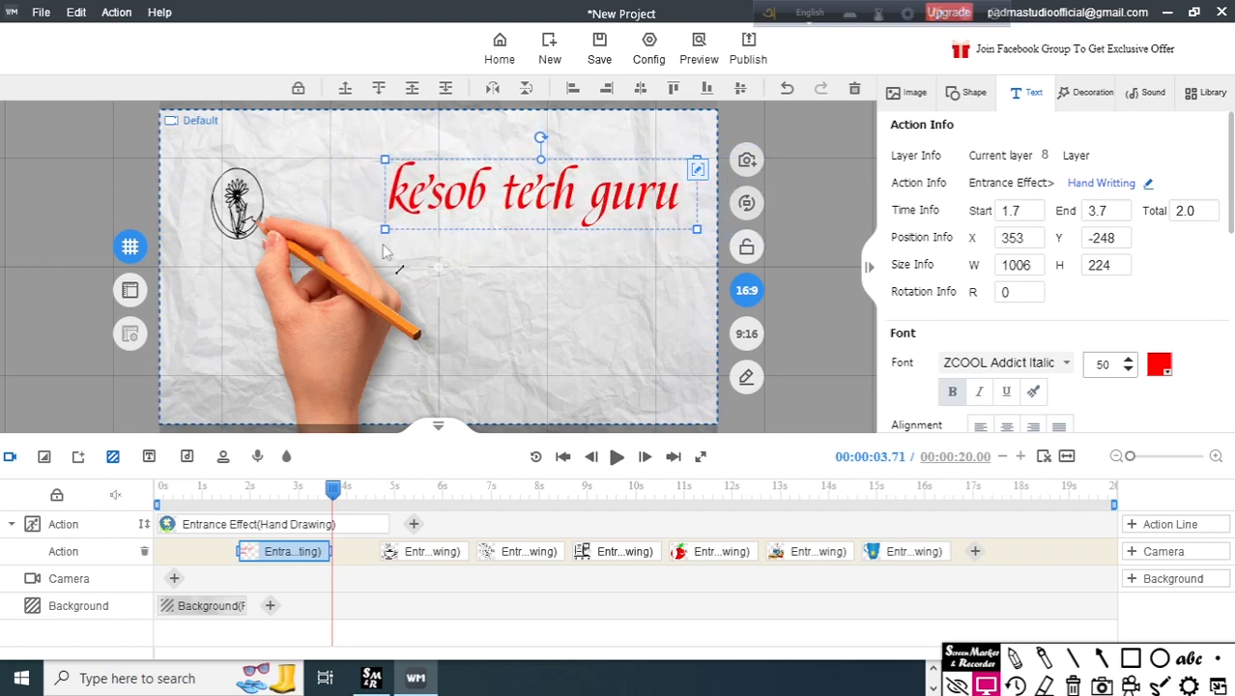
click(385, 251)
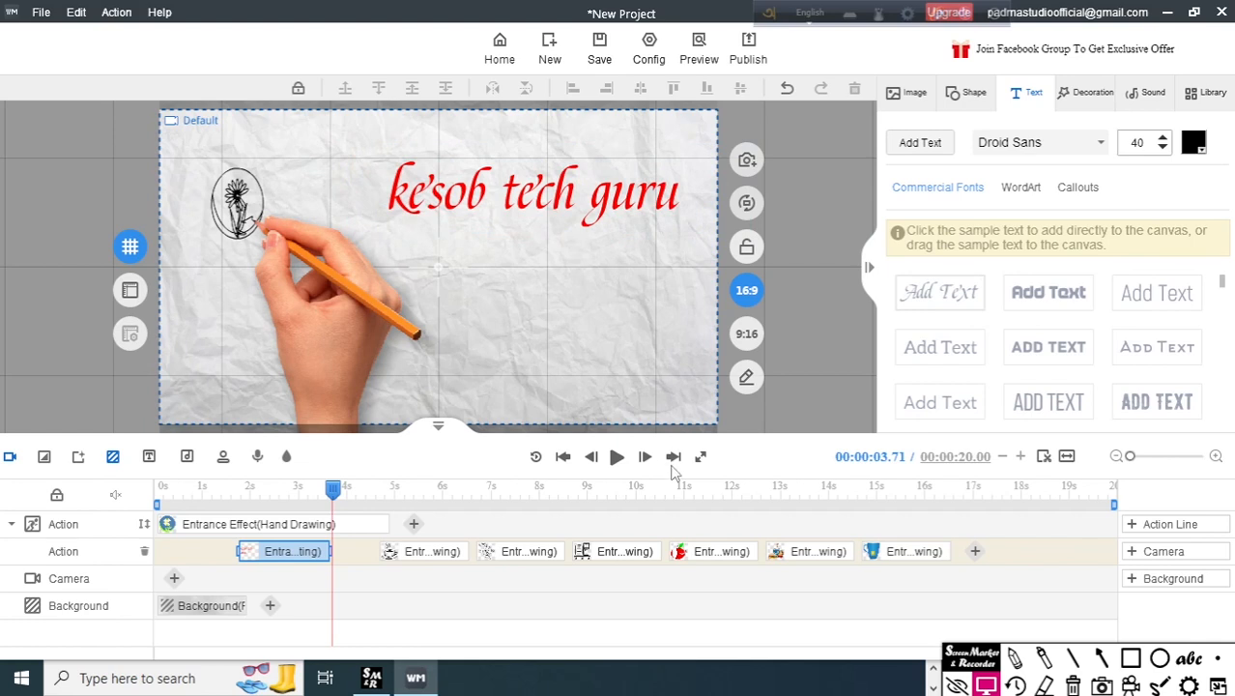
click(1103, 662)
drag(1070, 505, 1119, 574)
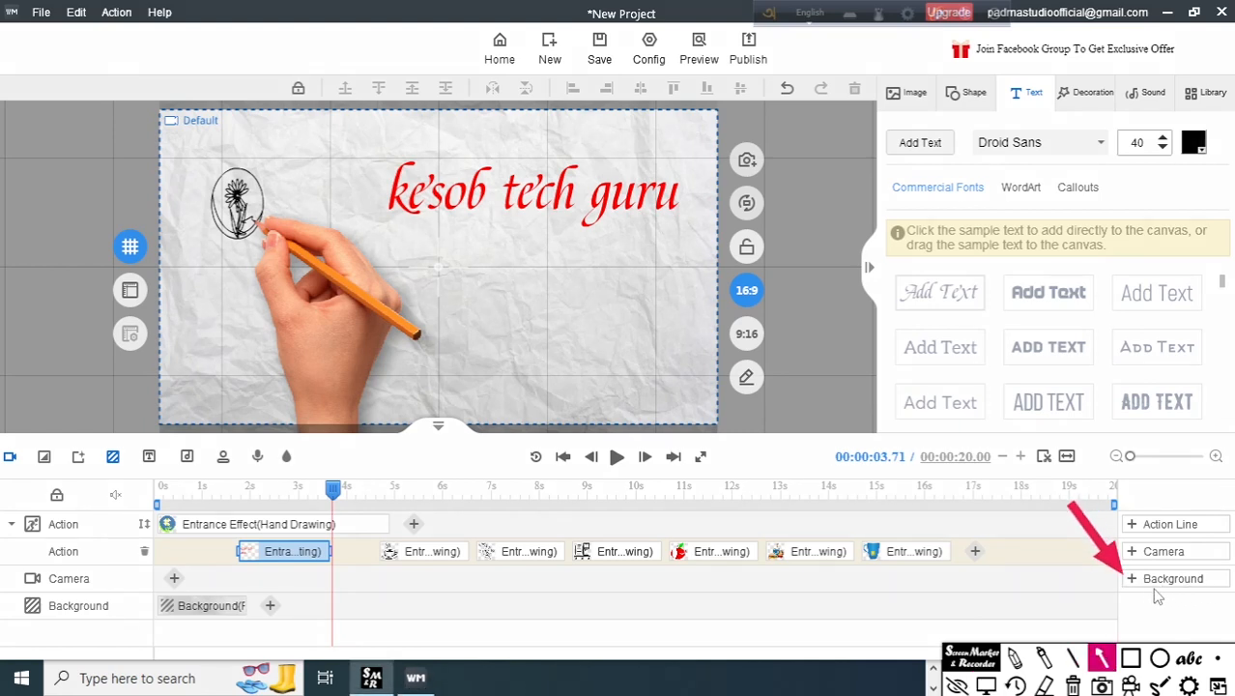
click(1073, 684)
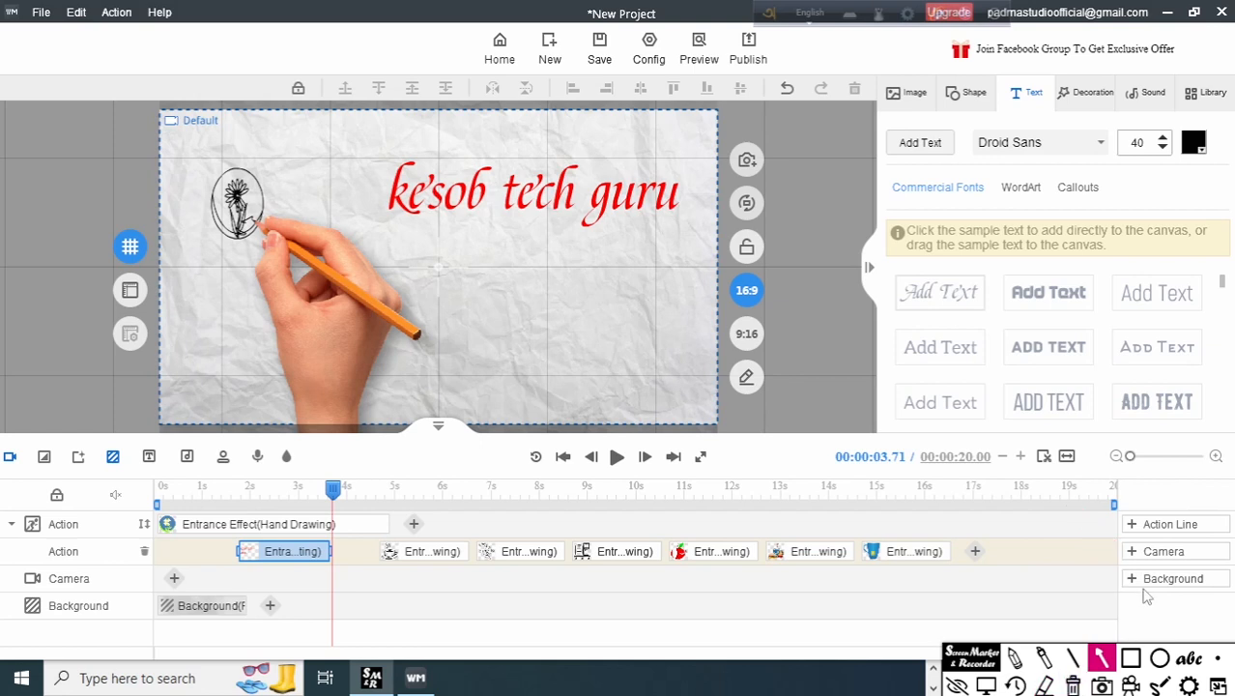
Add a second background clip at about 3.7 s and look through the Simple image backgrounds
click(1160, 578)
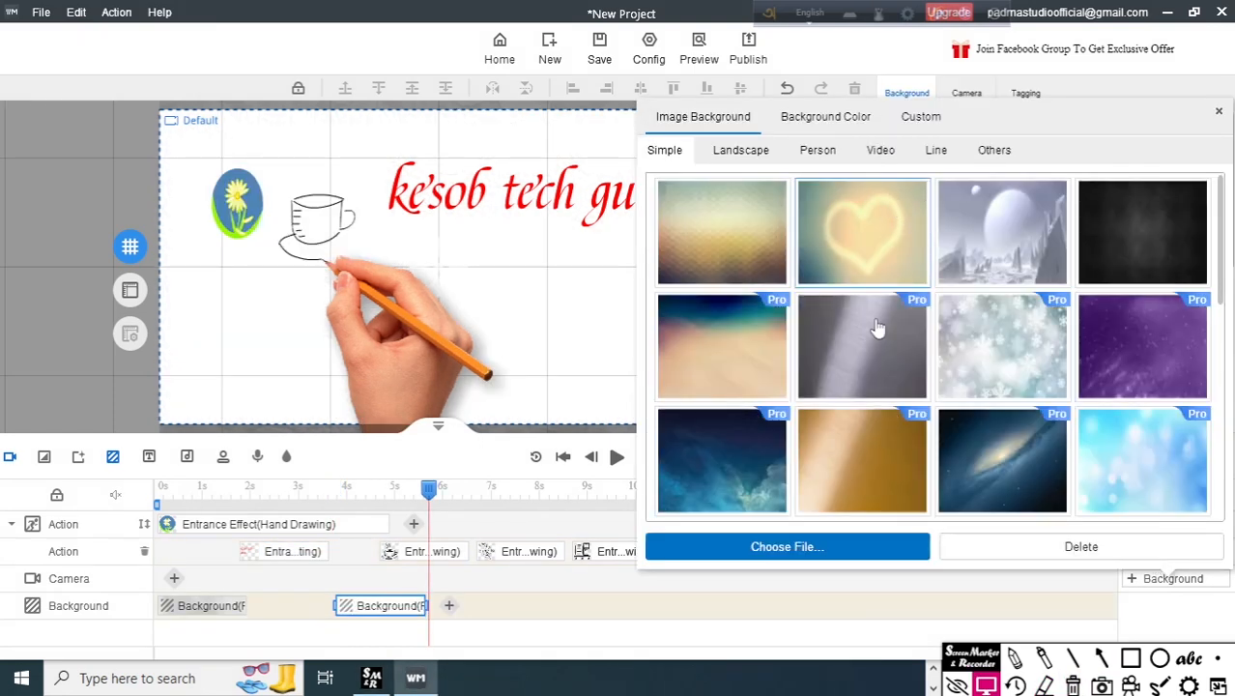
scroll(925, 331, down, 3)
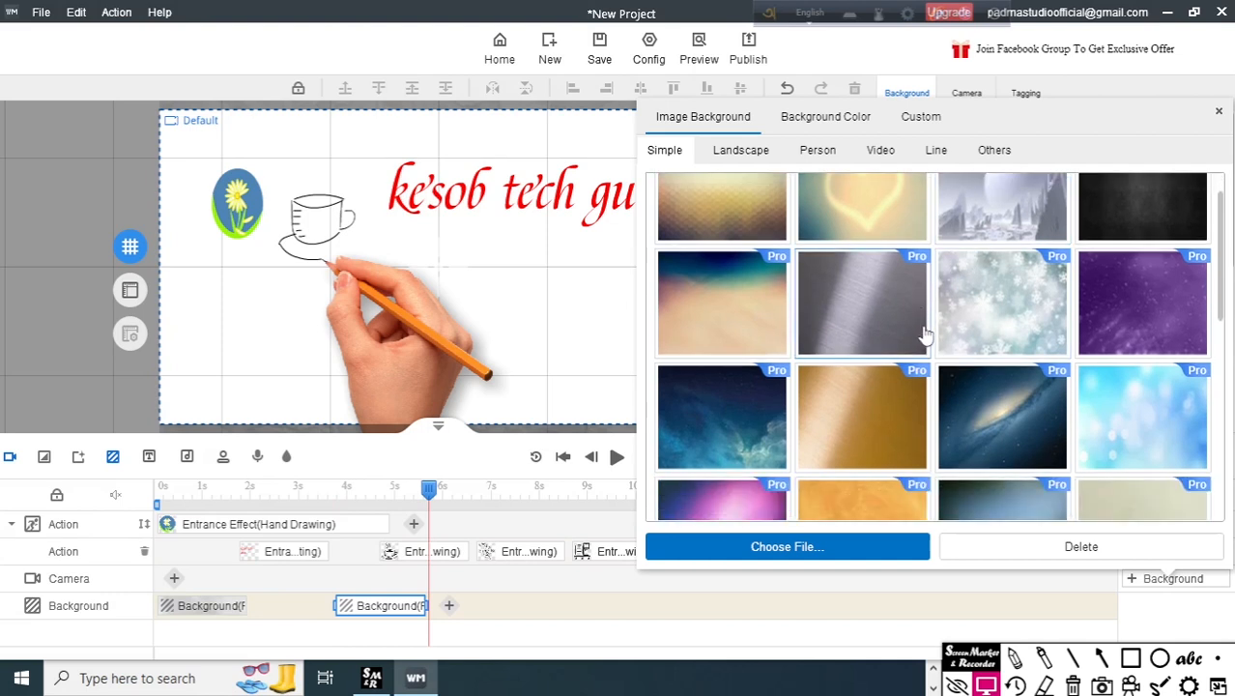
scroll(923, 333, down, 1)
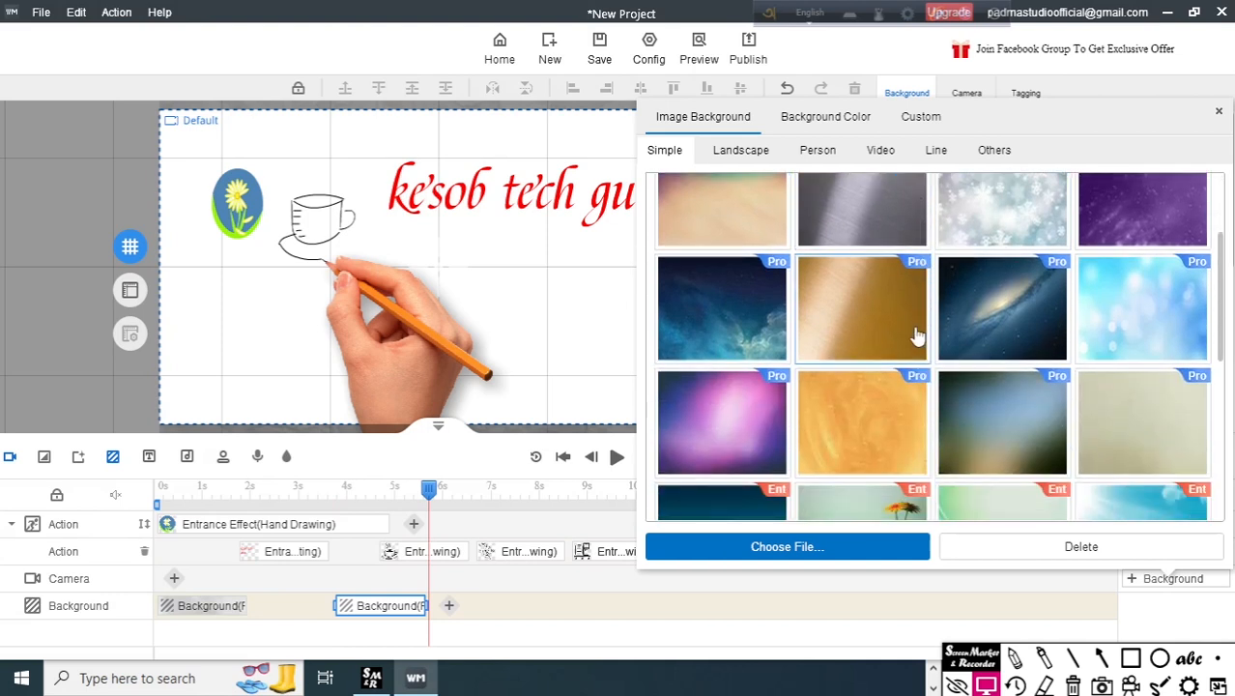
scroll(918, 335, down, 2)
scroll(918, 335, up, 5)
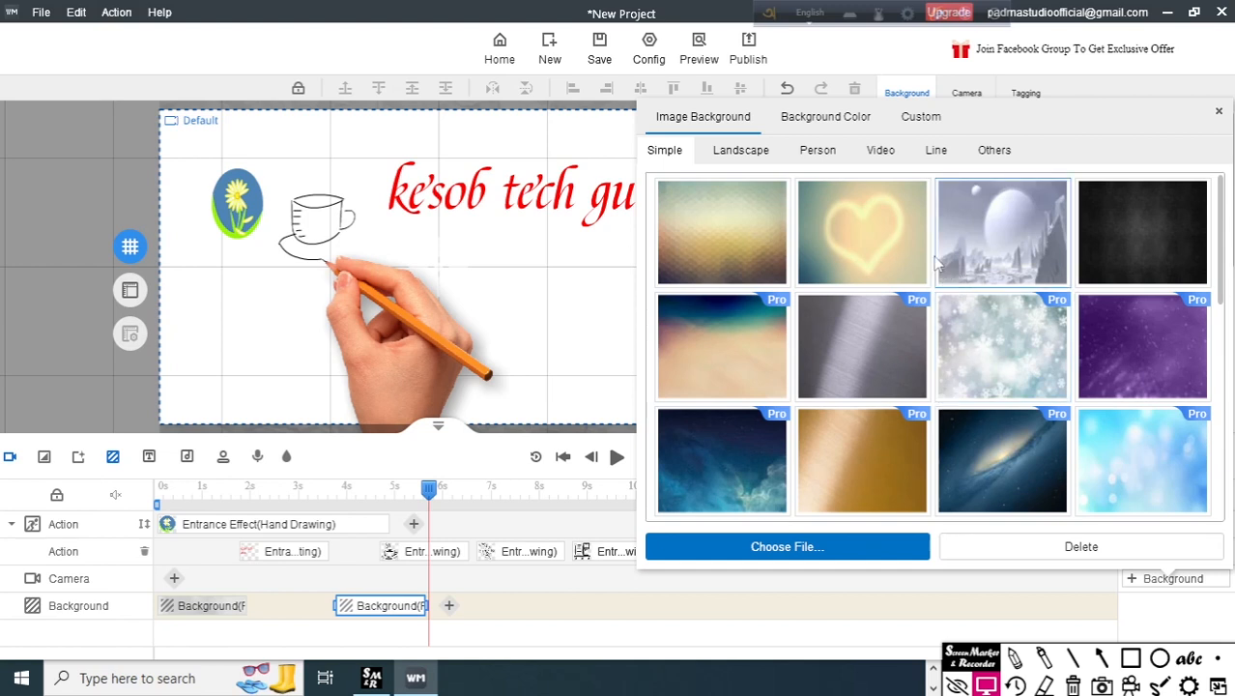
Examine the preset background colors and gradients, and close the background picker without choosing one
click(824, 122)
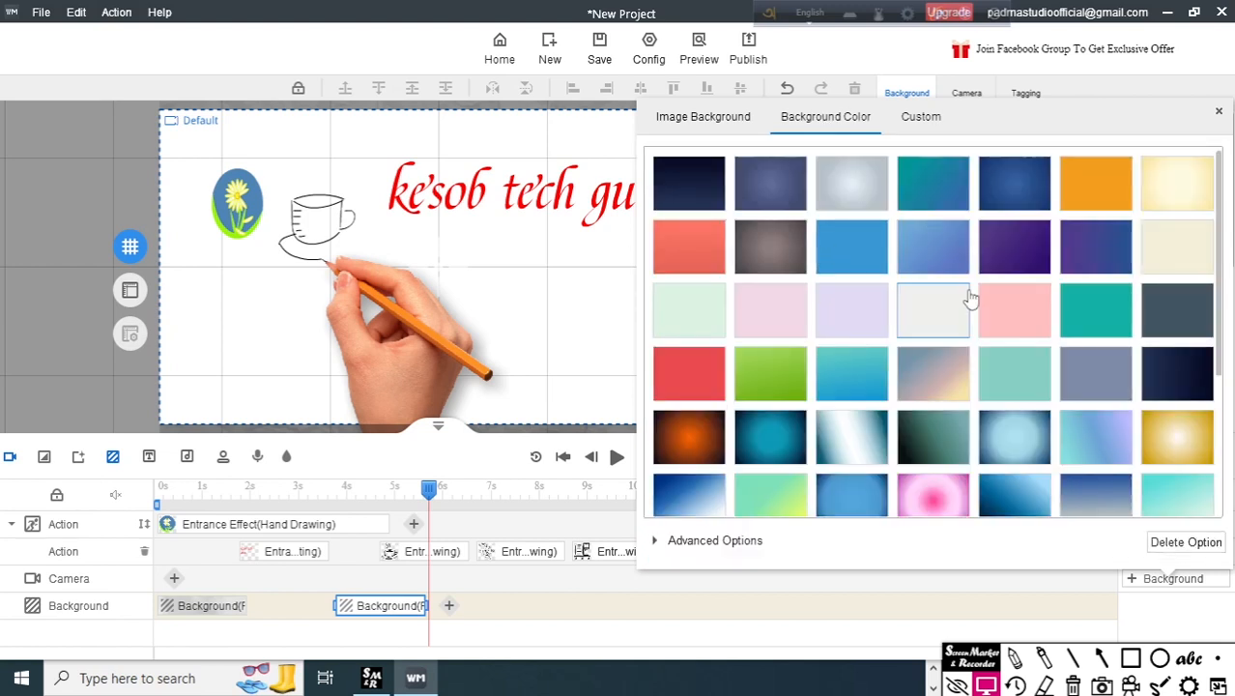
scroll(966, 295, down, 2)
scroll(964, 304, down, 3)
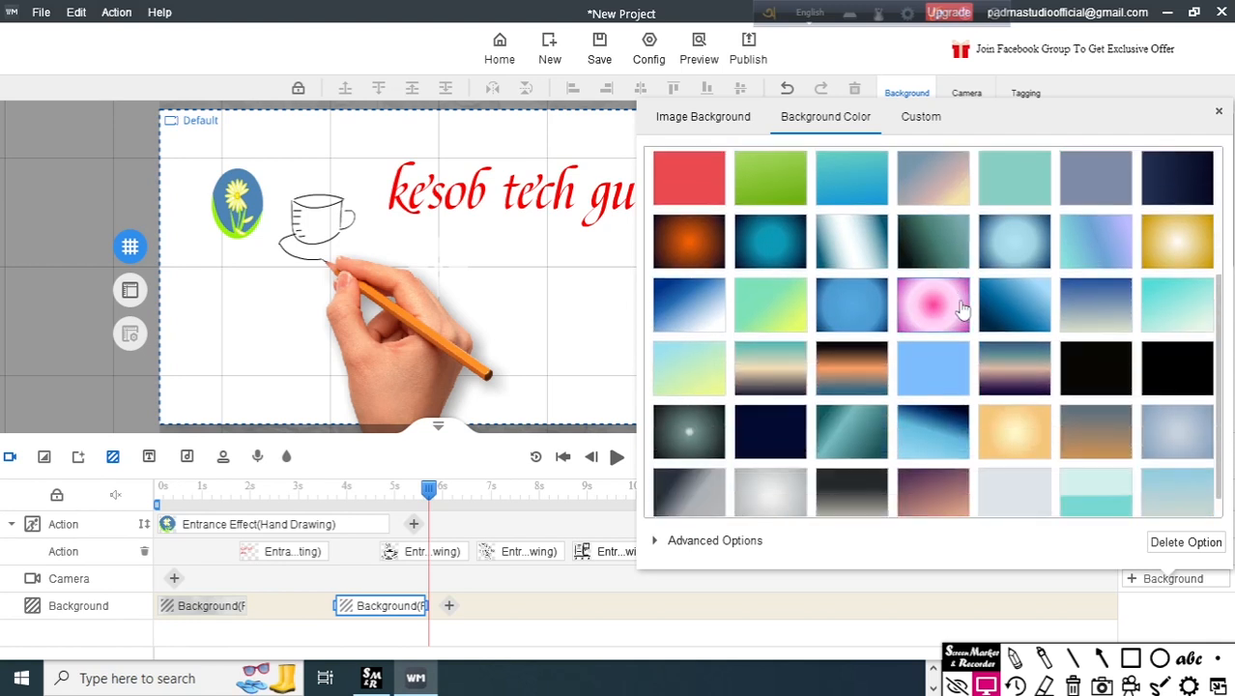
scroll(952, 273, up, 2)
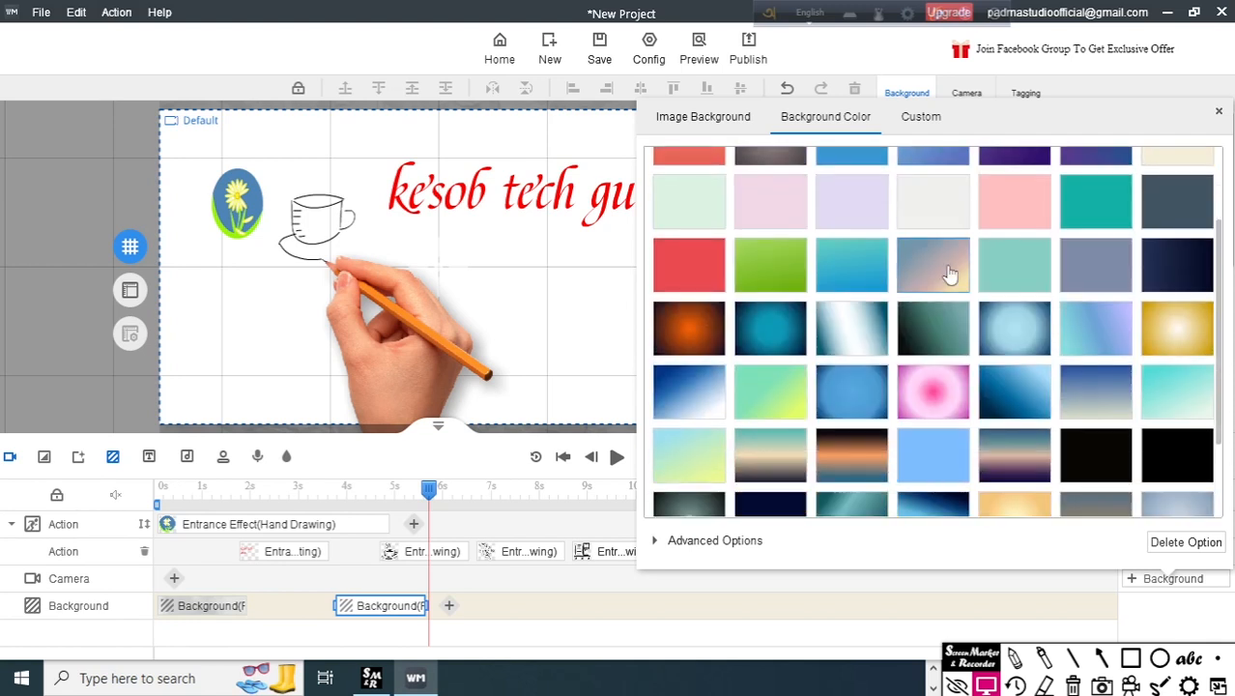
scroll(951, 272, down, 2)
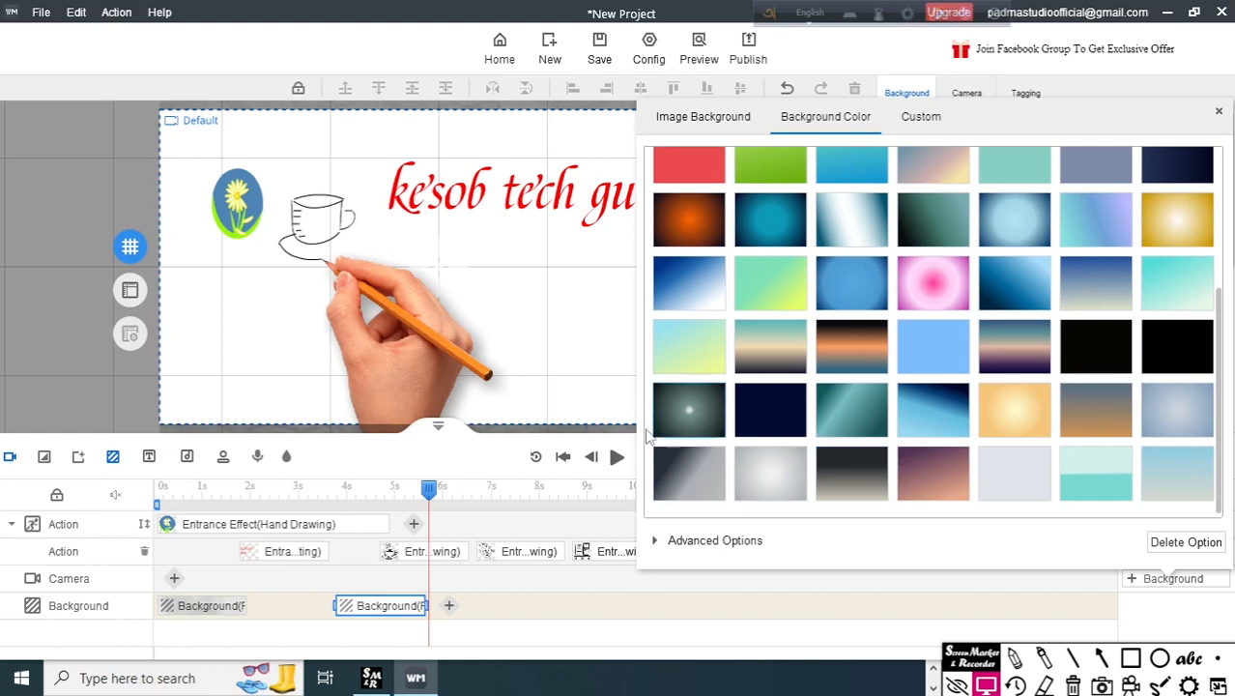
scroll(841, 426, up, 3)
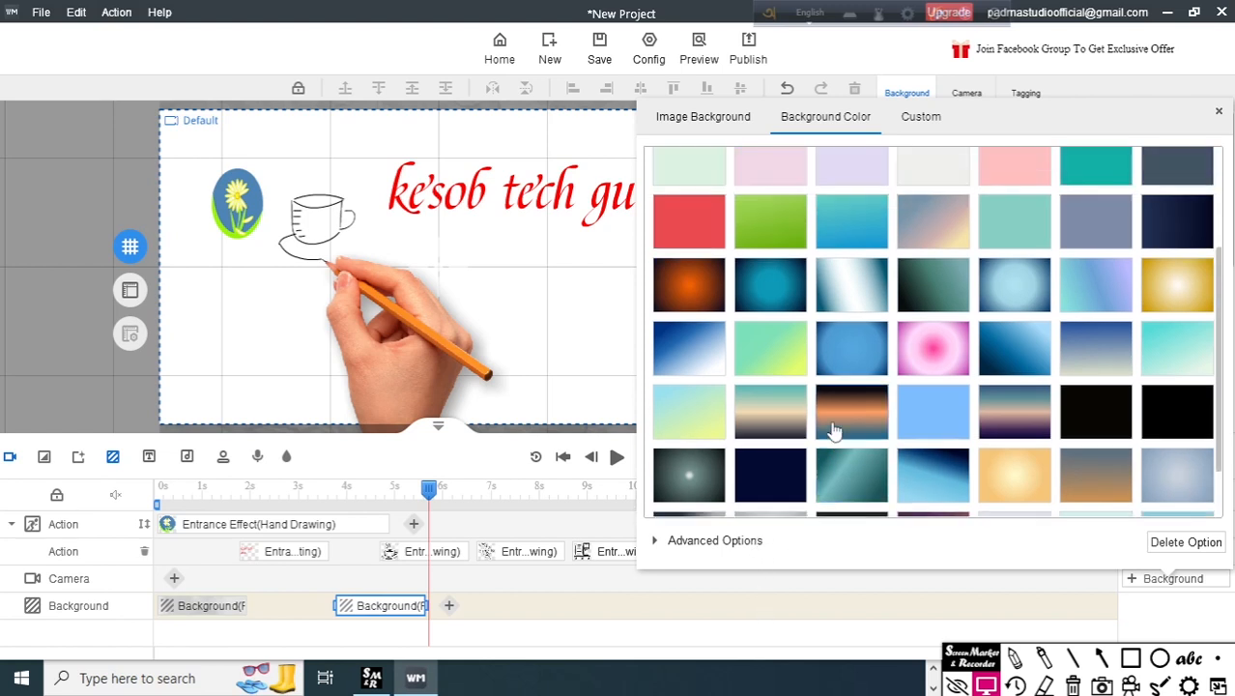
click(1220, 112)
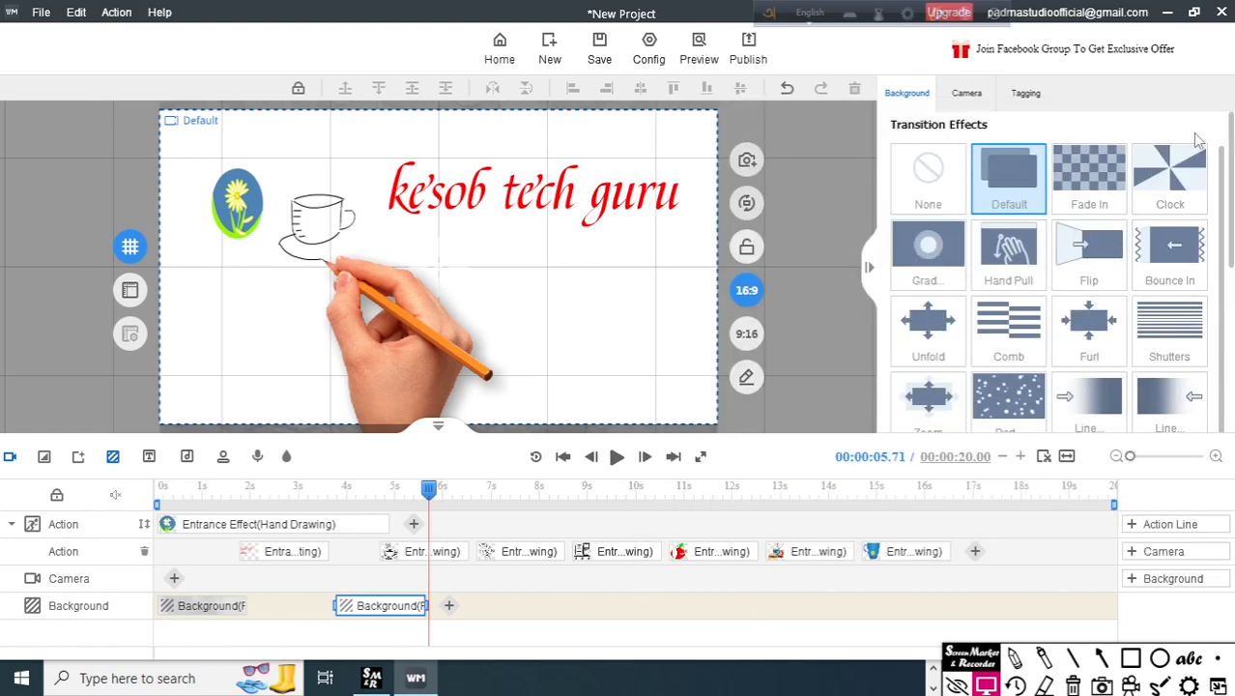
click(839, 182)
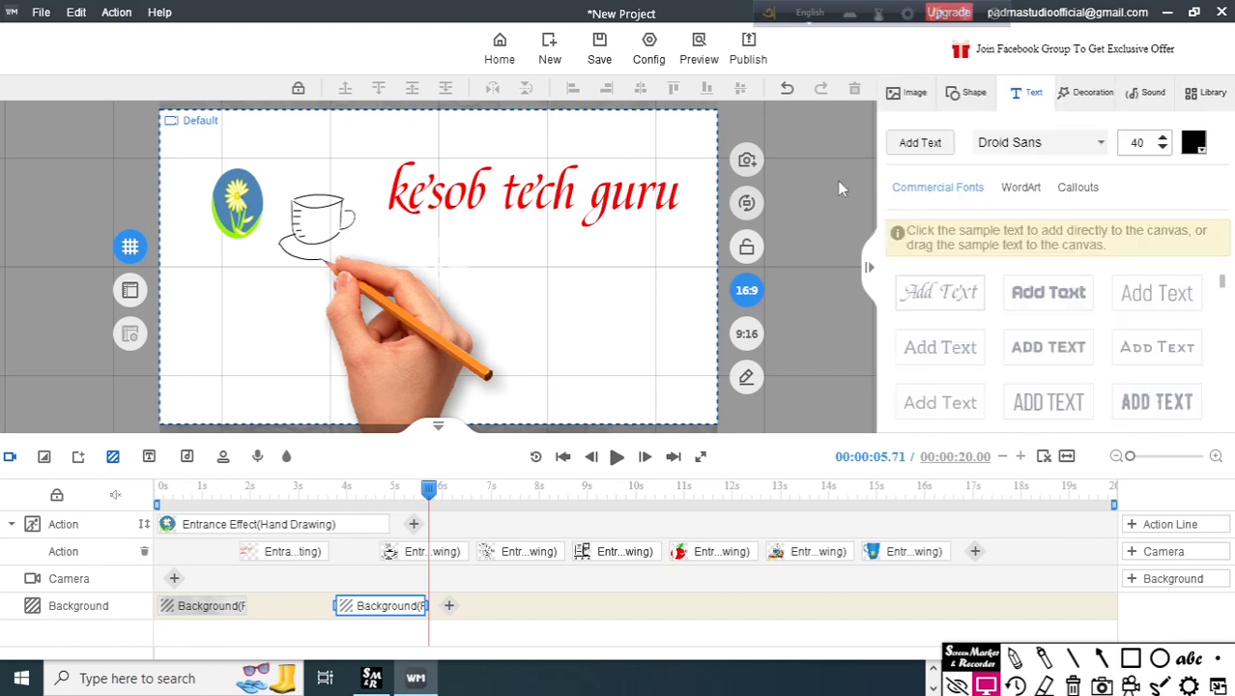
Retime the text to follow the daisy on the first action line and the coffee cup to start at 6.6 s, previewing the handwriting
click(292, 551)
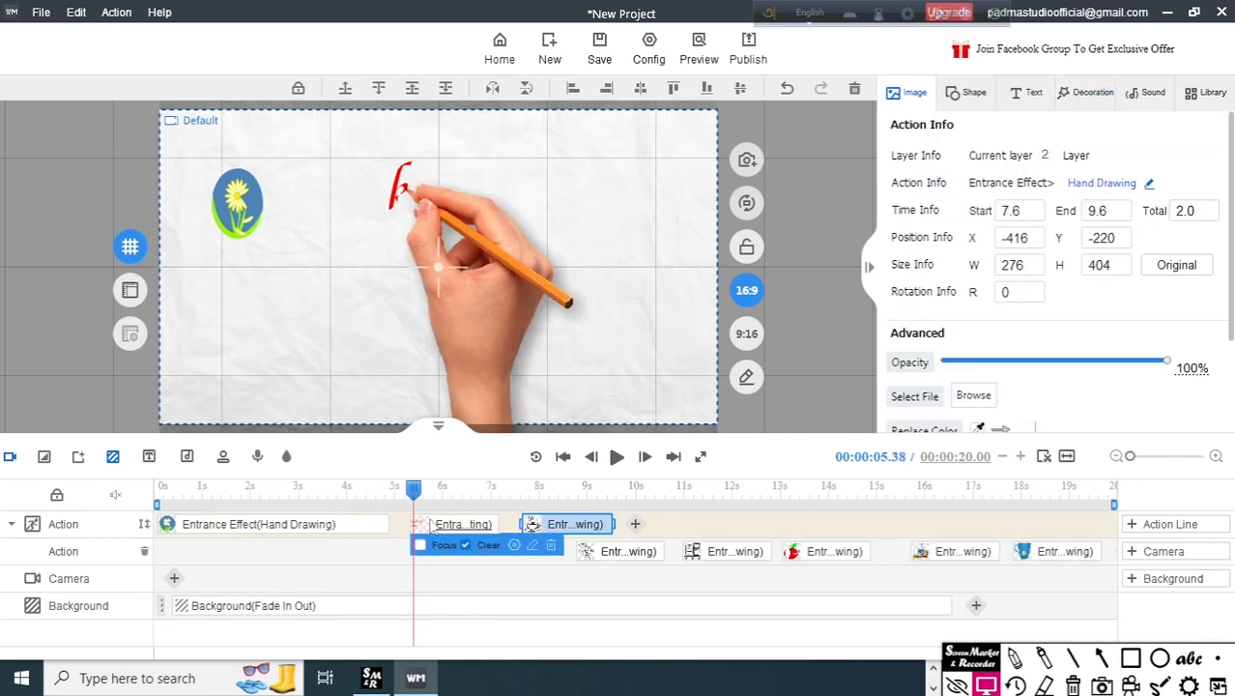
key(space)
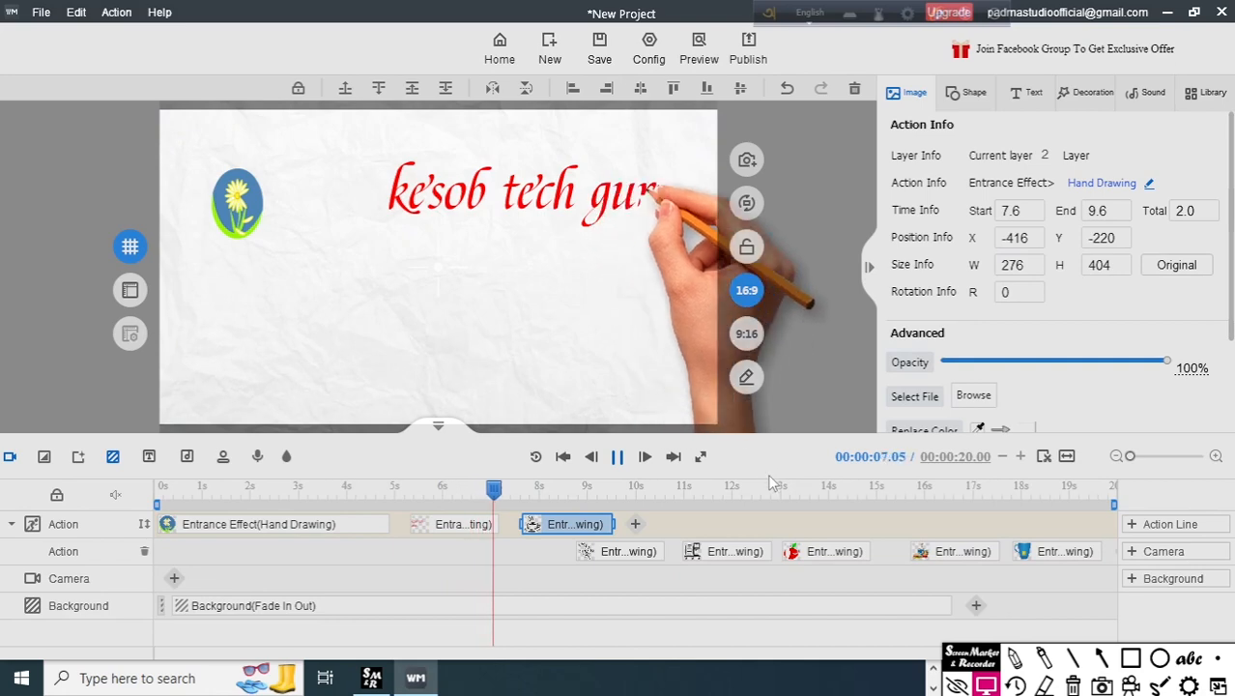
key(space)
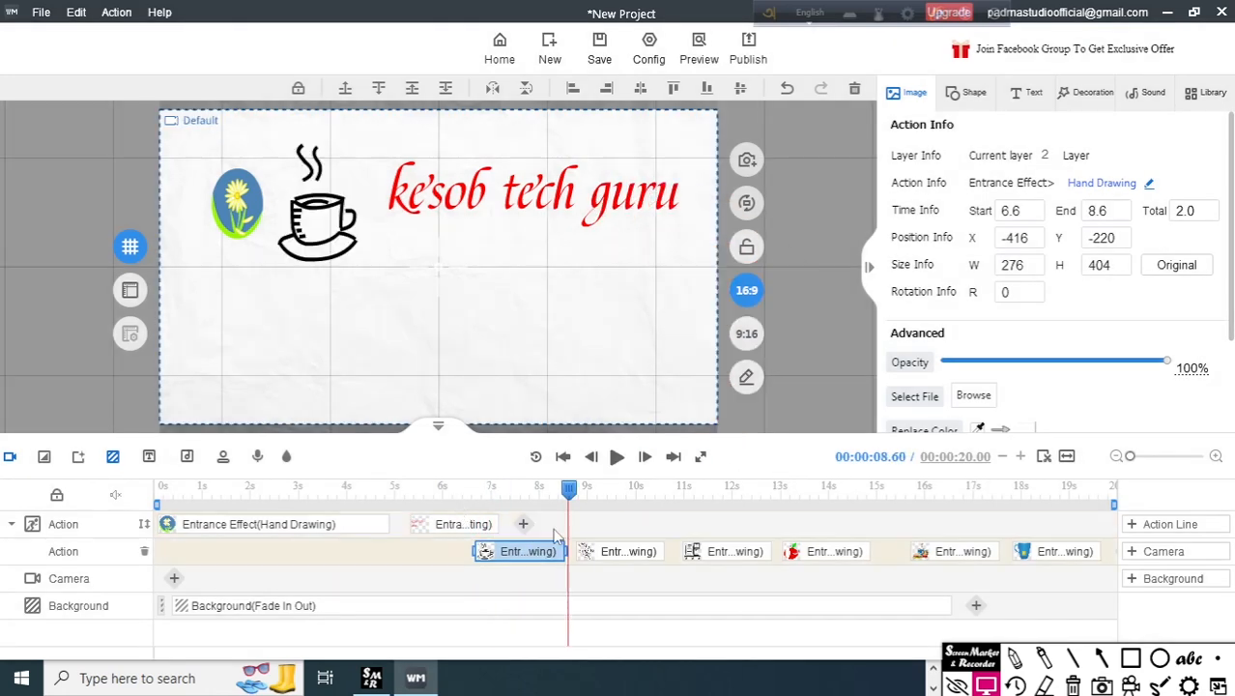
drag(574, 491, 450, 491)
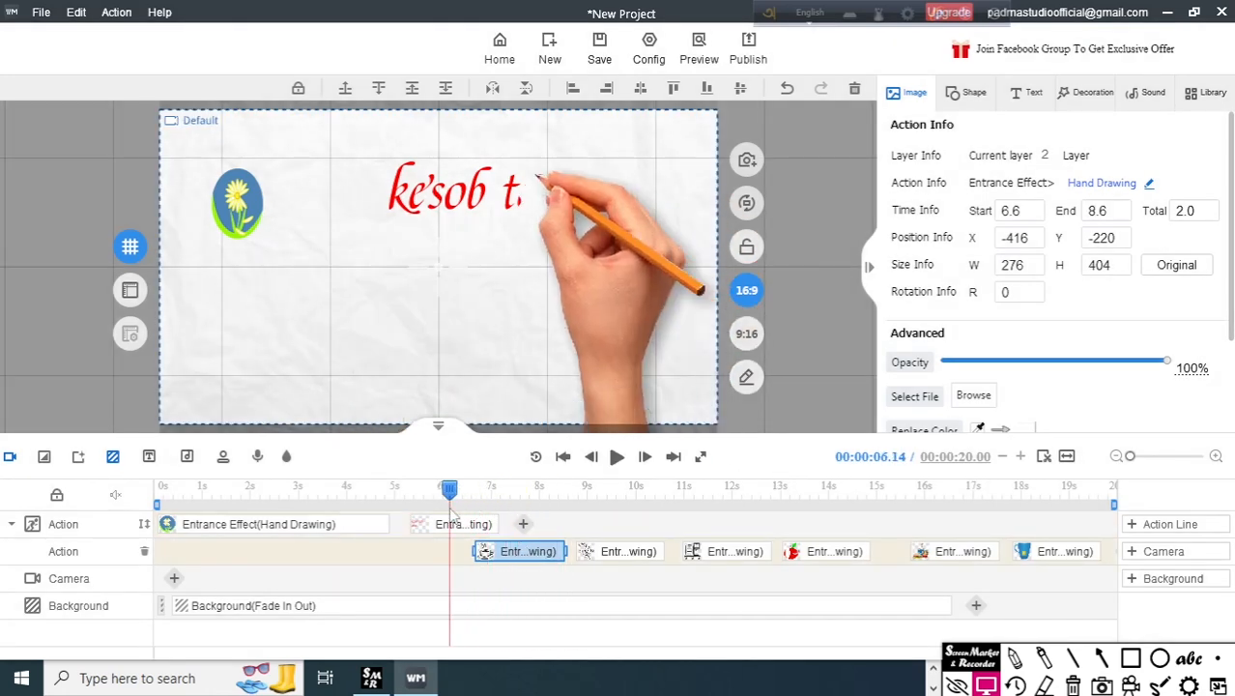
Move the coffee cup clip on the second action line to start at 2.6 s, and preview the animation from the beginning
mouse_move(519, 559)
drag(519, 558, 326, 553)
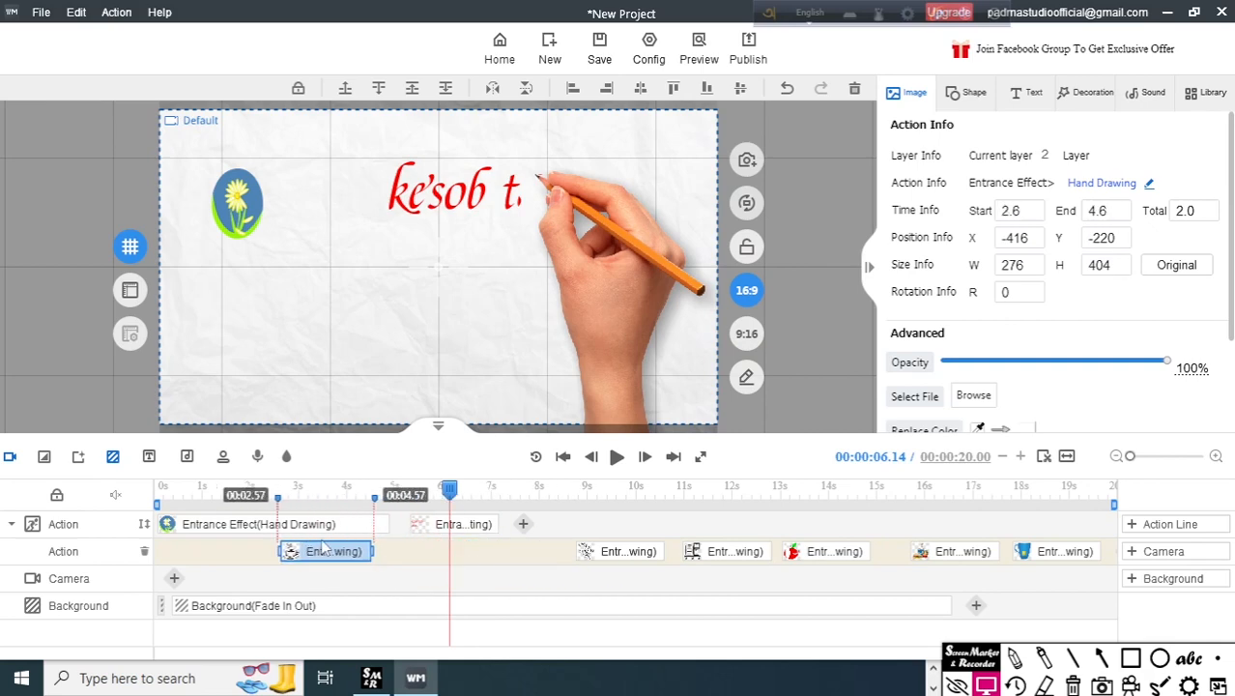
click(522, 526)
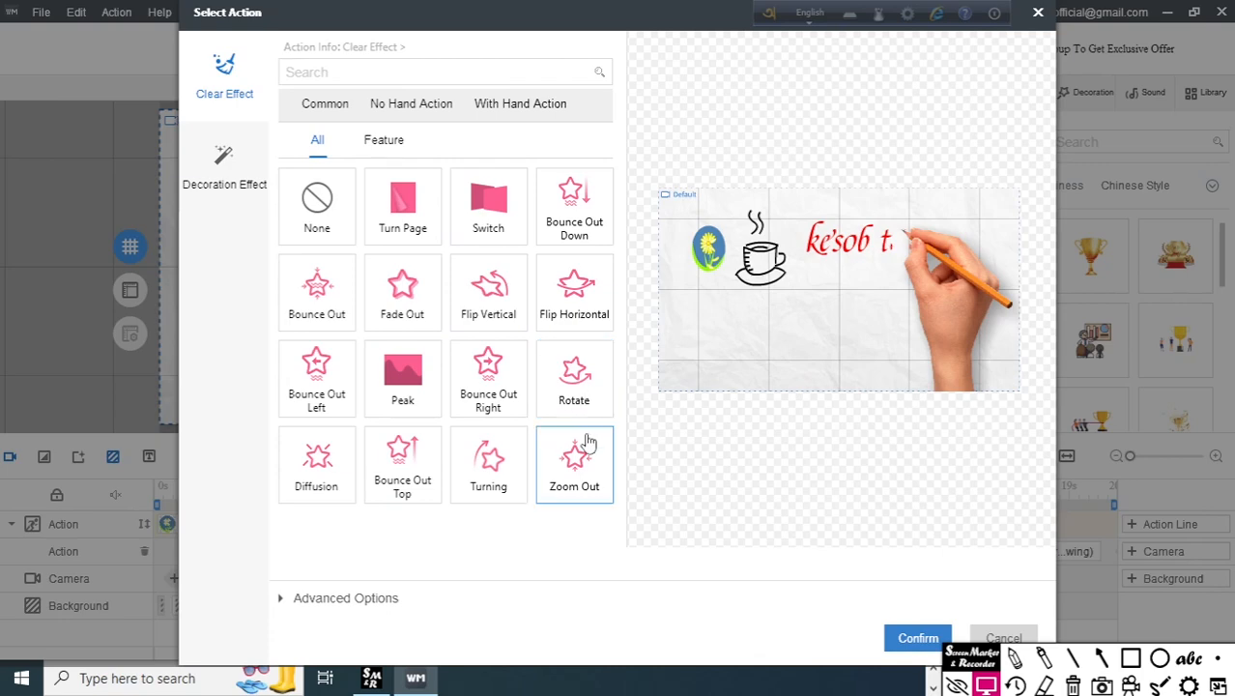
click(1038, 12)
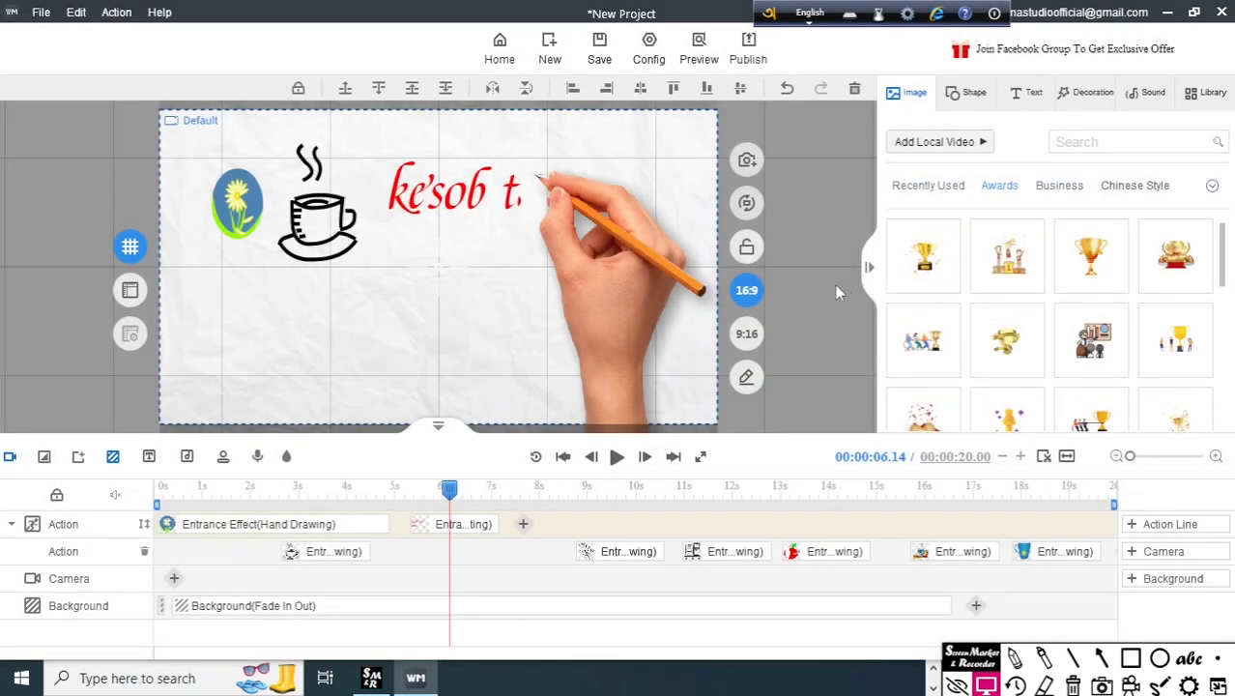
drag(449, 490, 165, 510)
click(617, 457)
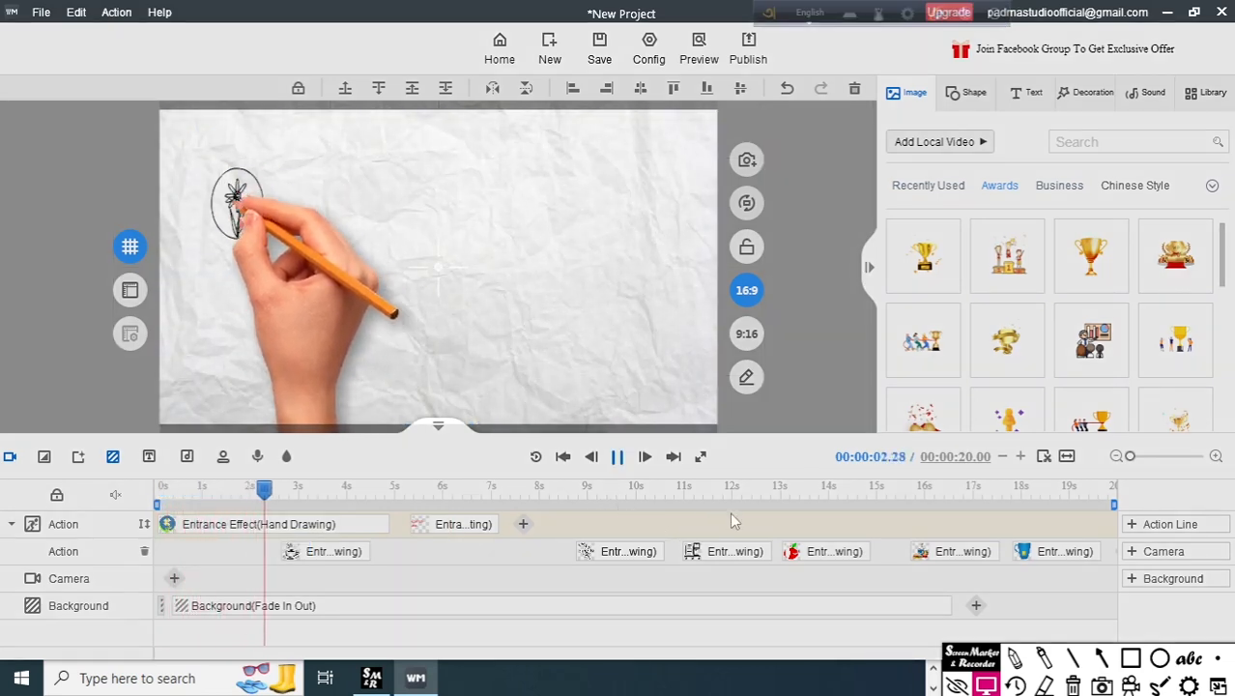
key(space)
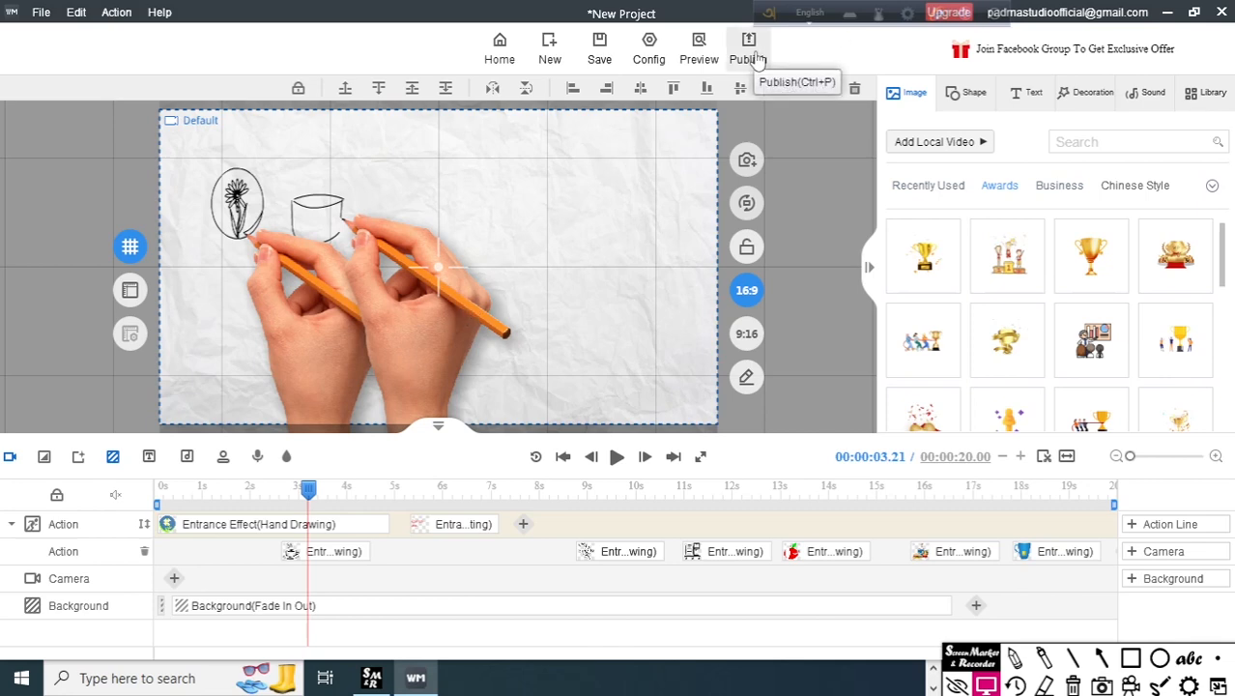
Publish the project as a 576P MP4 video at 30 fps, and close the publishing dialog and the editor
click(757, 59)
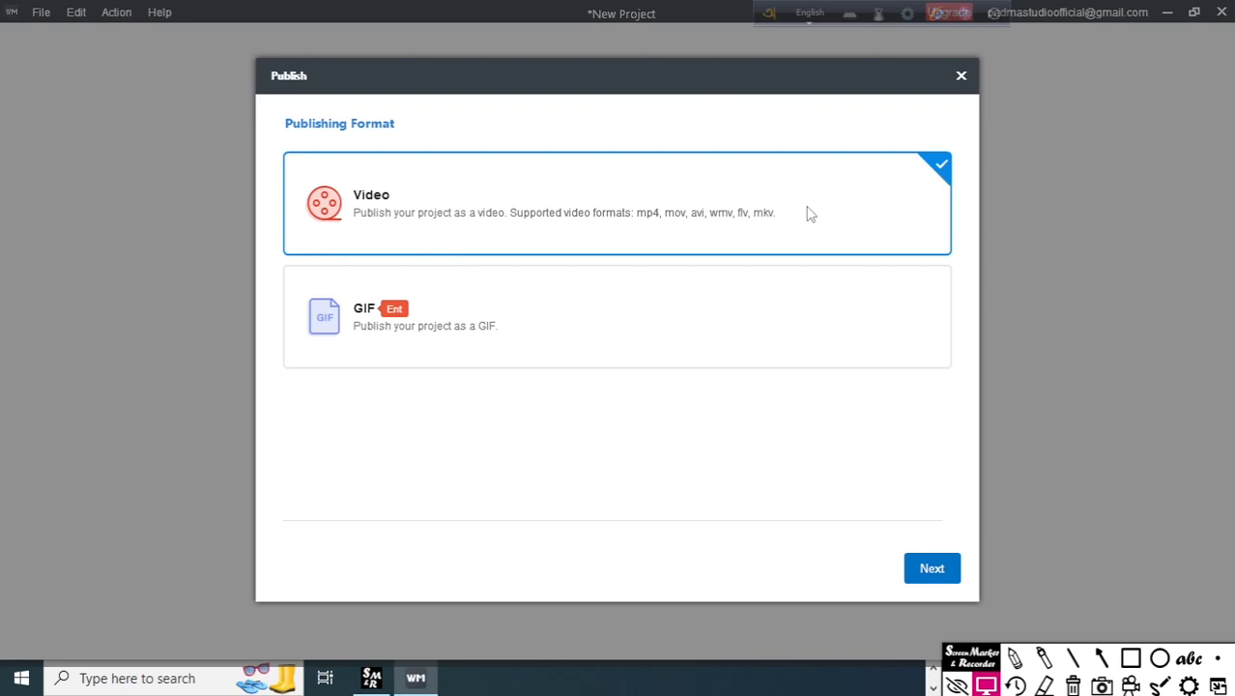
click(938, 570)
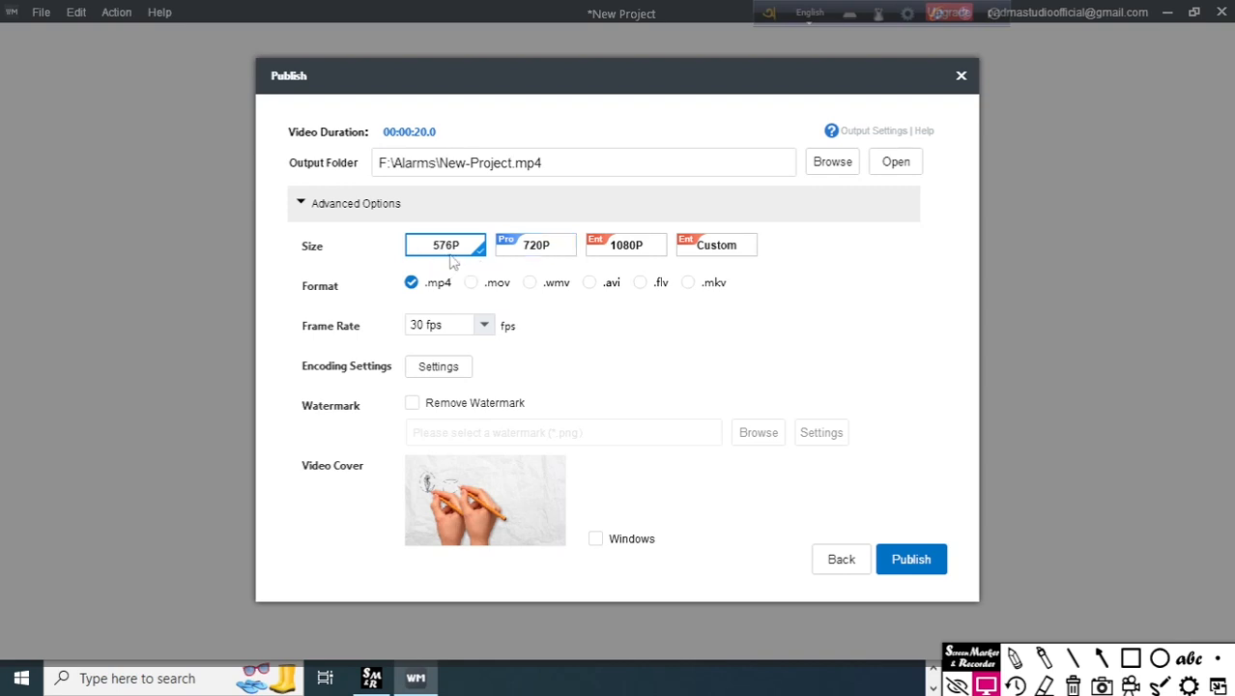
click(484, 327)
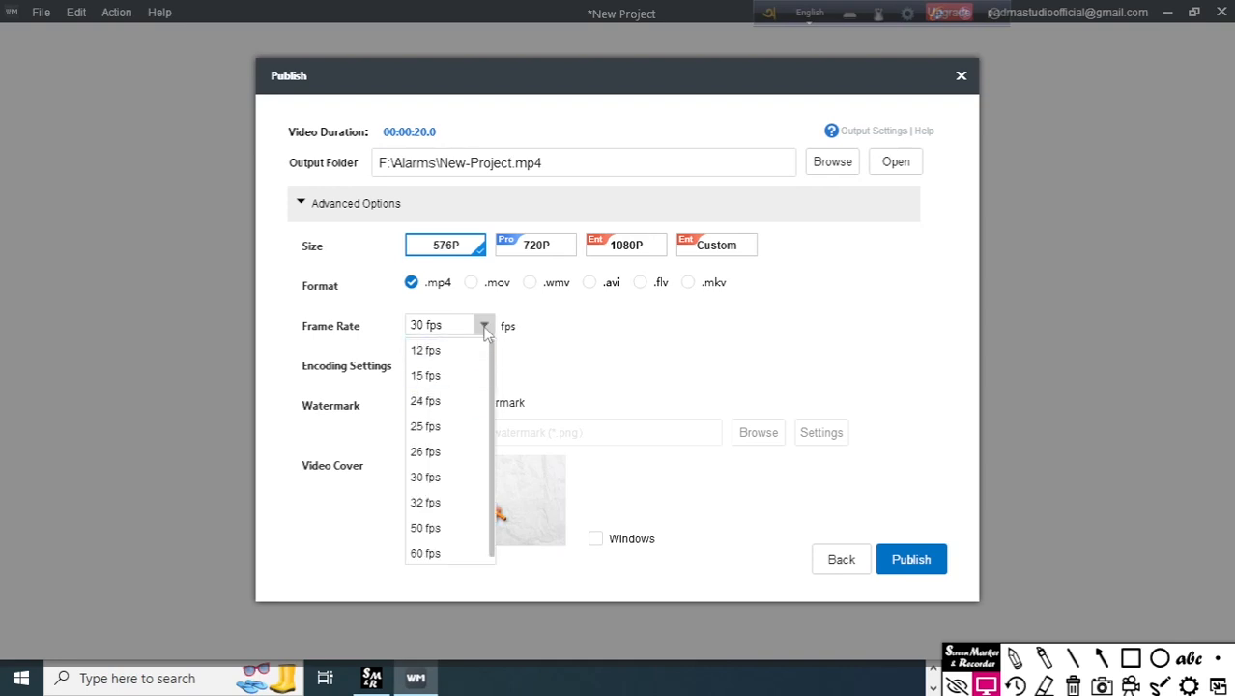
click(485, 327)
click(484, 328)
click(559, 333)
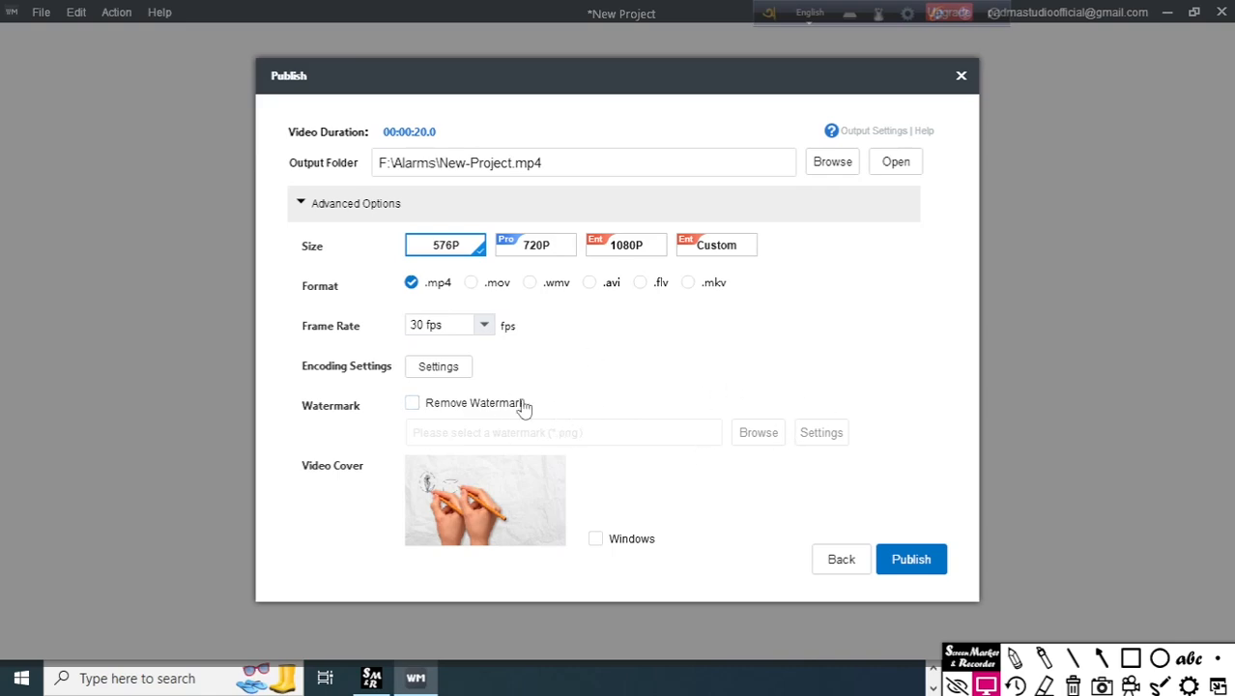
click(934, 566)
click(712, 382)
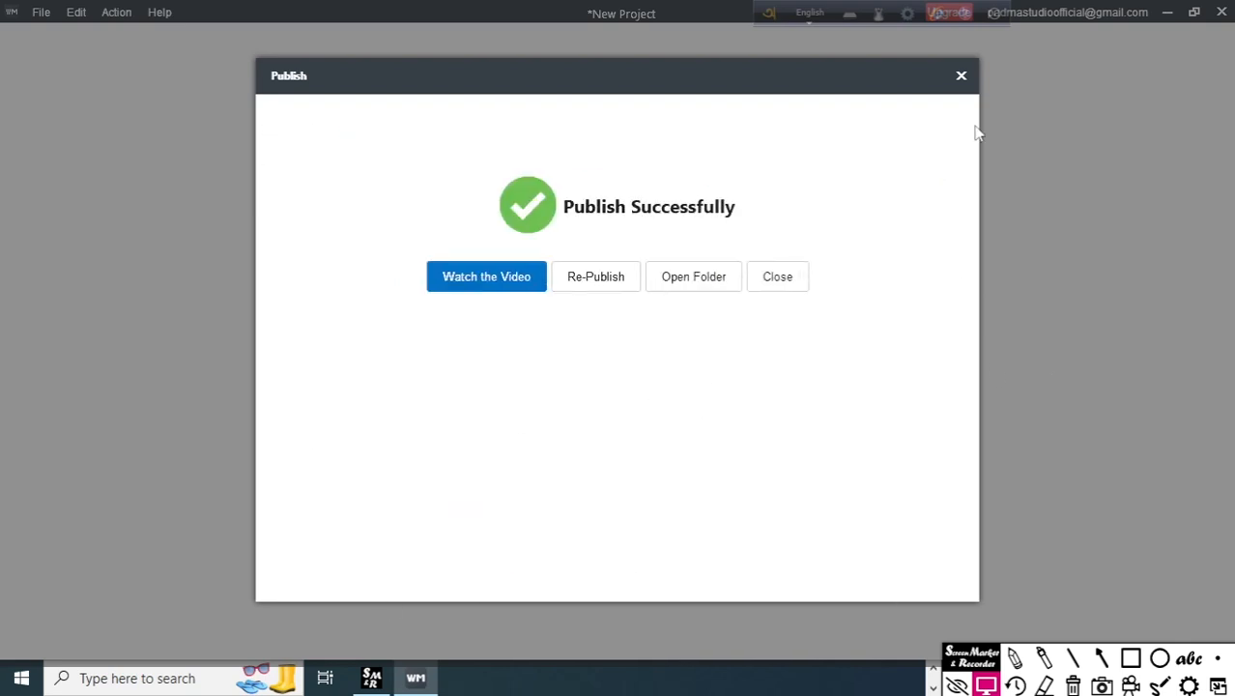
click(962, 76)
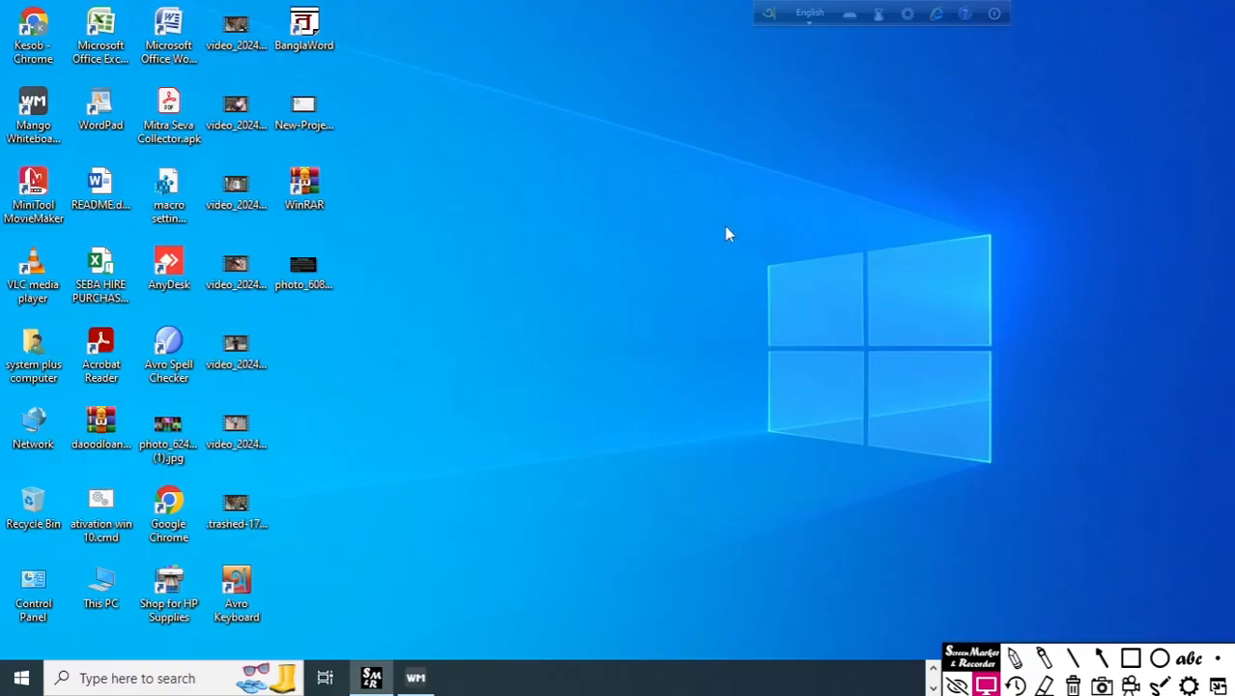
Watch part of the published New-Project video from the desktop, pause it and return to the desktop
double_click(300, 108)
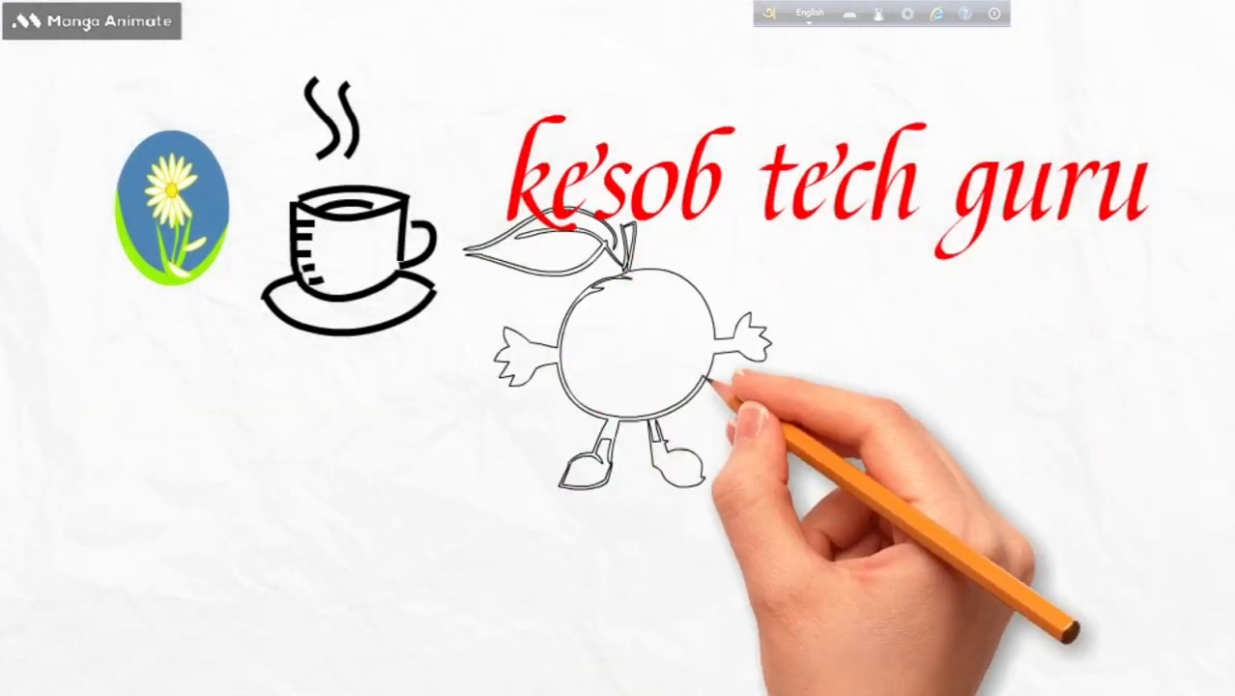
click(827, 293)
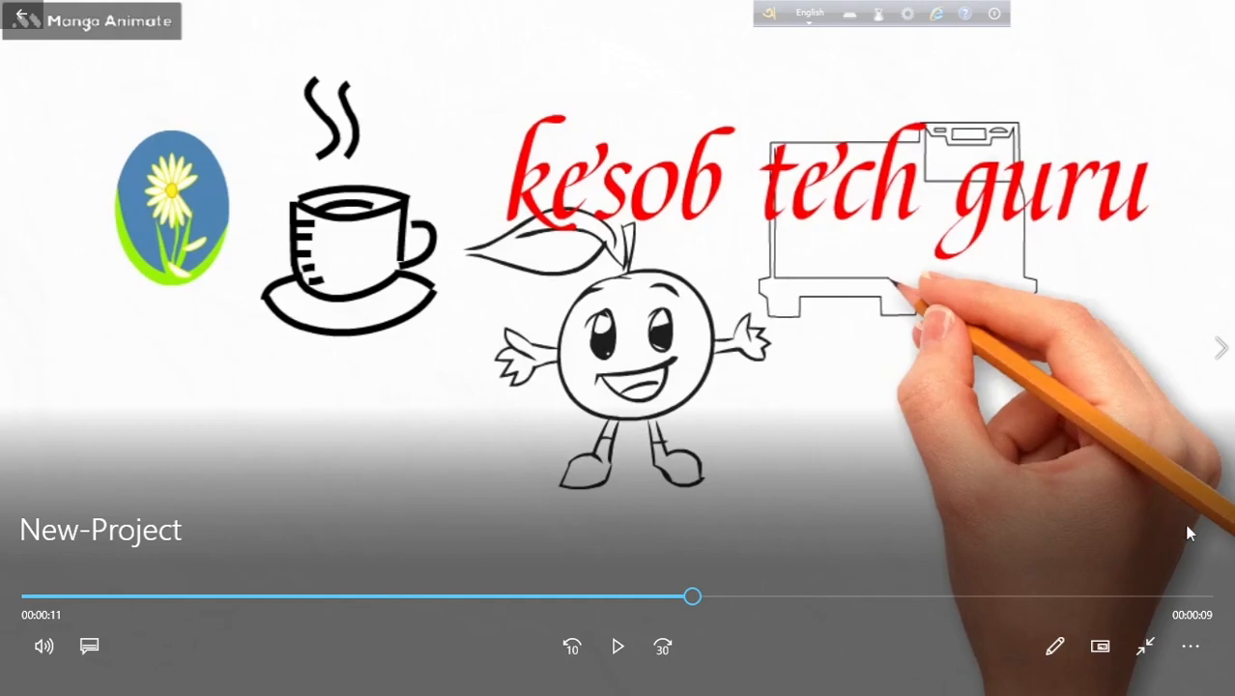
click(1144, 647)
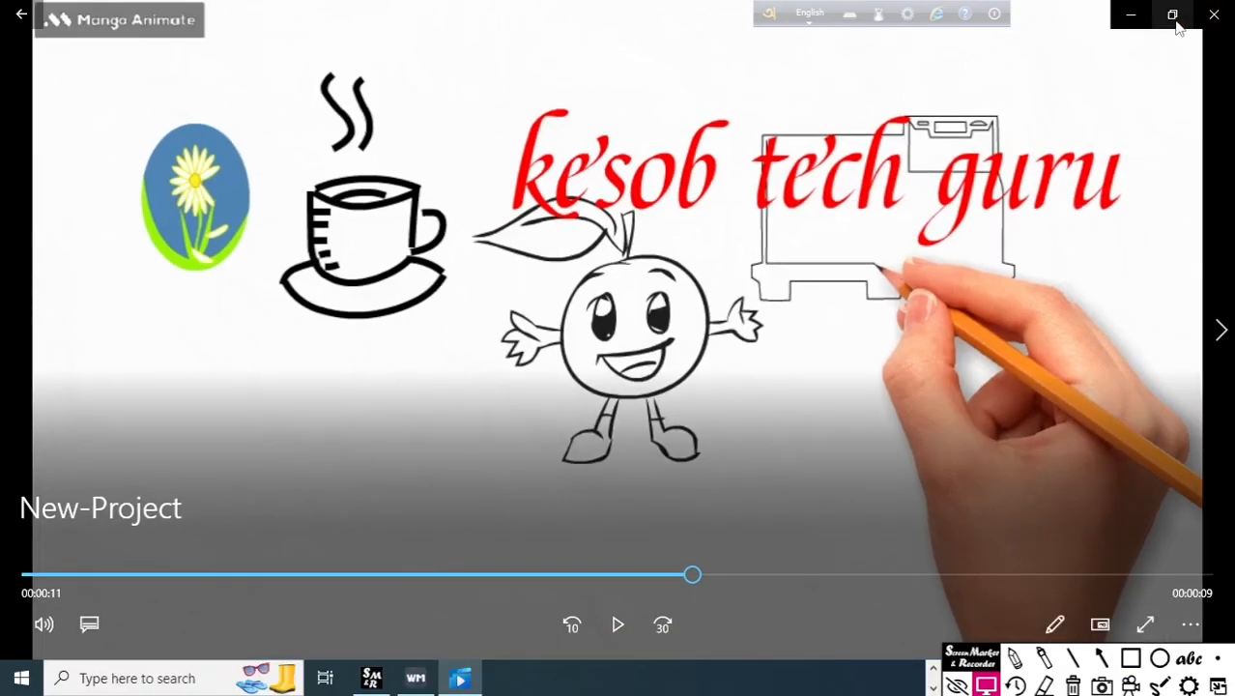
click(1129, 11)
right_click(670, 198)
click(718, 250)
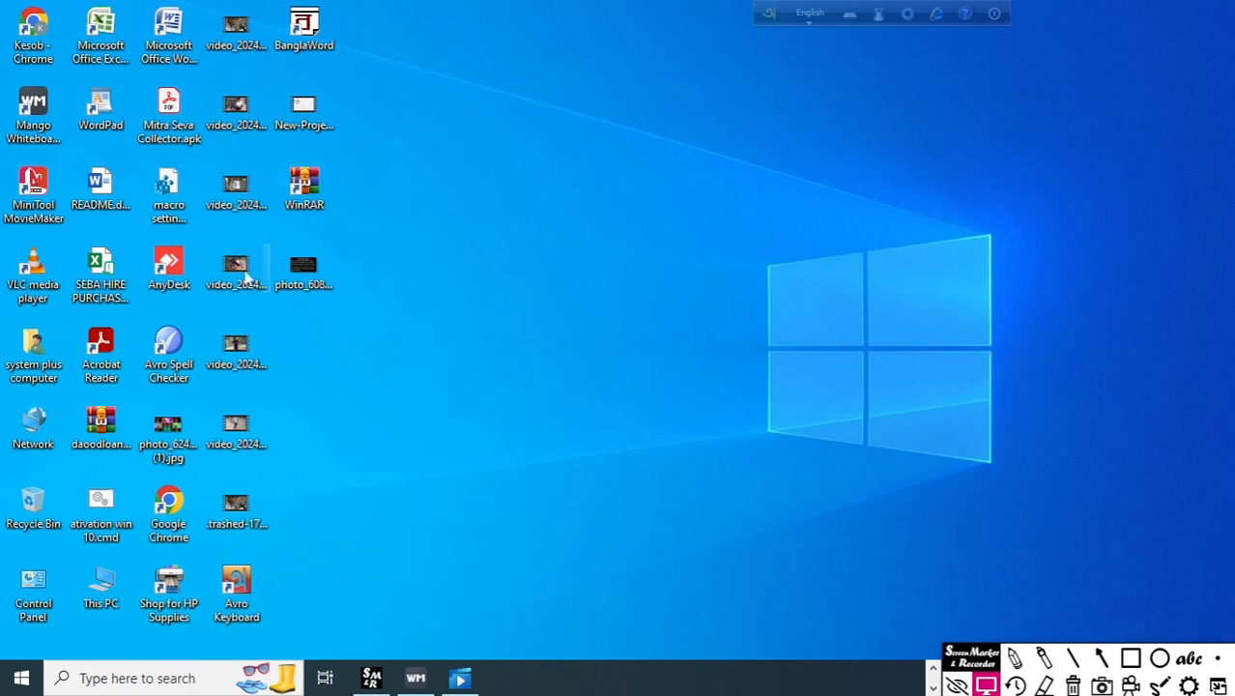
Switch to MiniTool MovieMaker, import New-Project.mp4 from the Desktop and place it on the video track
double_click(34, 193)
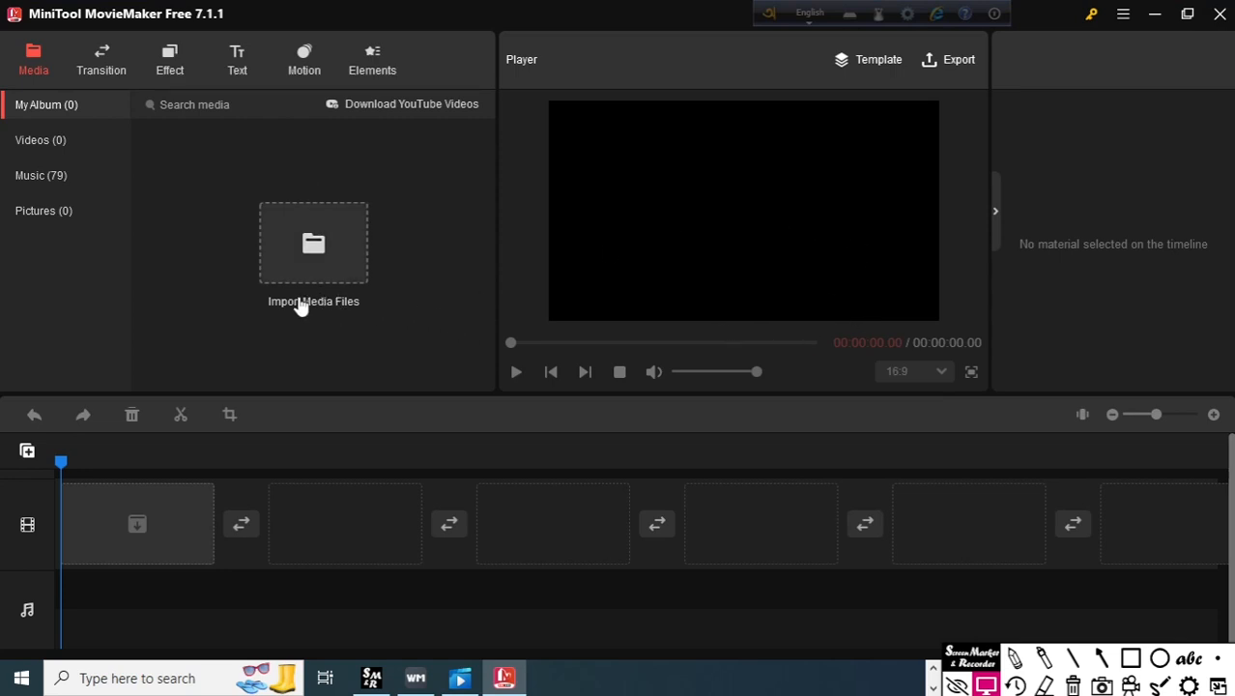
click(317, 256)
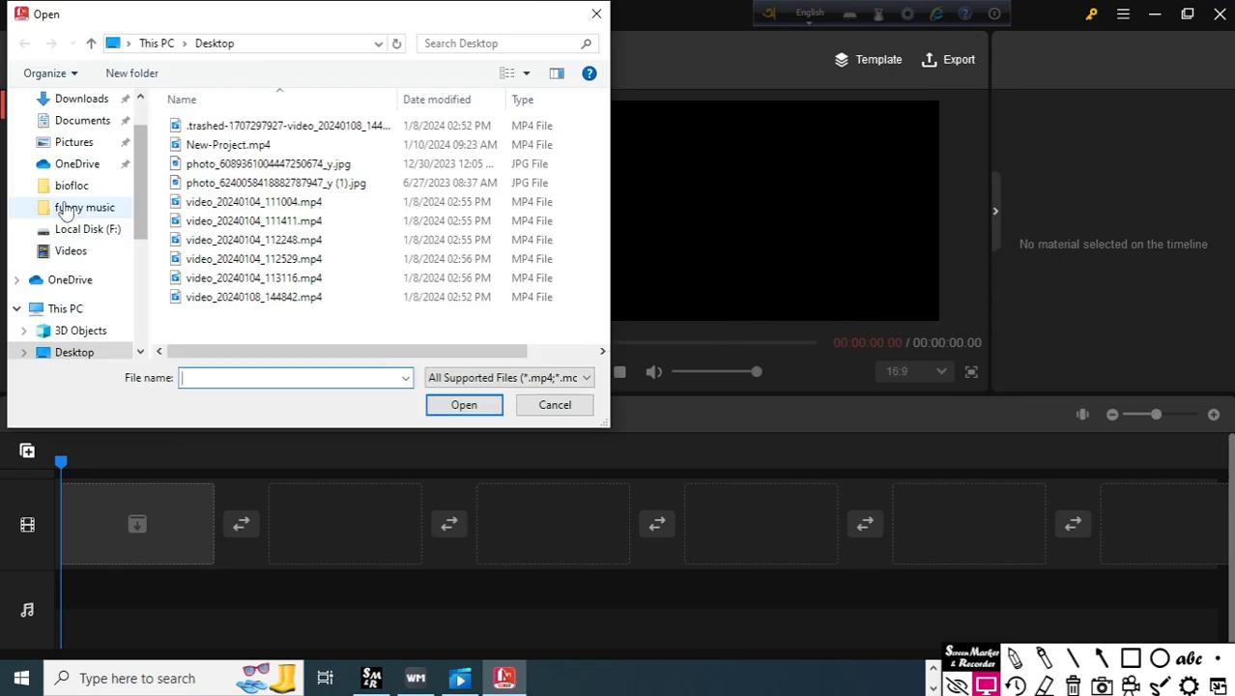
scroll(77, 184, up, 1)
click(87, 140)
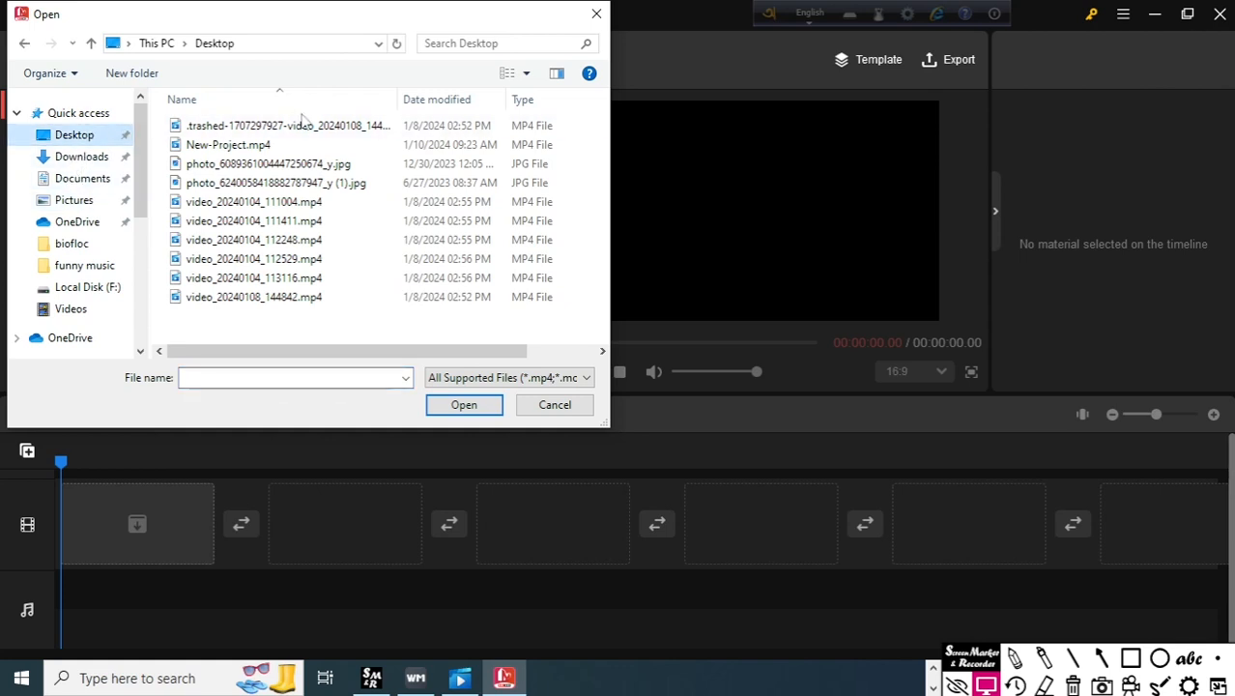
double_click(305, 144)
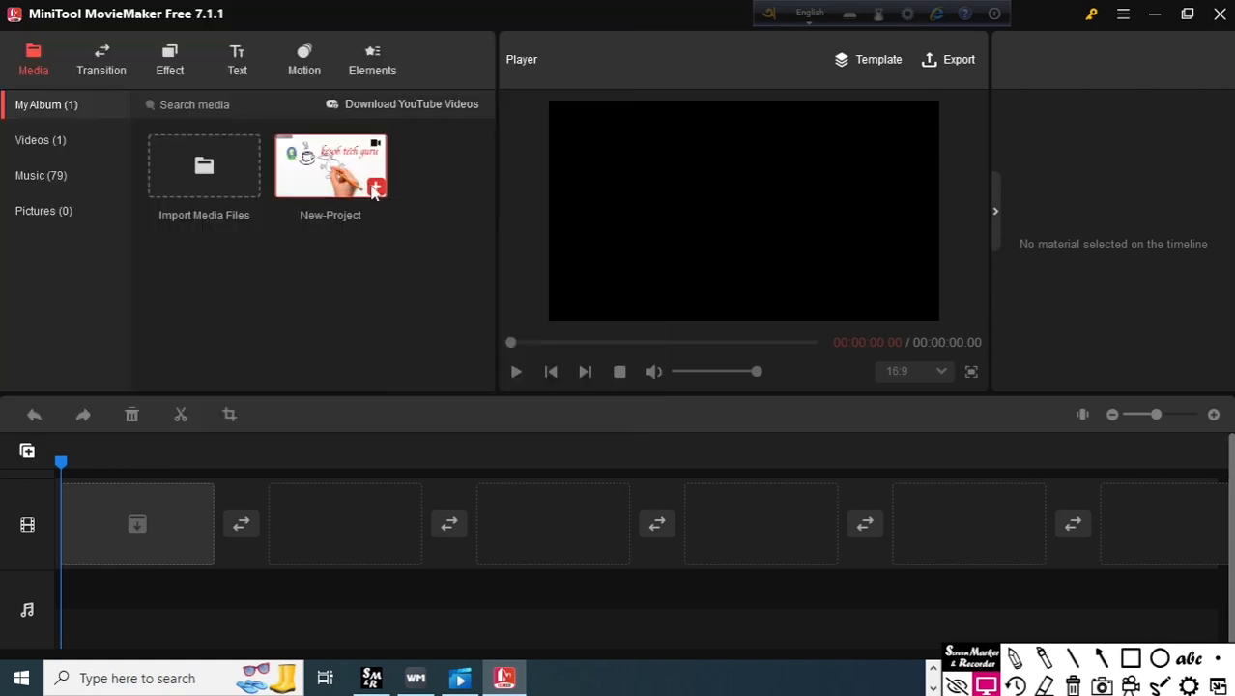
drag(332, 174, 137, 523)
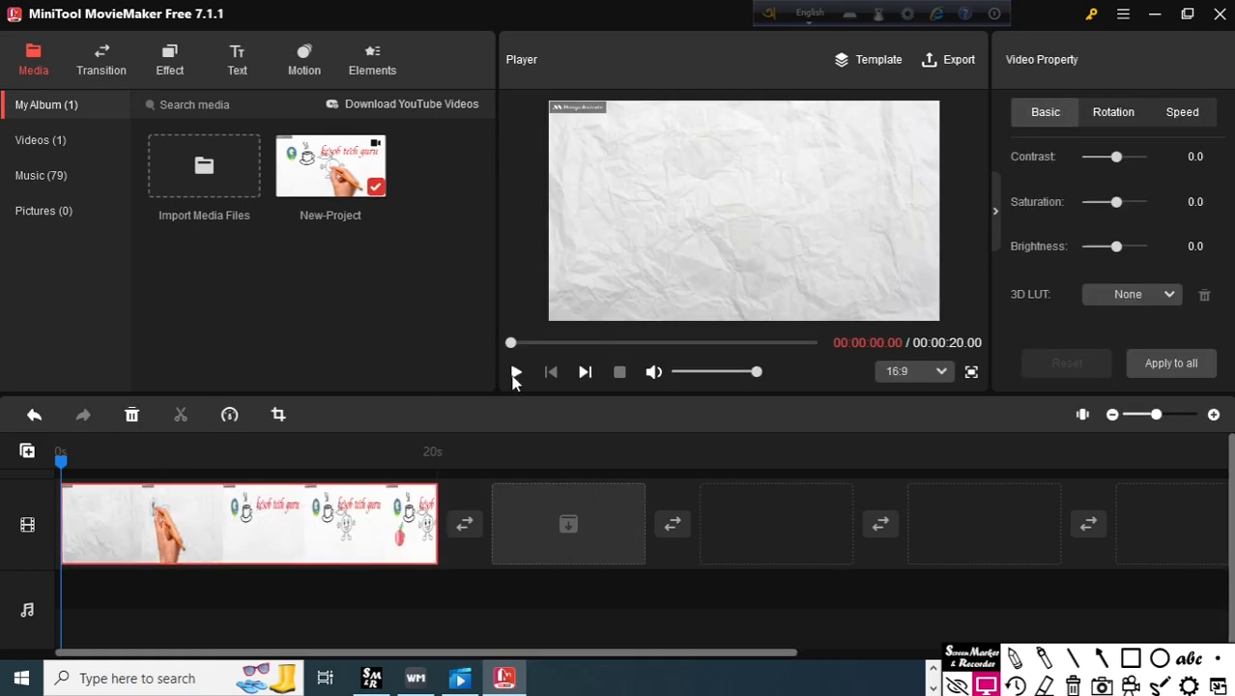
Play the first 3 seconds of the clip and mark its Mango Animate watermark with a temporary on-screen arrow, clearing the arrow again
click(515, 373)
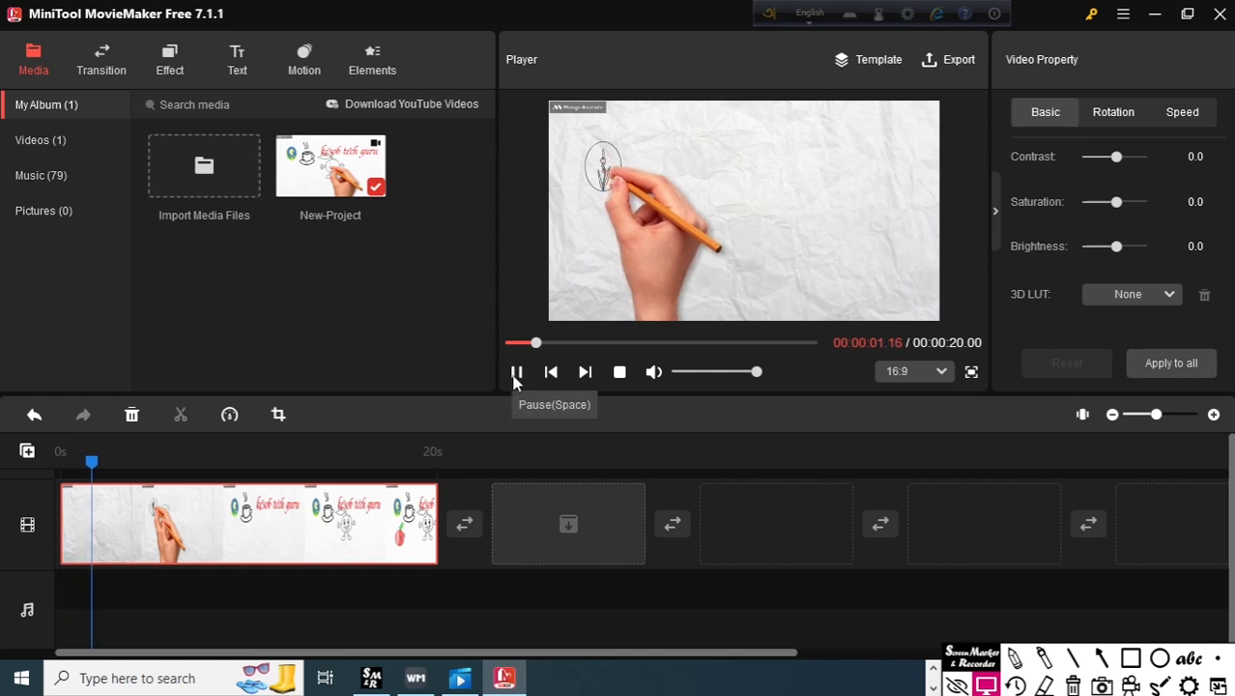
click(515, 375)
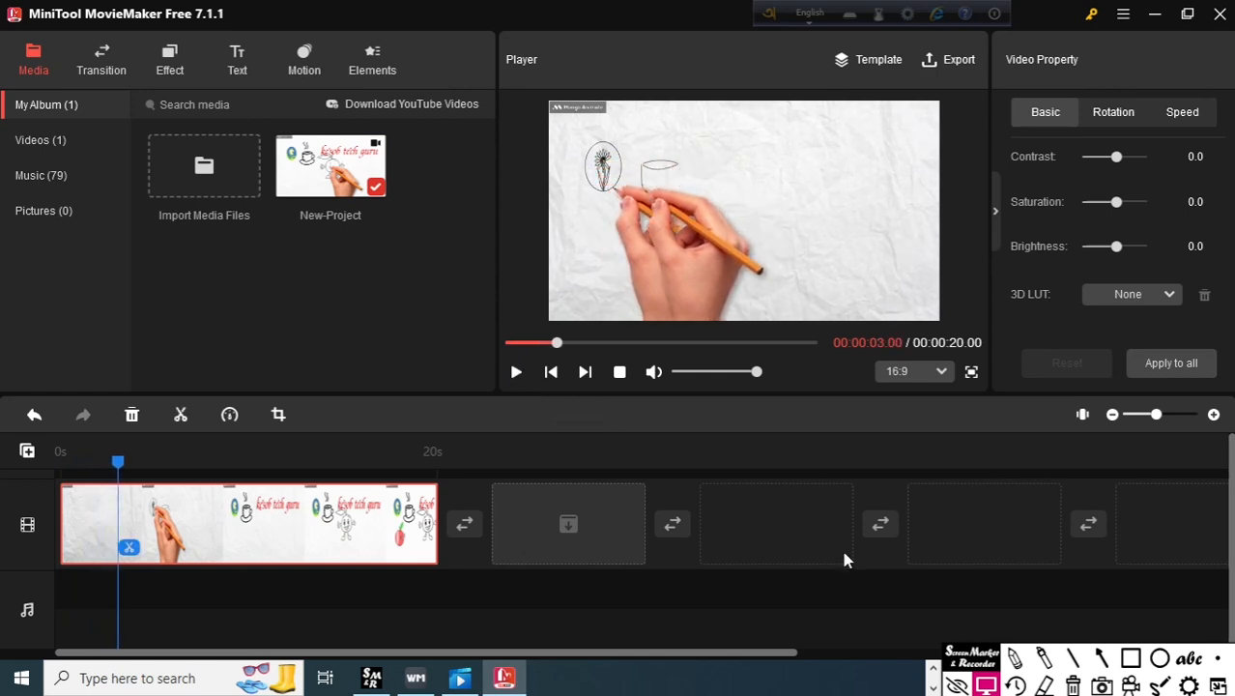
click(1102, 658)
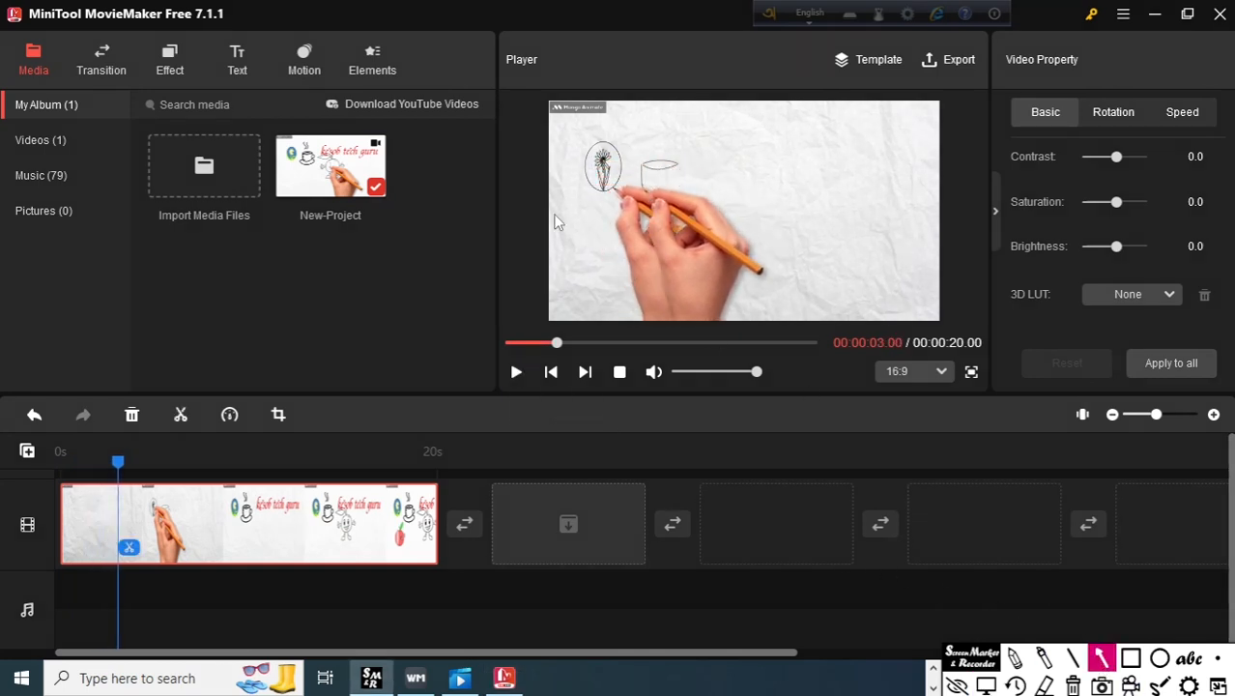
drag(555, 198, 566, 114)
click(1072, 686)
click(986, 686)
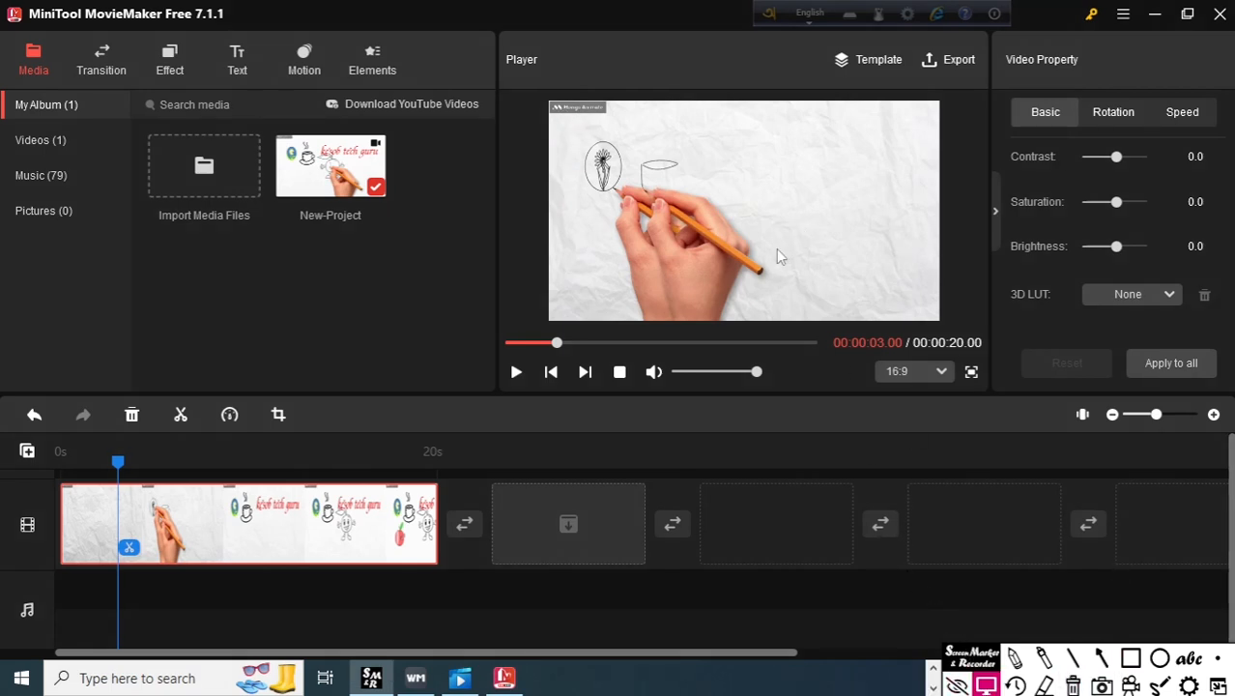
Crop the top of the timeline clip at its original ratio to exclude the Mango Animate watermark, and play the cropped clip
click(311, 530)
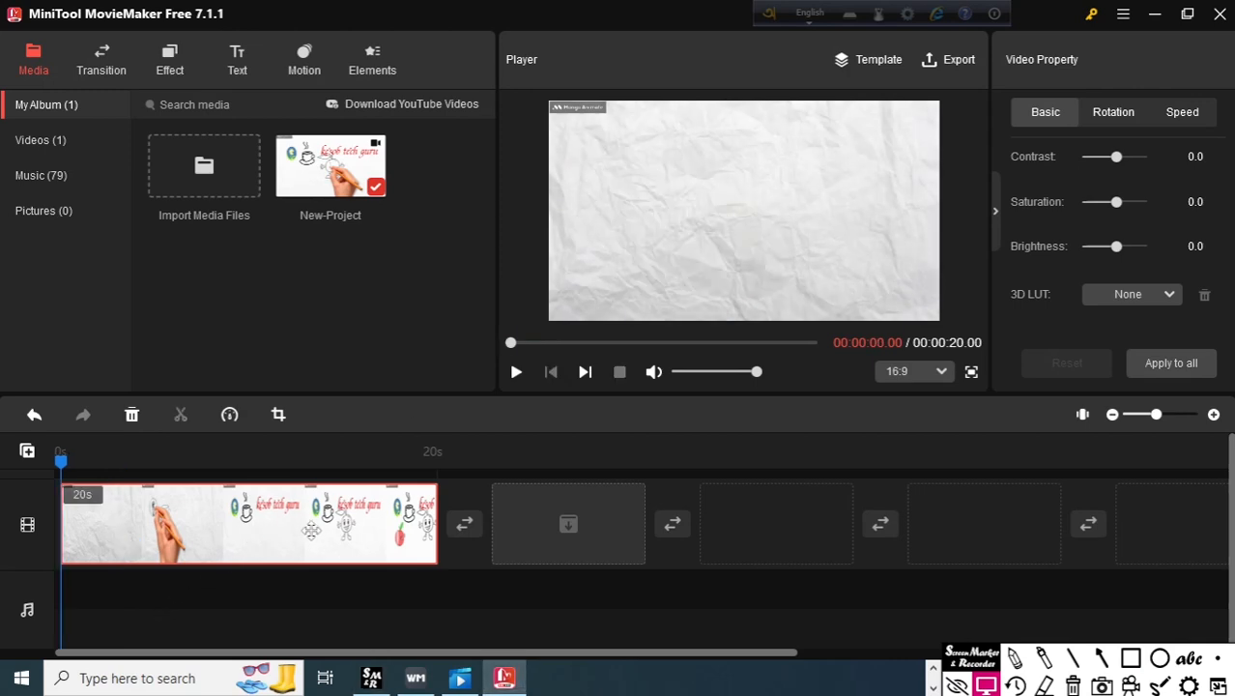
click(278, 416)
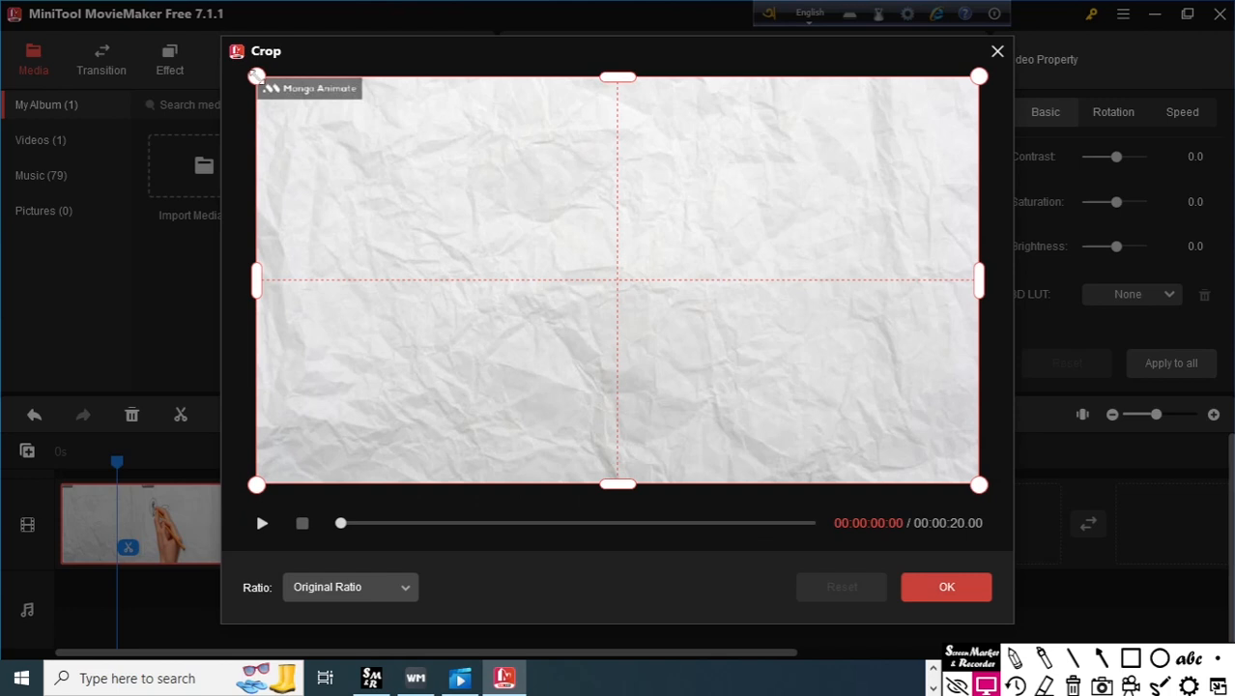
drag(616, 74, 617, 101)
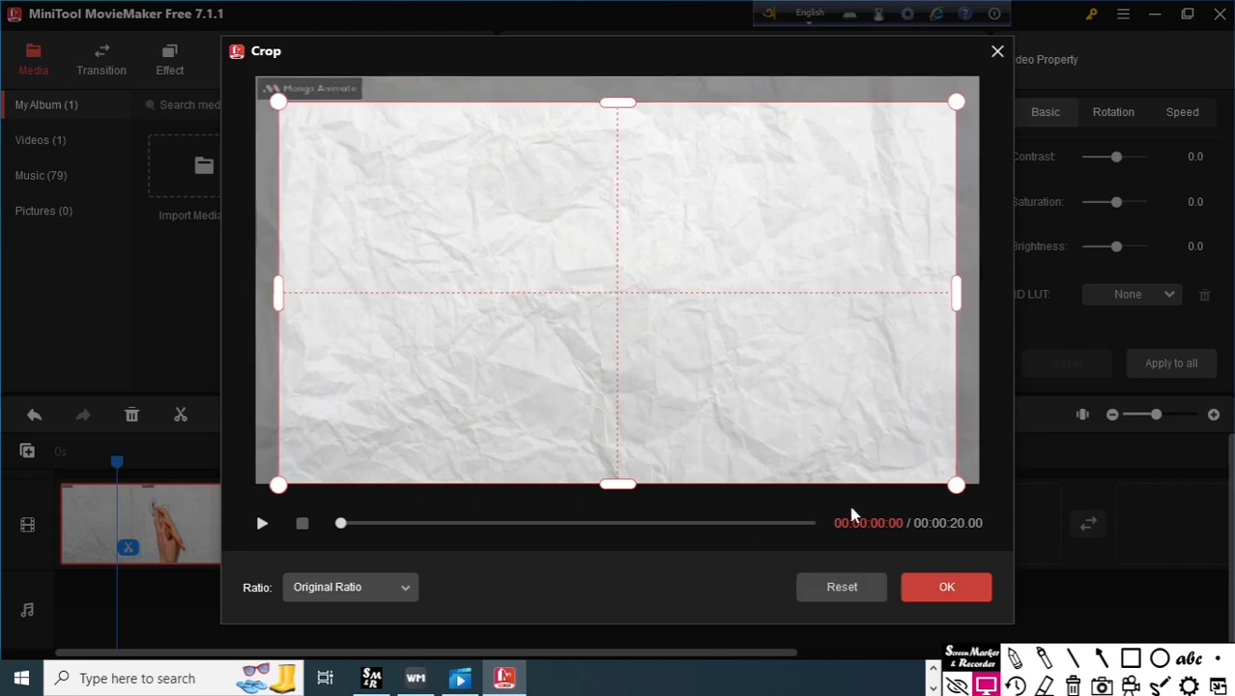
click(952, 587)
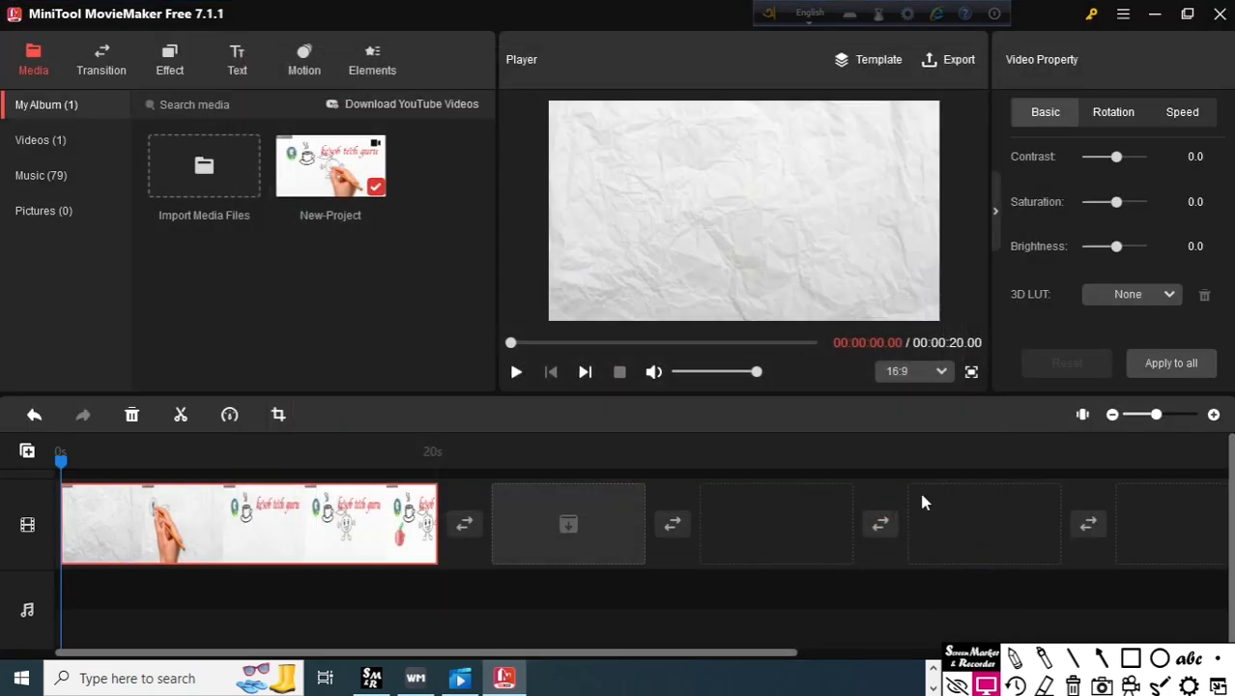
click(516, 375)
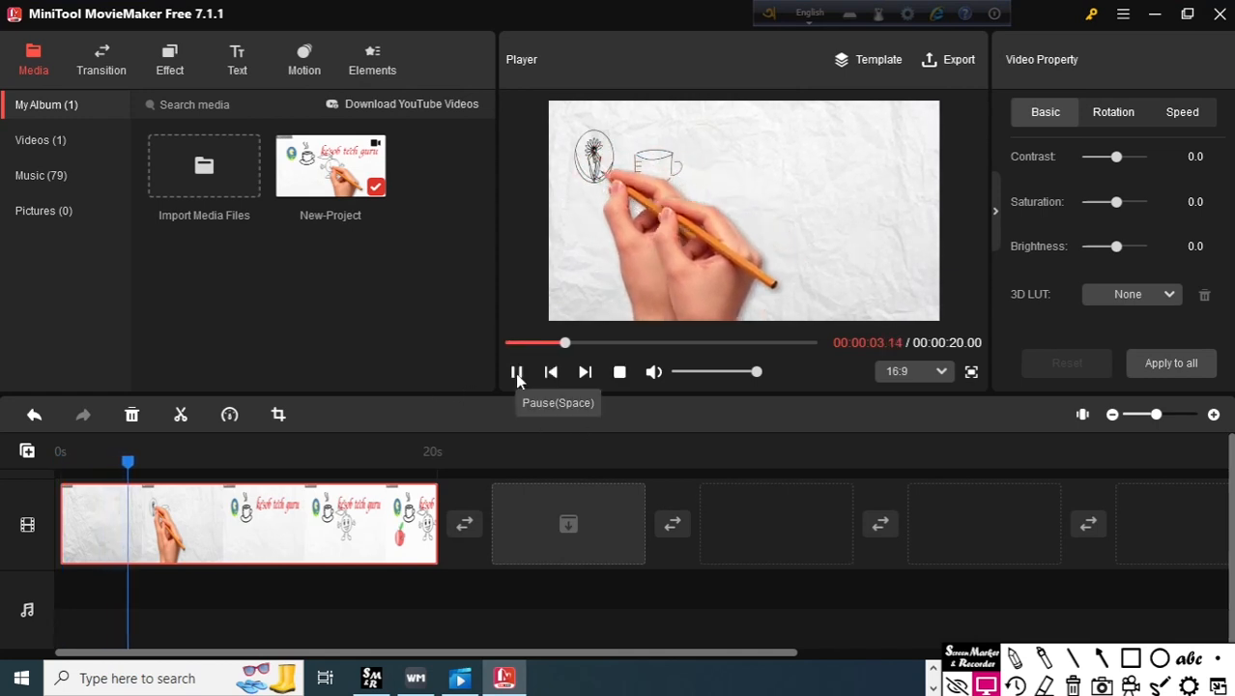
click(517, 373)
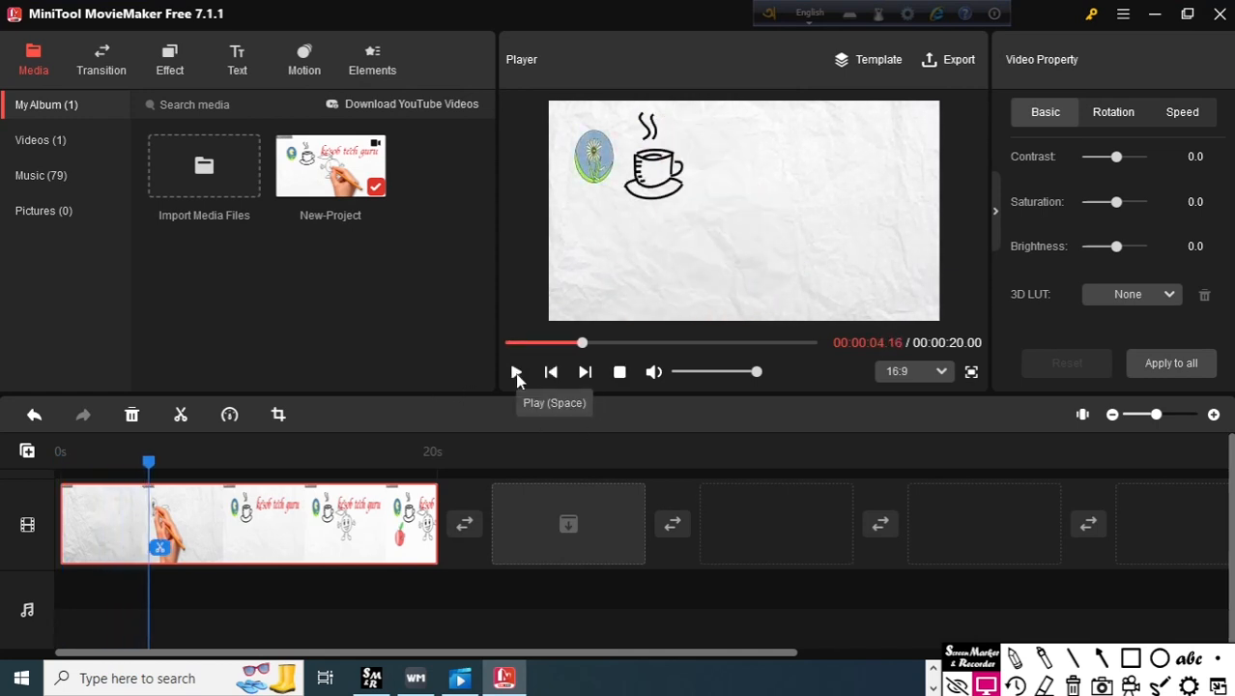